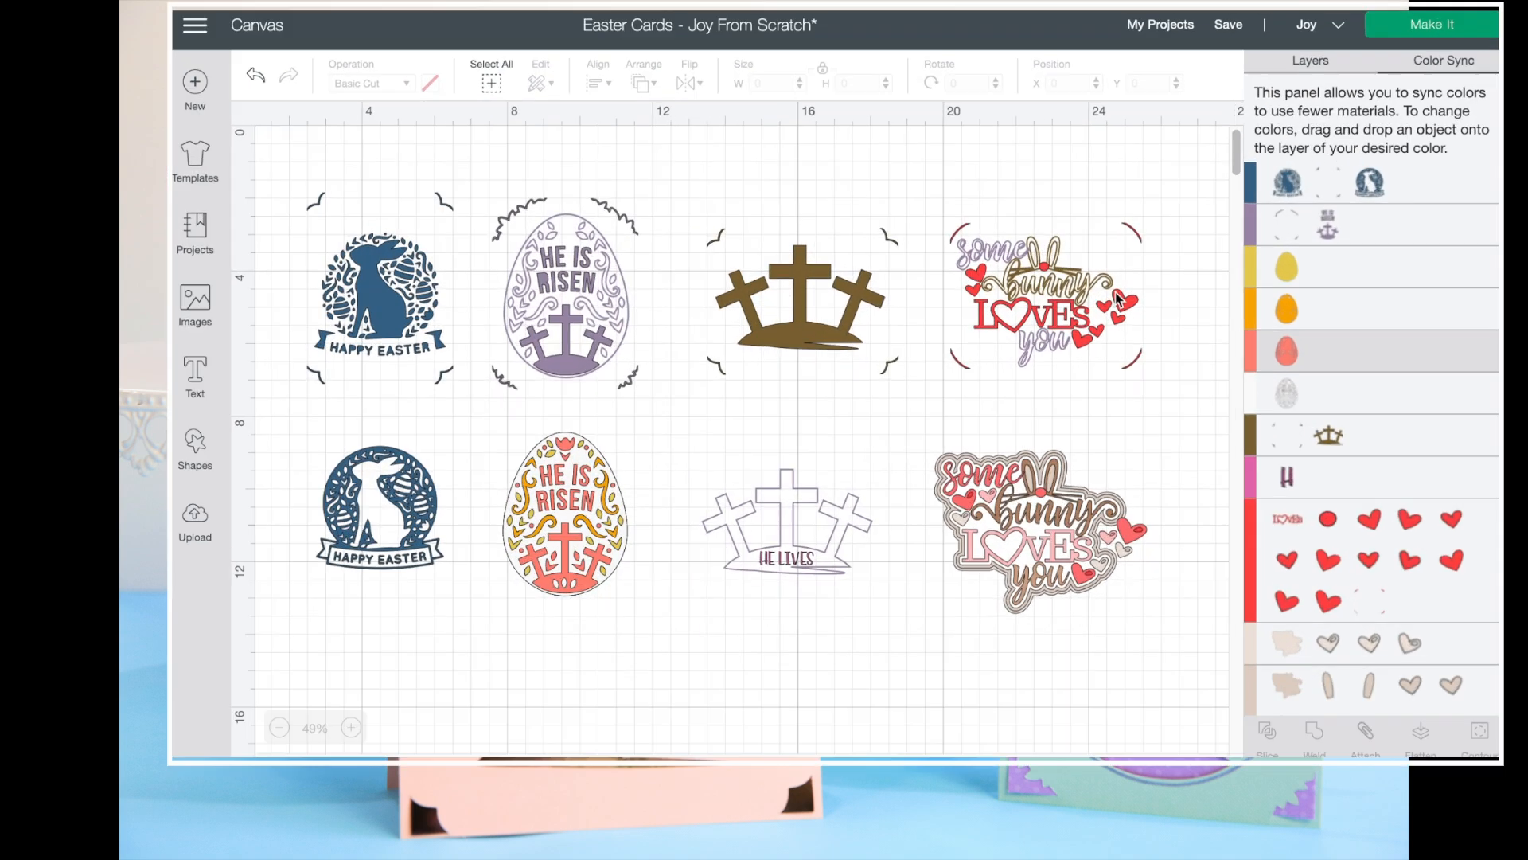
Step: Search the image library for "quick cuts" and filter the results to the Cards project type
{"action": "left_click", "coordinate": [26, 339]}
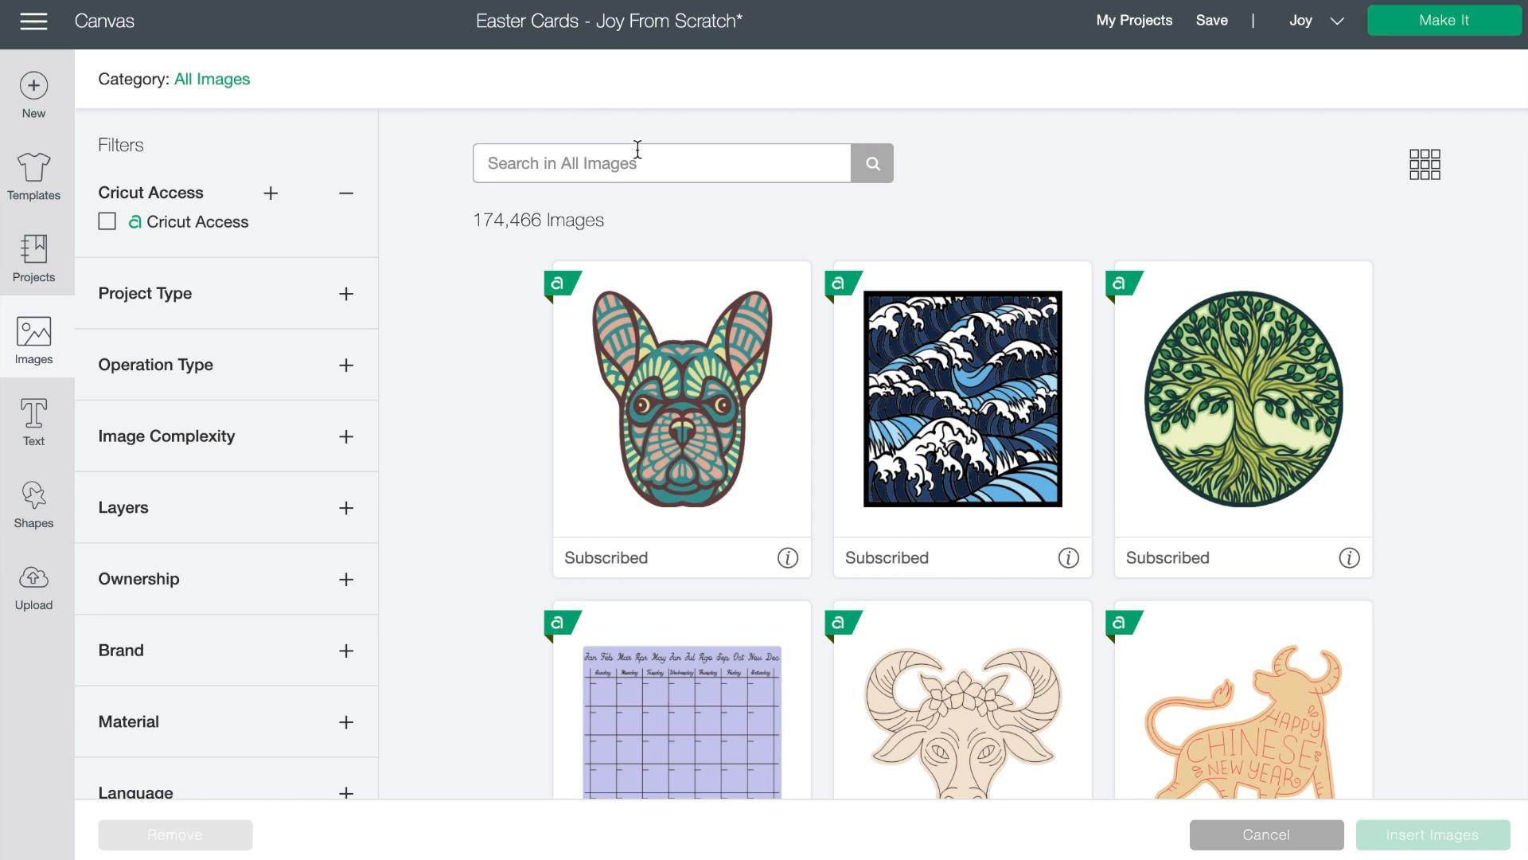
{"action": "type", "text": "q"}
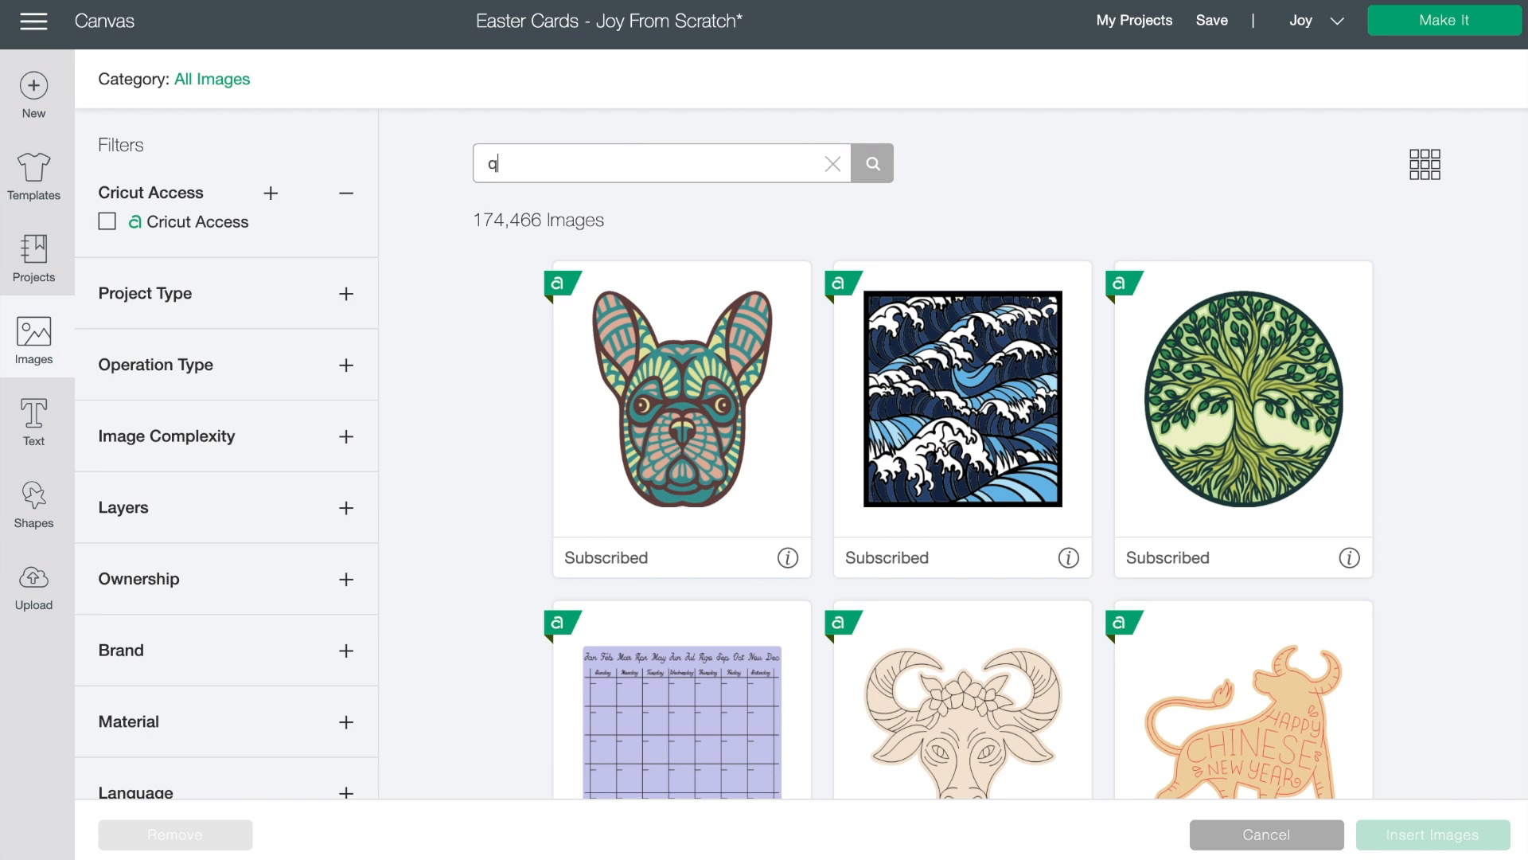
{"action": "type", "text": "uick cuts"}
{"action": "key", "text": "Return"}
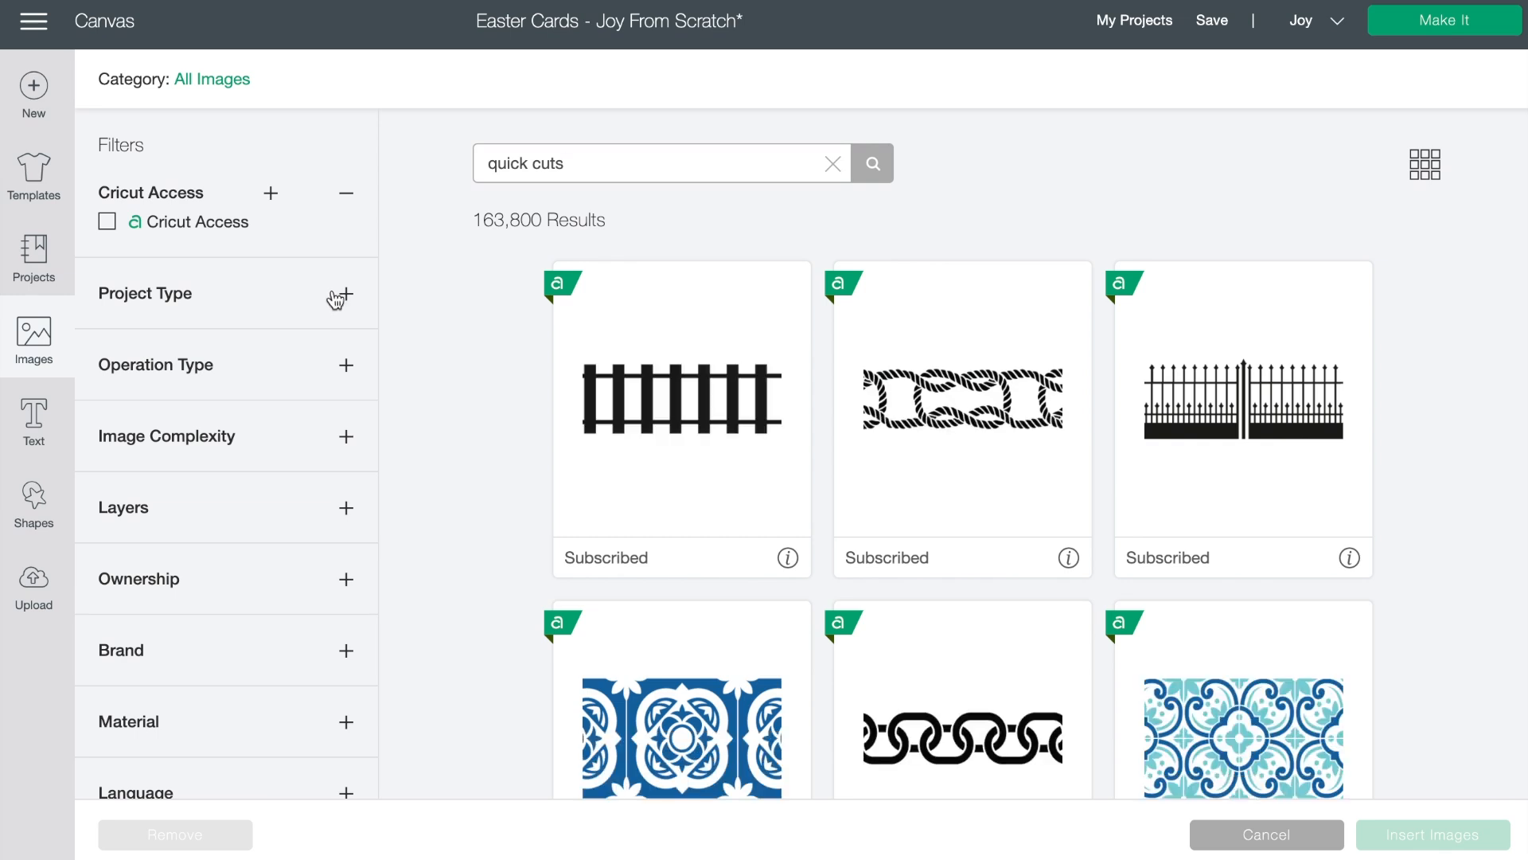
{"action": "left_click", "coordinate": [342, 296]}
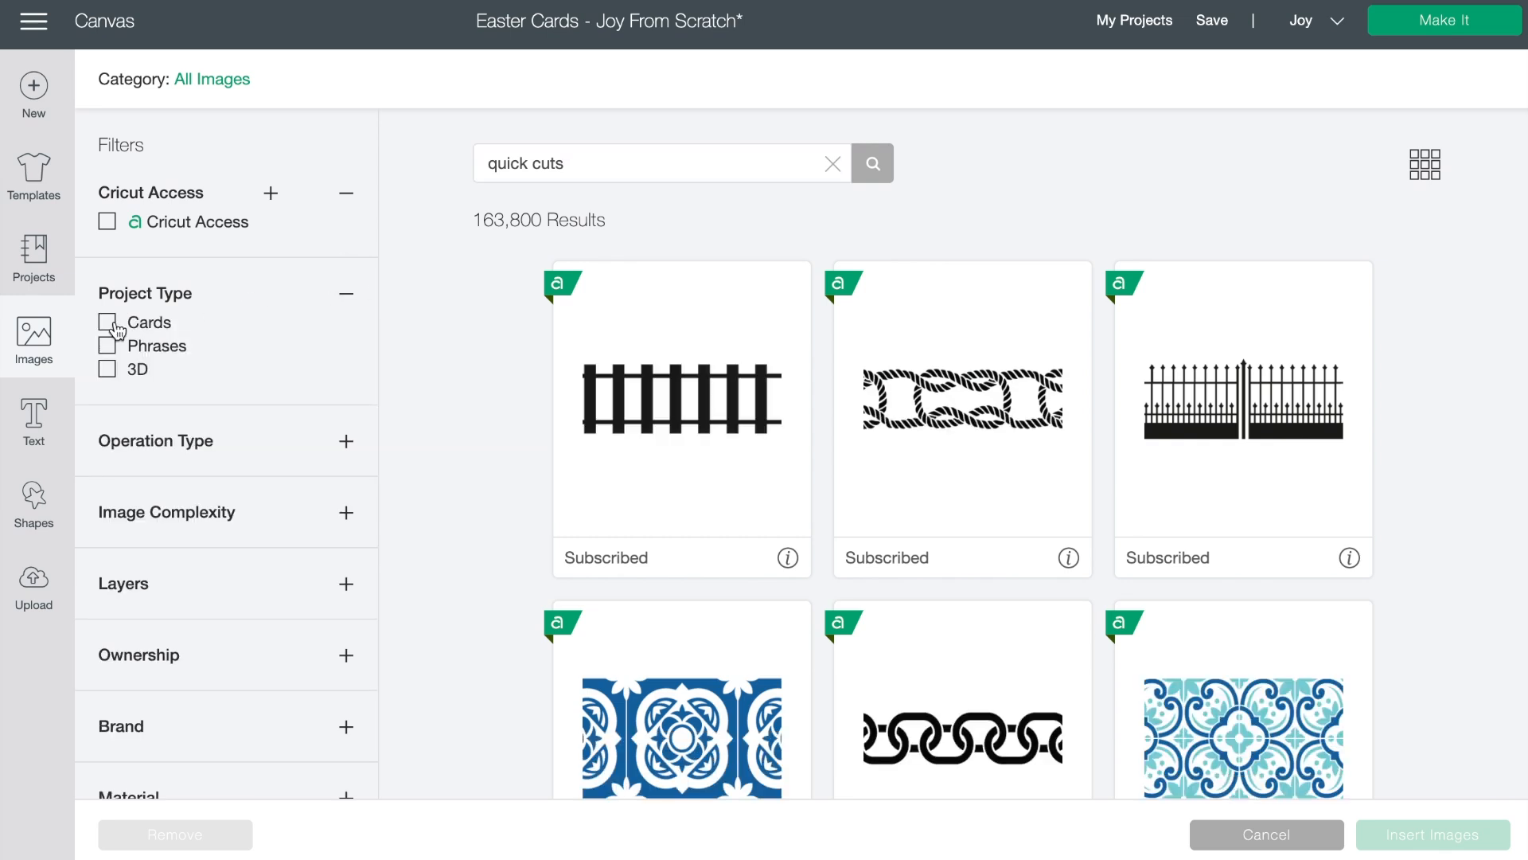
{"action": "left_click", "coordinate": [112, 323]}
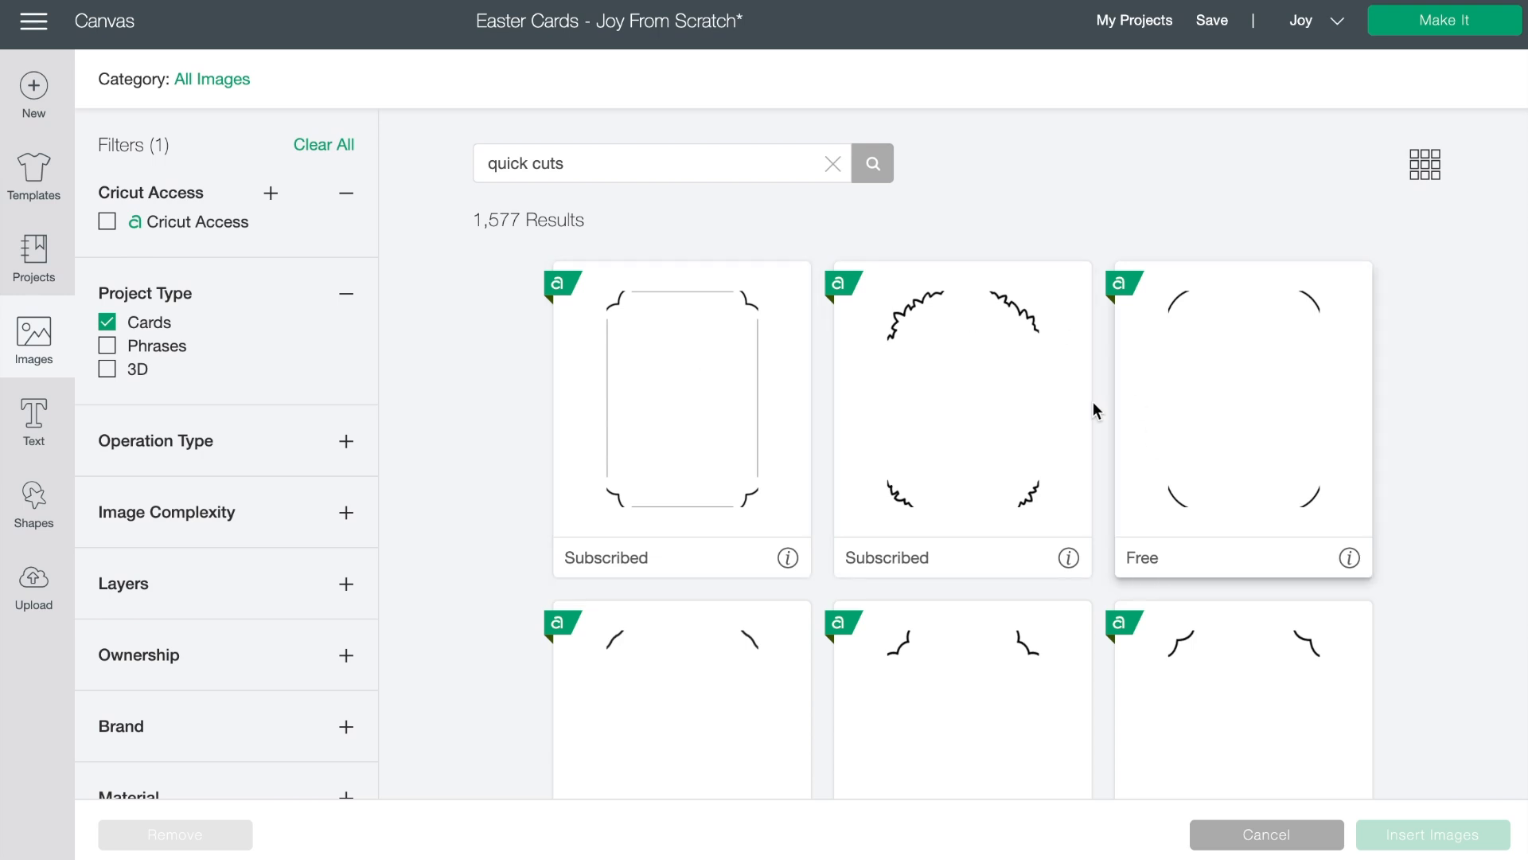
Step: Insert the pointed corner cuts image for insert cards and place it on the canvas below the lower Happy Easter design
{"action": "scroll", "coordinate": [1138, 429], "scroll_direction": "down", "scroll_amount": 5}
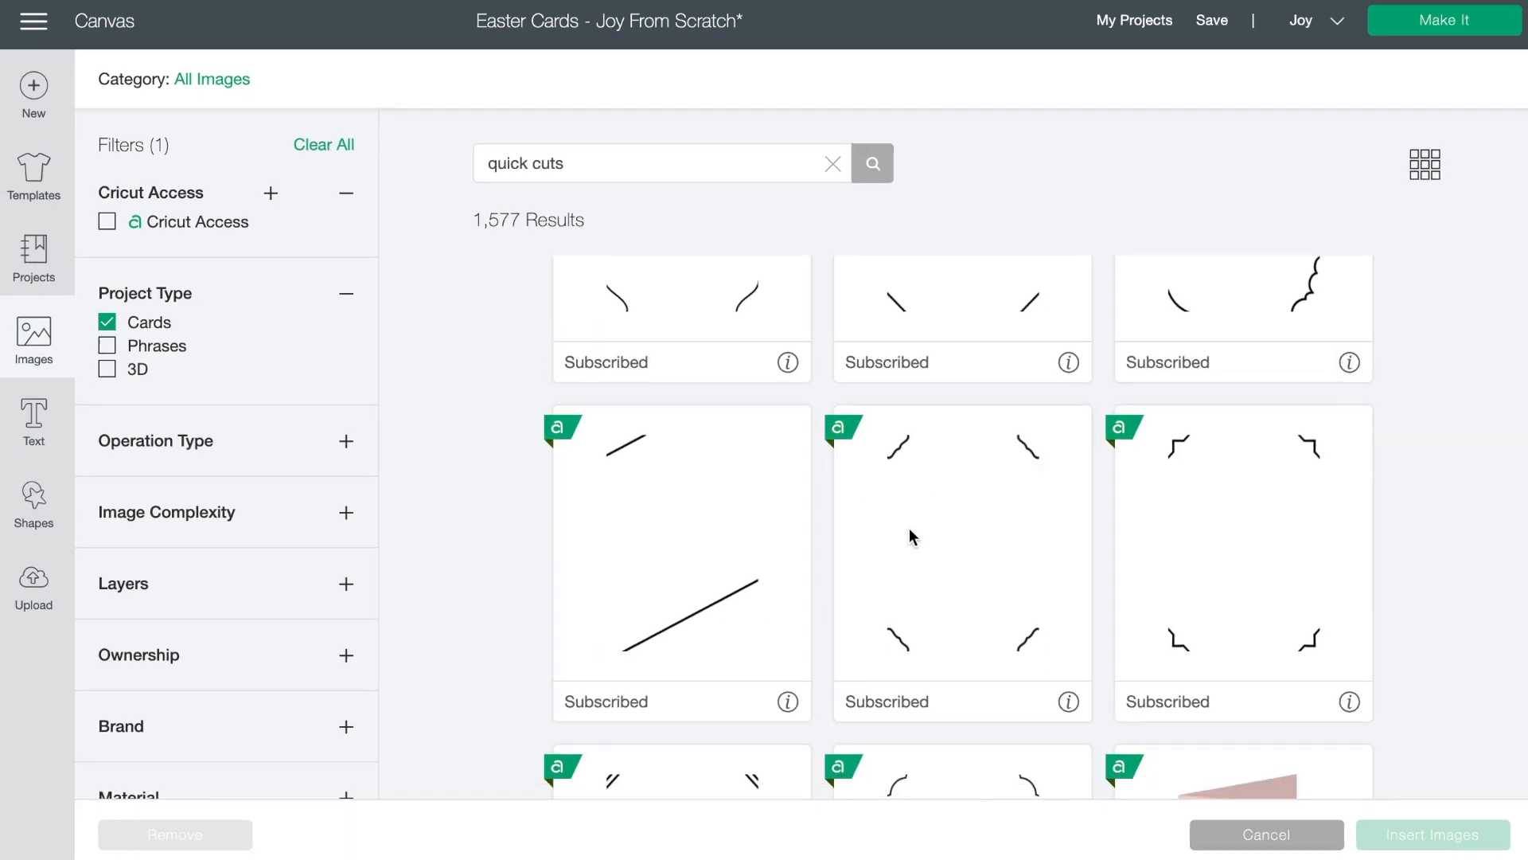
{"action": "left_click", "coordinate": [1212, 518]}
{"action": "left_click", "coordinate": [1433, 834]}
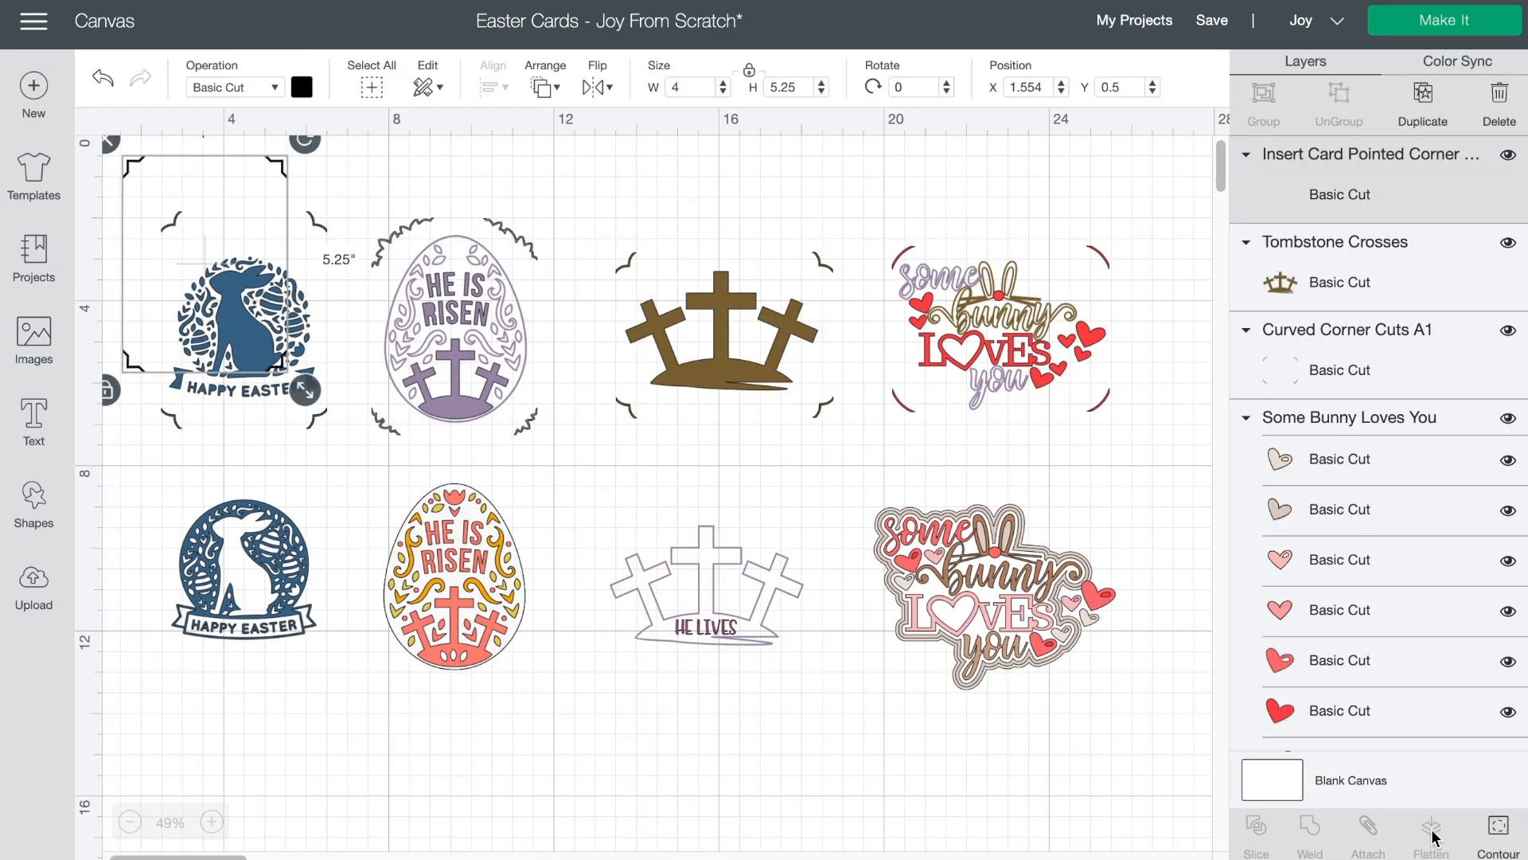
{"action": "left_click_drag", "start_coordinate": [292, 268], "coordinate": [751, 779]}
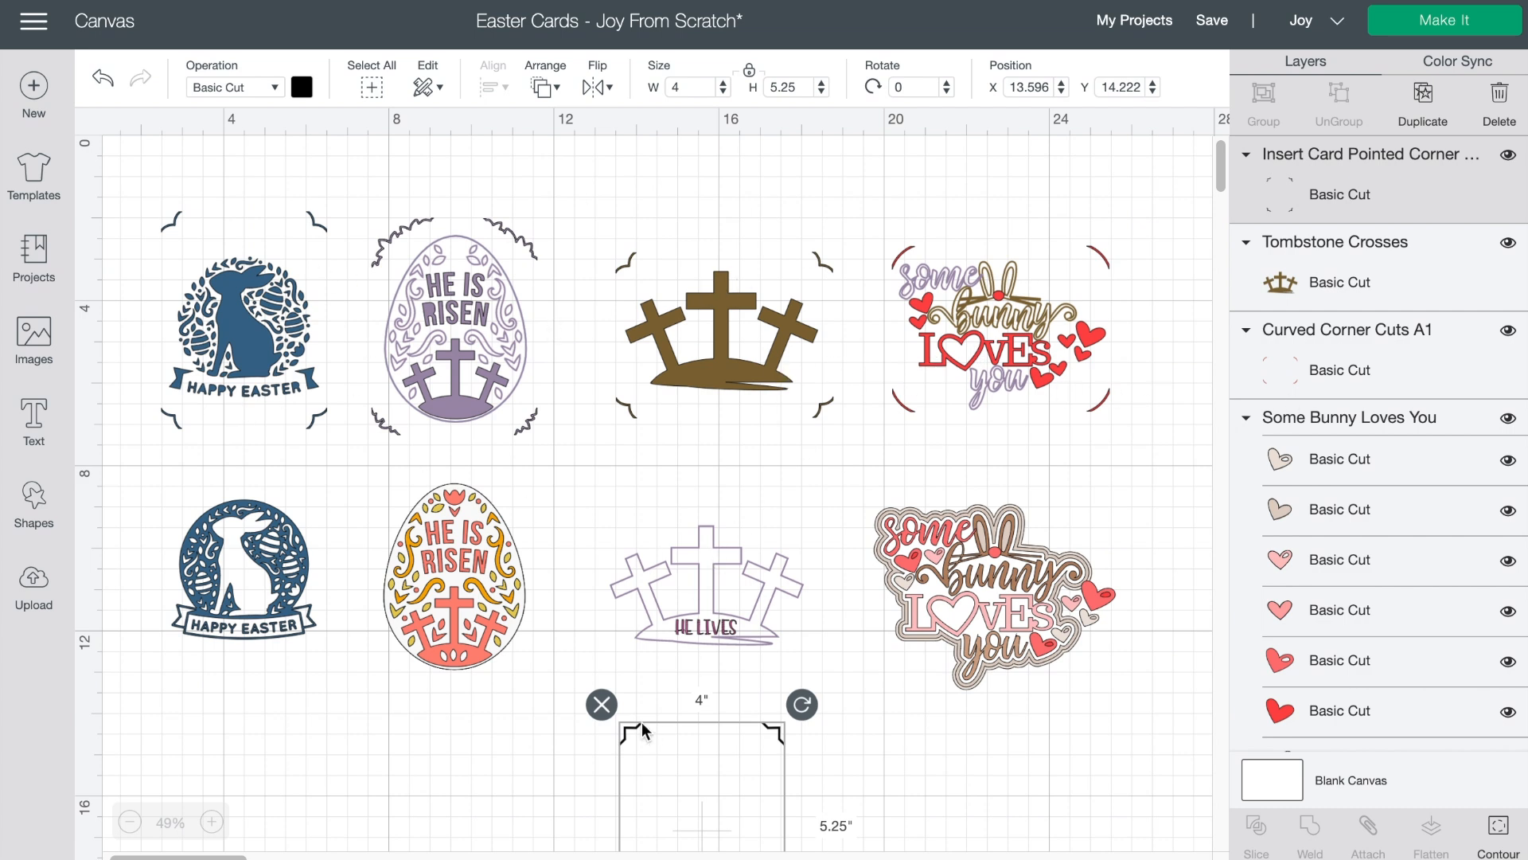
{"action": "left_click_drag", "start_coordinate": [628, 744], "coordinate": [176, 725]}
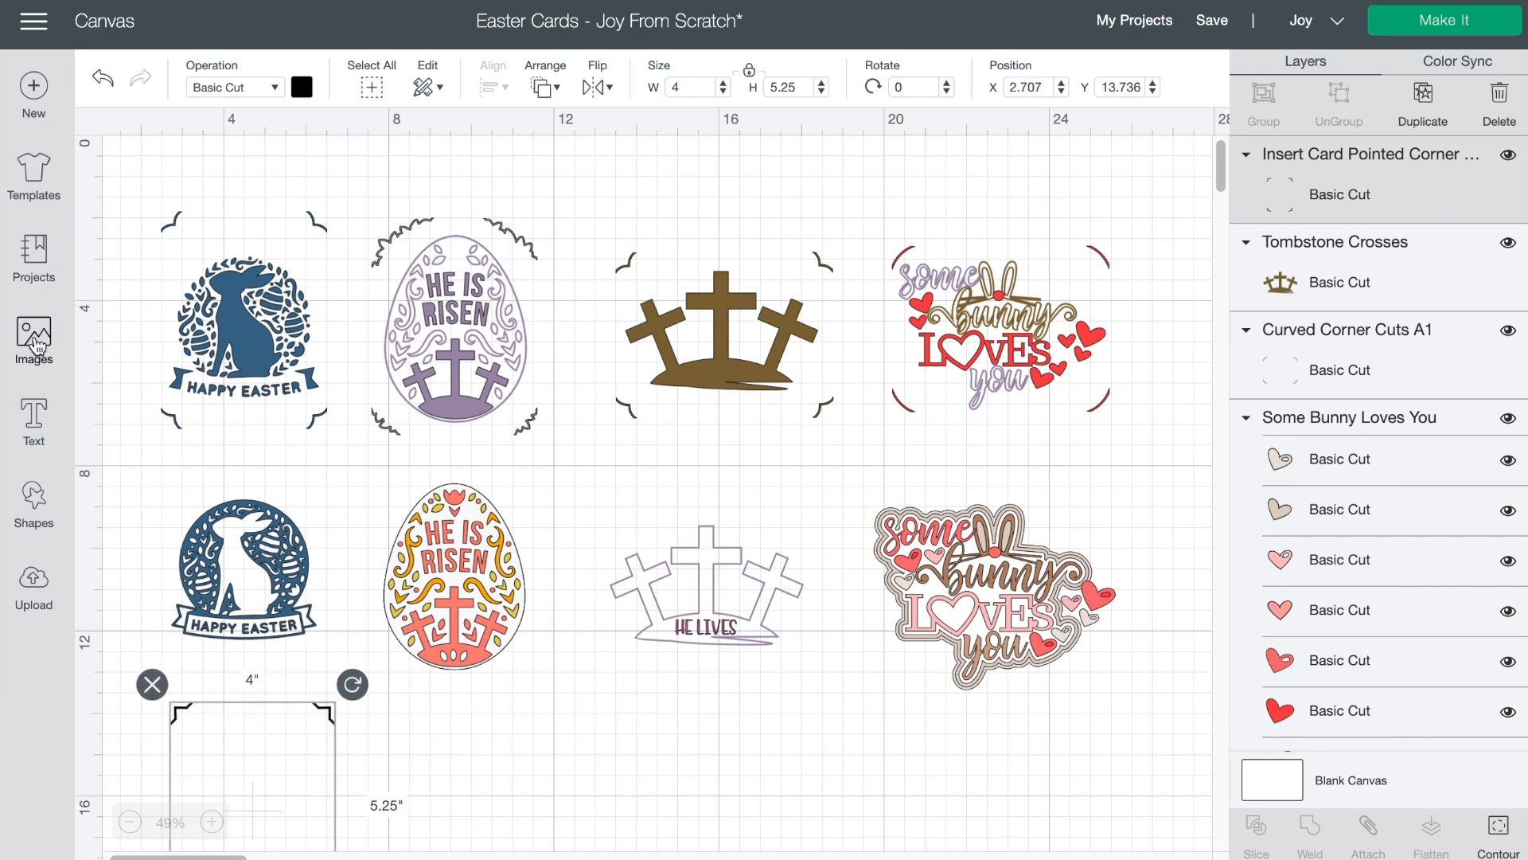
Step: Search the image library for "easter"
{"action": "left_click", "coordinate": [35, 342]}
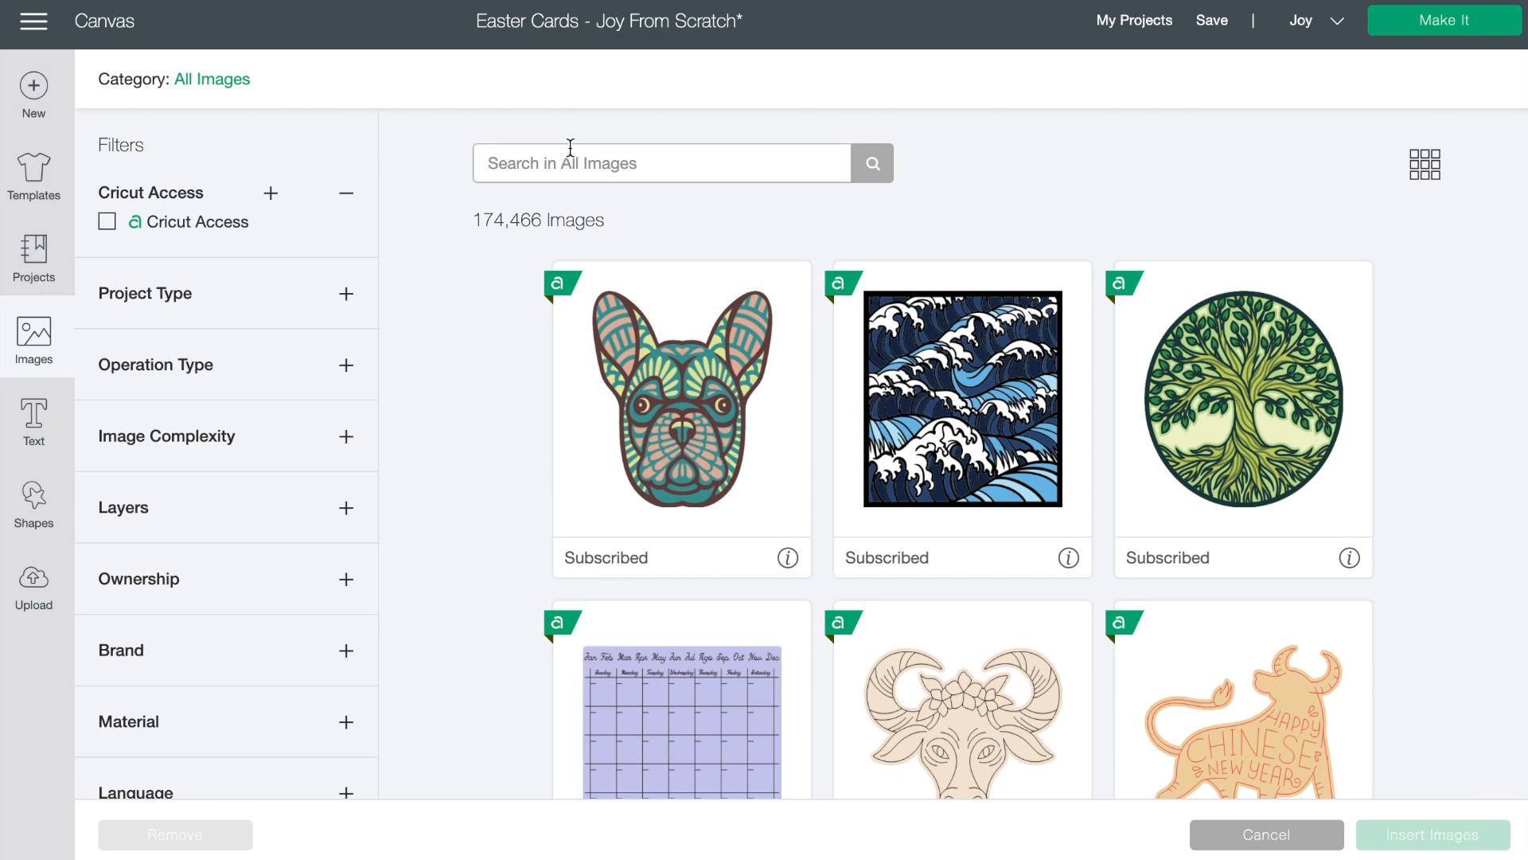
{"action": "type", "text": "easter"}
{"action": "key", "text": "Return"}
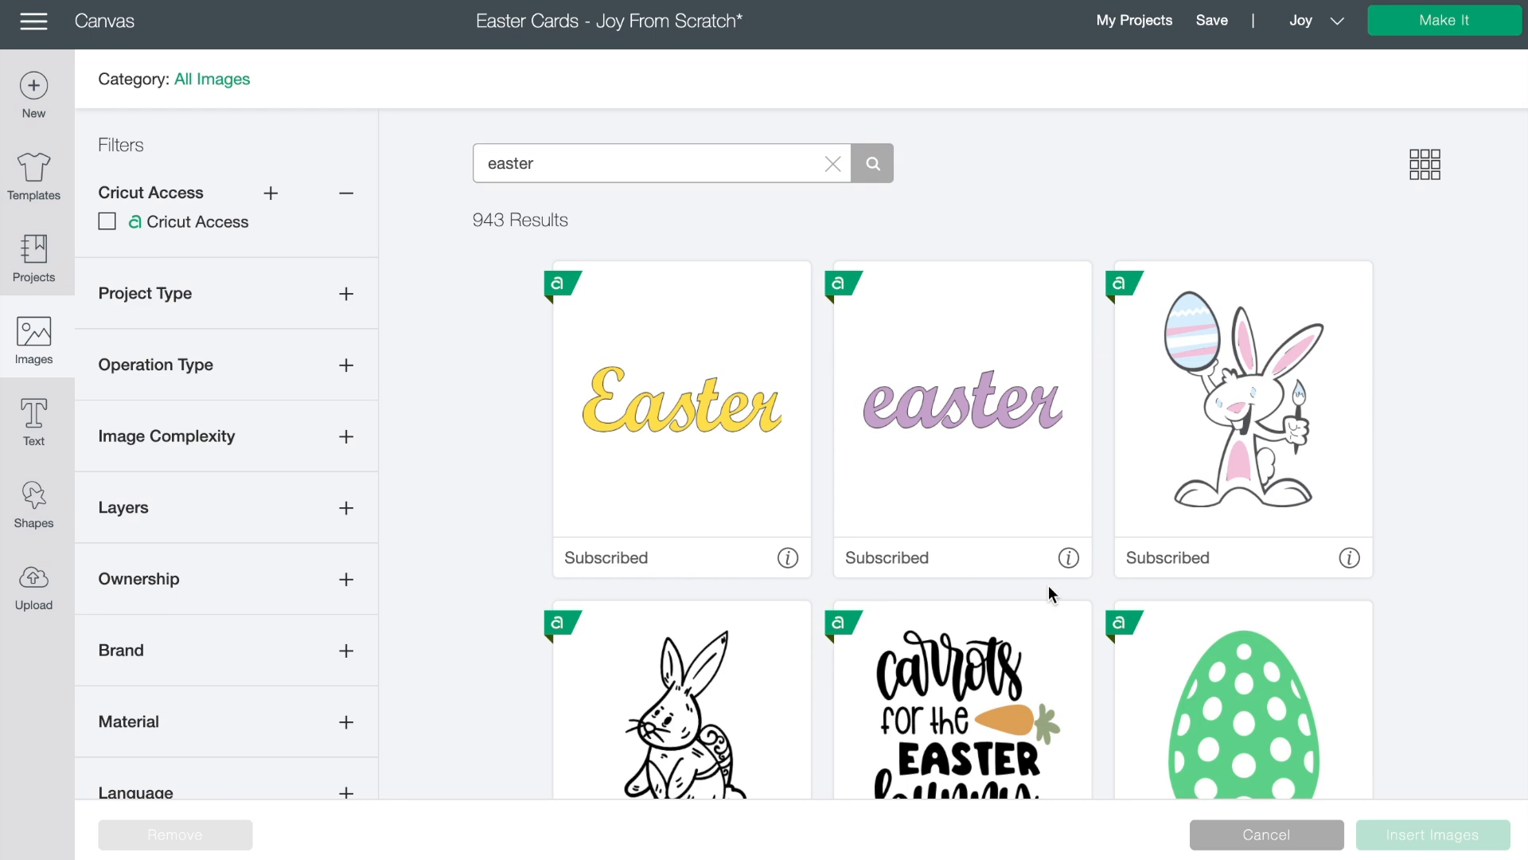
Step: Examine the Easter image results and return to the canvas without inserting any of them
{"action": "scroll", "coordinate": [910, 511], "scroll_direction": "down", "scroll_amount": 1}
{"action": "scroll", "coordinate": [913, 510], "scroll_direction": "down", "scroll_amount": 3}
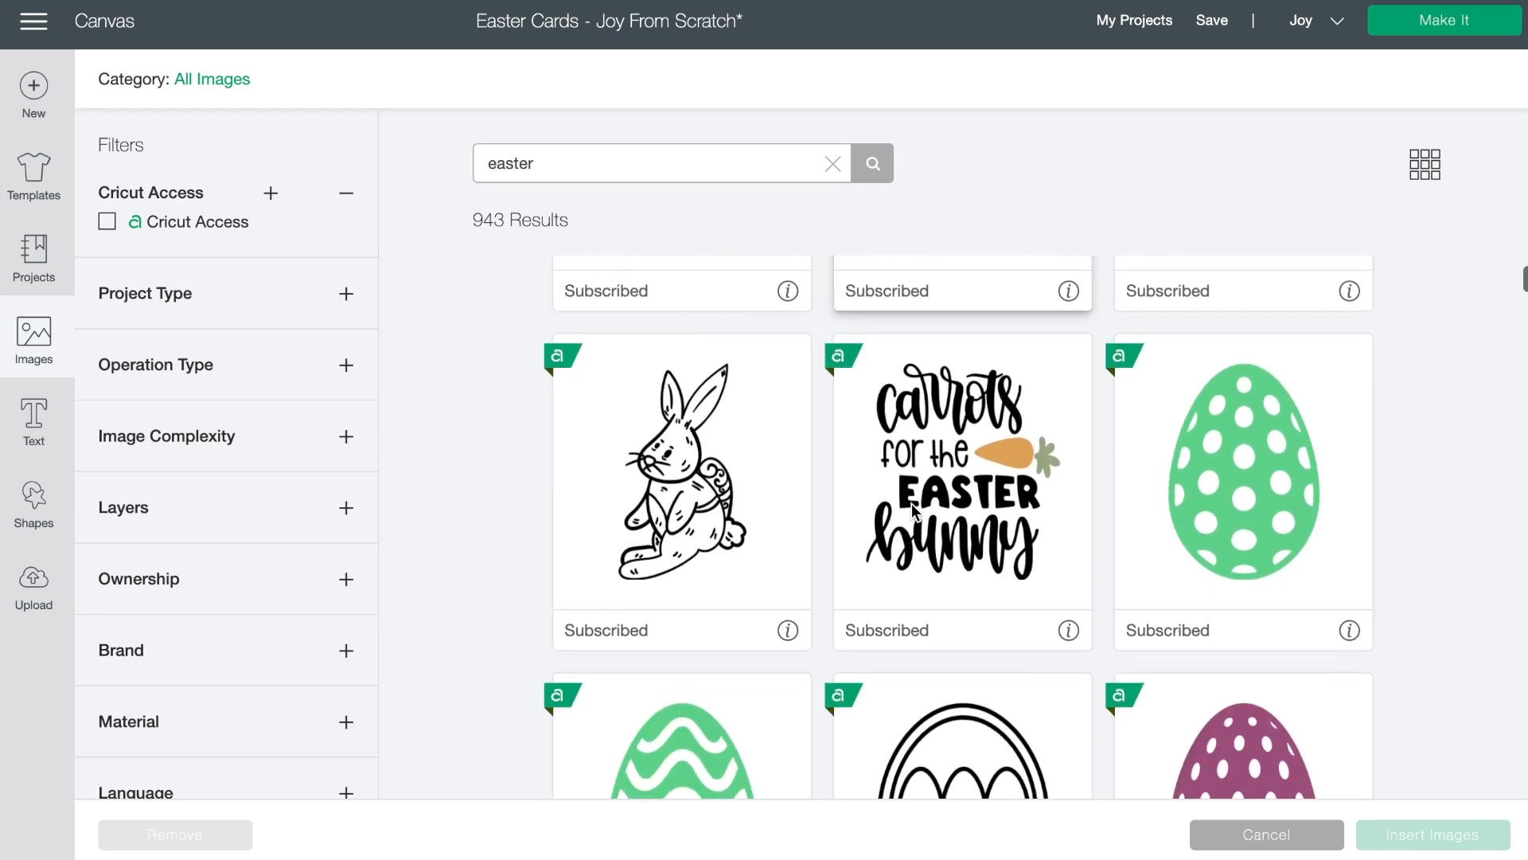
{"action": "scroll", "coordinate": [913, 511], "scroll_direction": "up", "scroll_amount": 3}
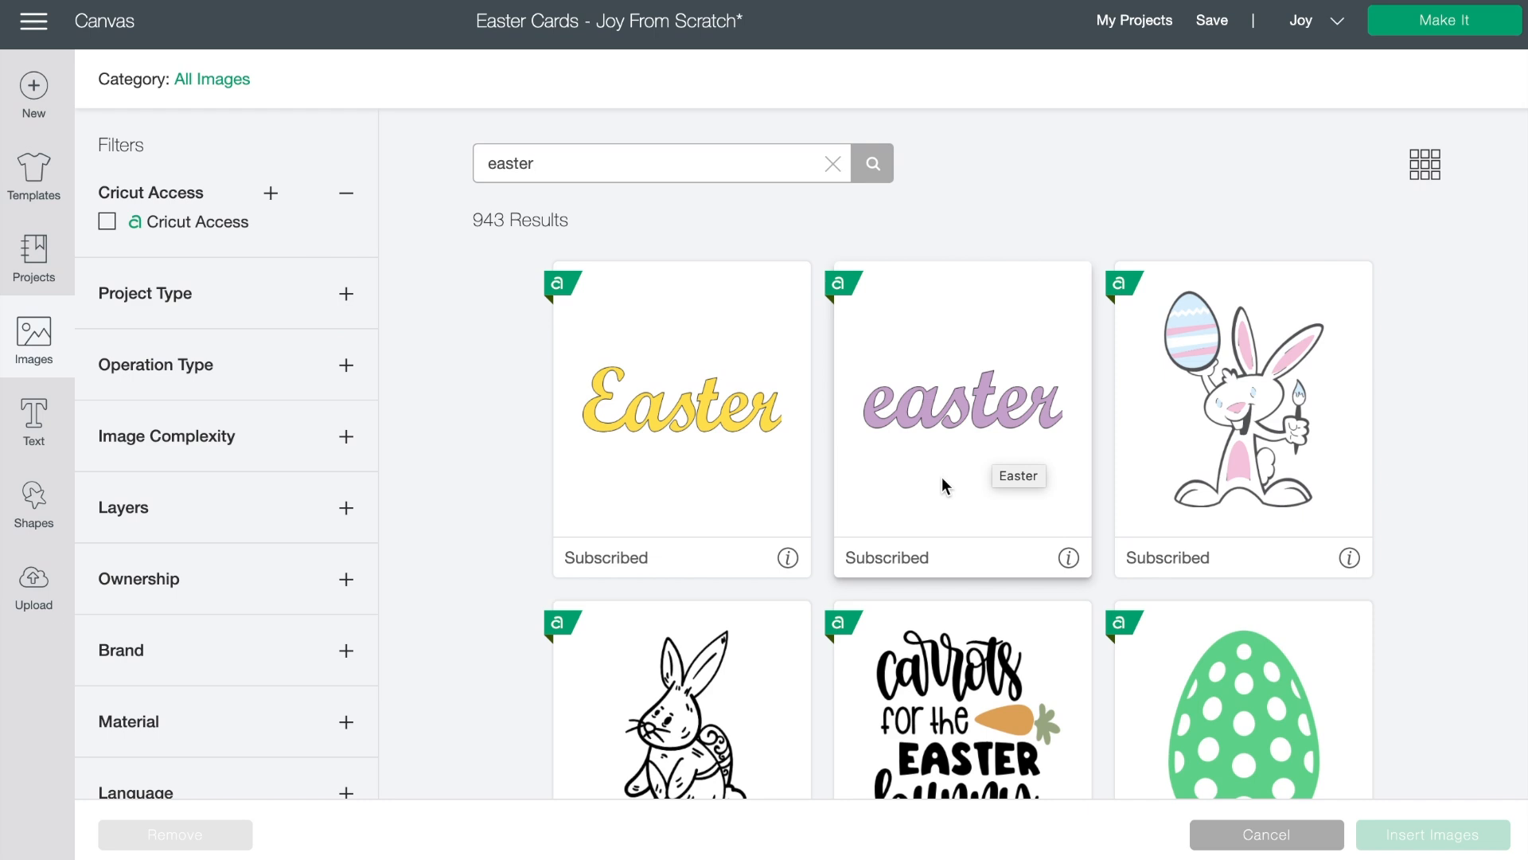
{"action": "scroll", "coordinate": [1025, 702], "scroll_direction": "down", "scroll_amount": 2}
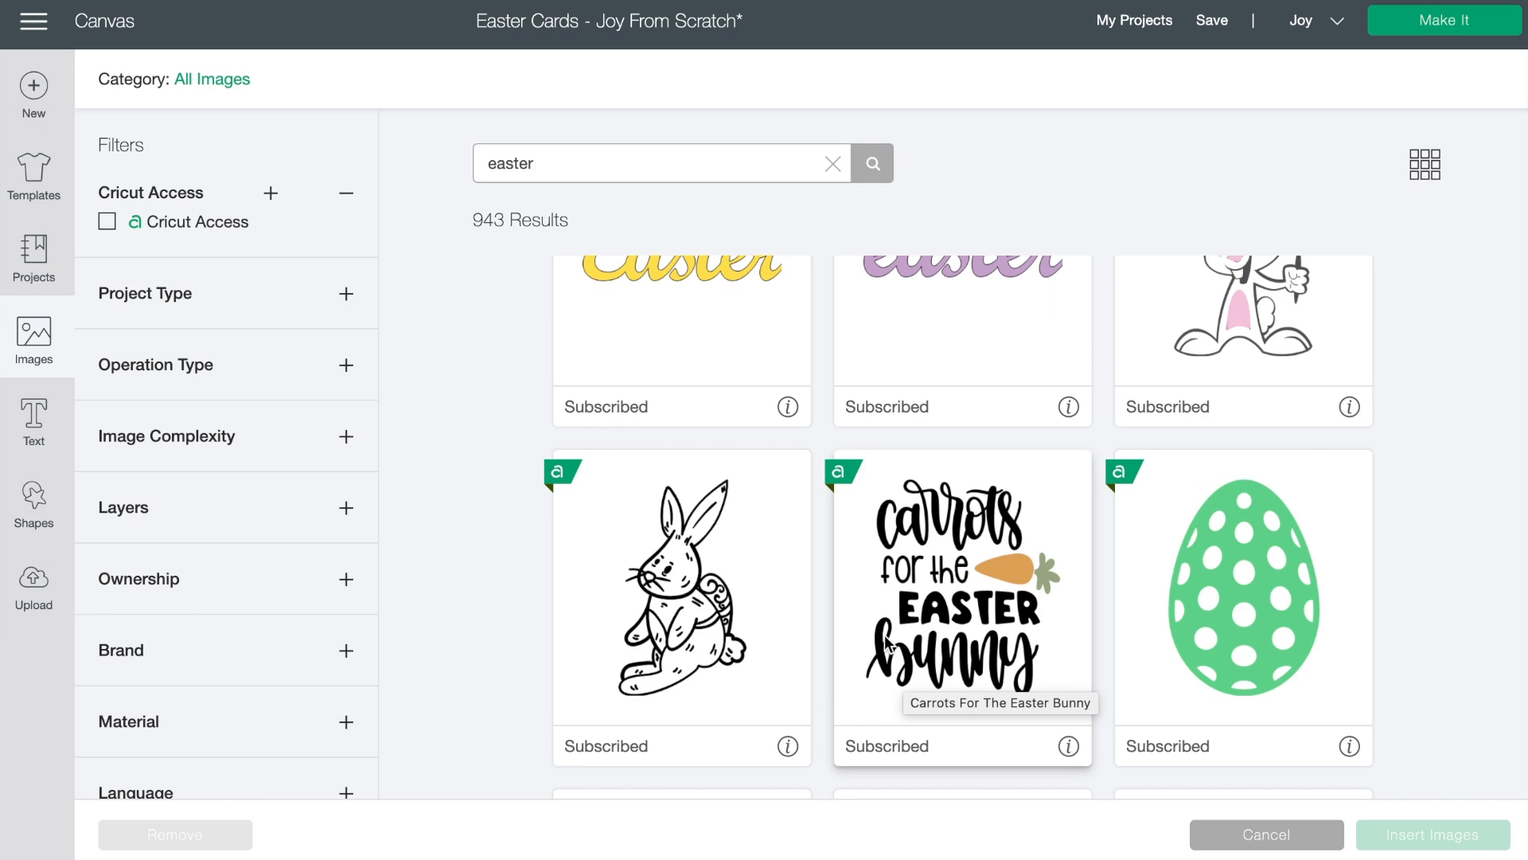
{"action": "scroll", "coordinate": [986, 570], "scroll_direction": "up", "scroll_amount": 2}
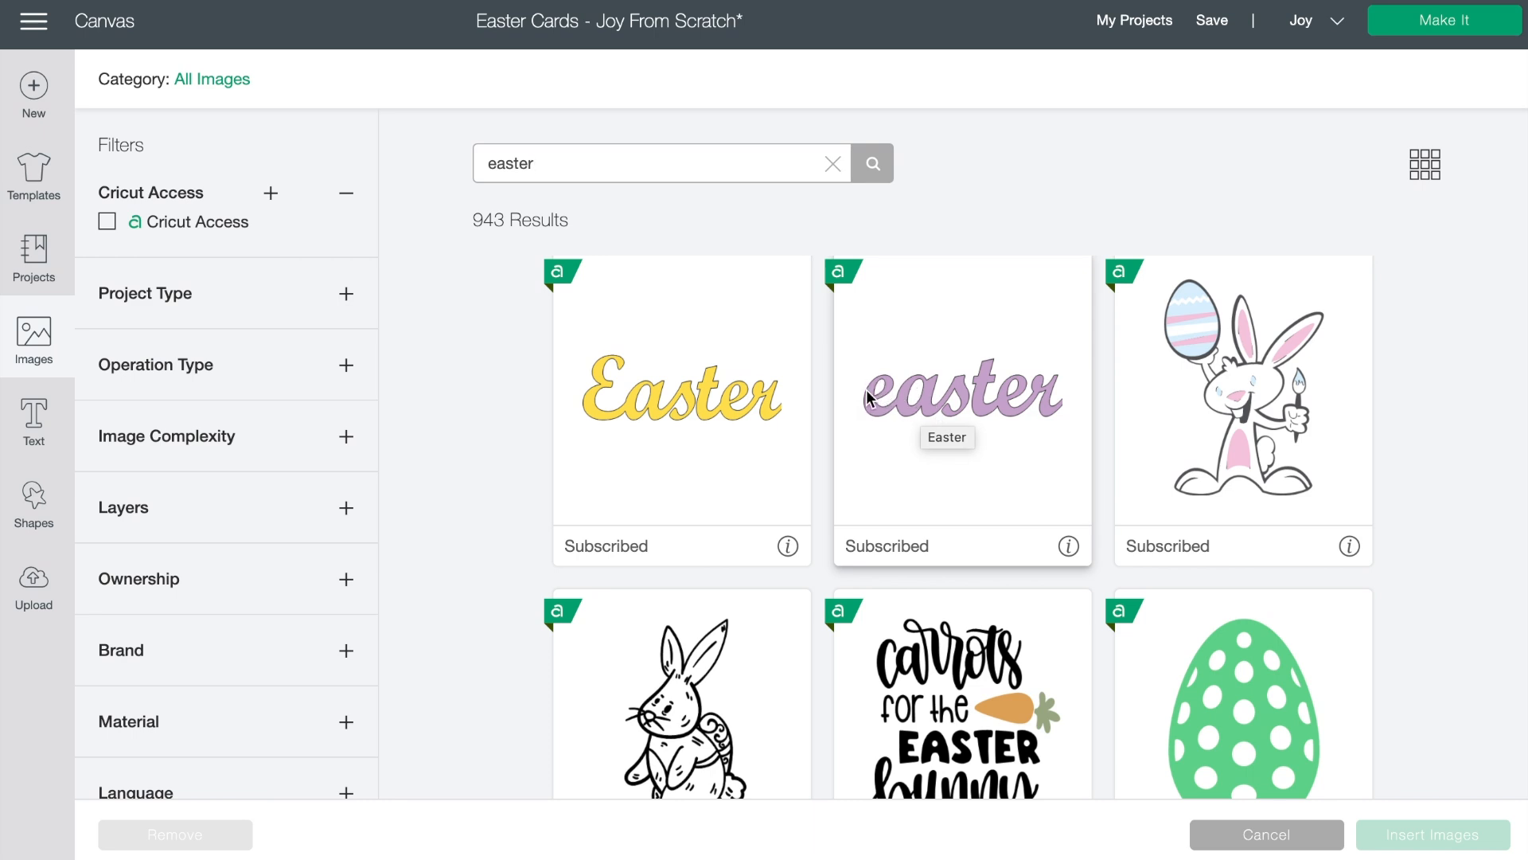
{"action": "scroll", "coordinate": [868, 396], "scroll_direction": "down", "scroll_amount": 7}
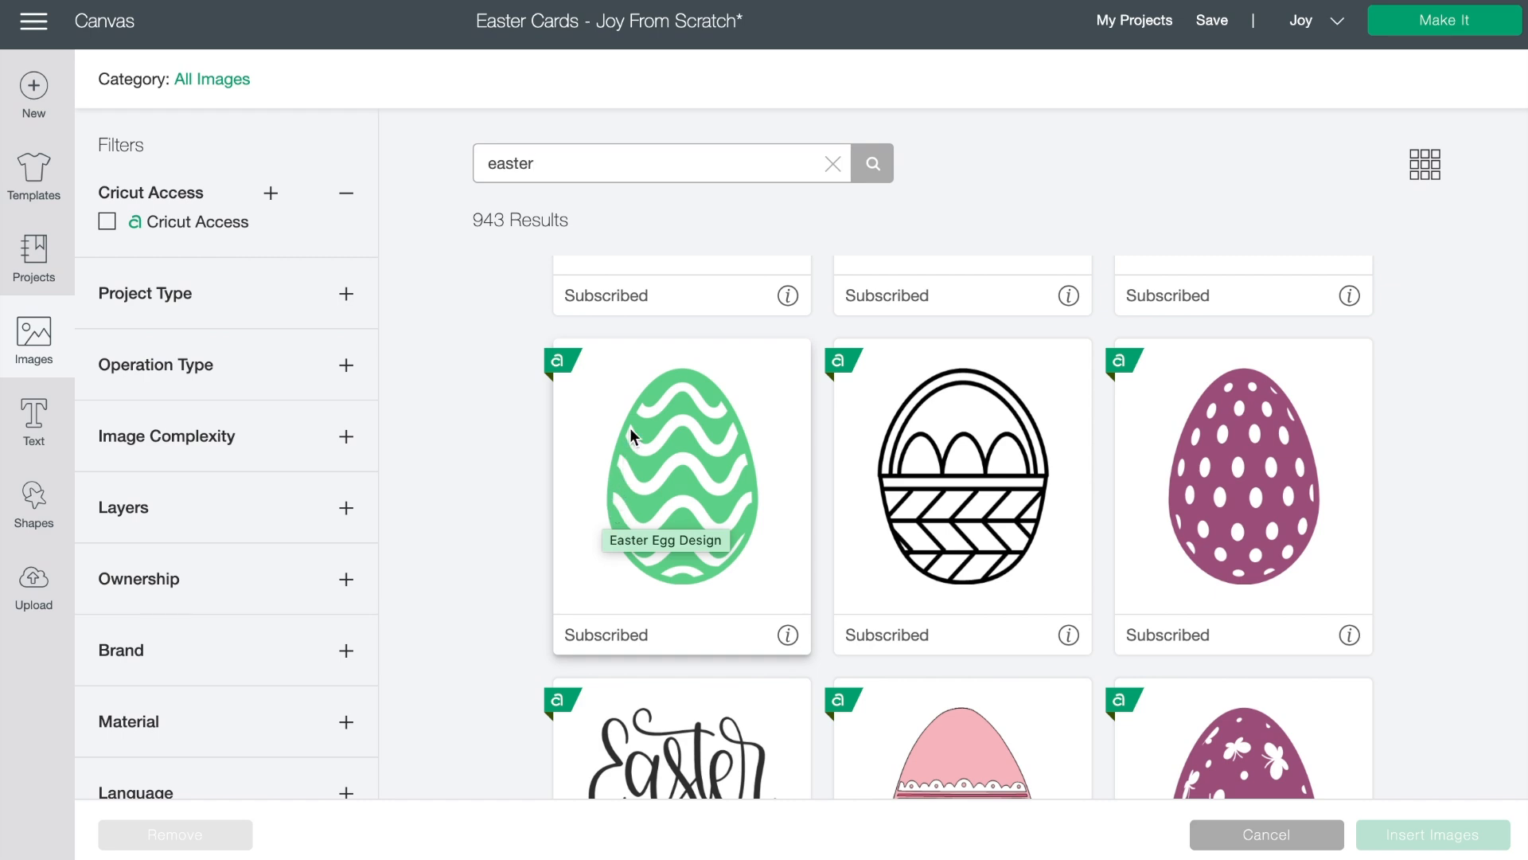
{"action": "scroll", "coordinate": [704, 549], "scroll_direction": "down", "scroll_amount": 4}
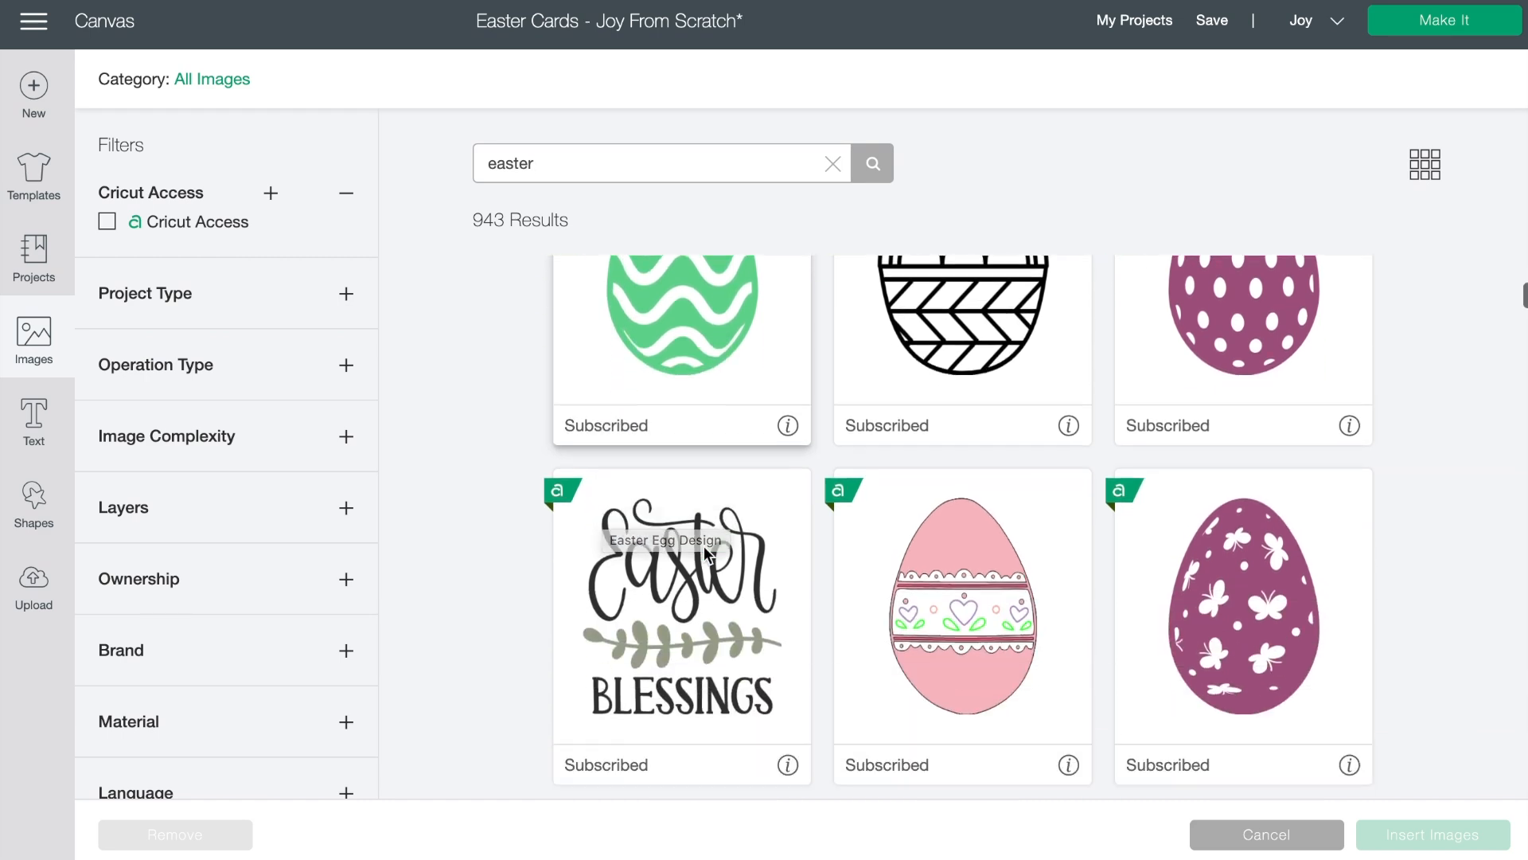
{"action": "scroll", "coordinate": [703, 546], "scroll_direction": "down", "scroll_amount": 1}
{"action": "scroll", "coordinate": [704, 553], "scroll_direction": "down", "scroll_amount": 2}
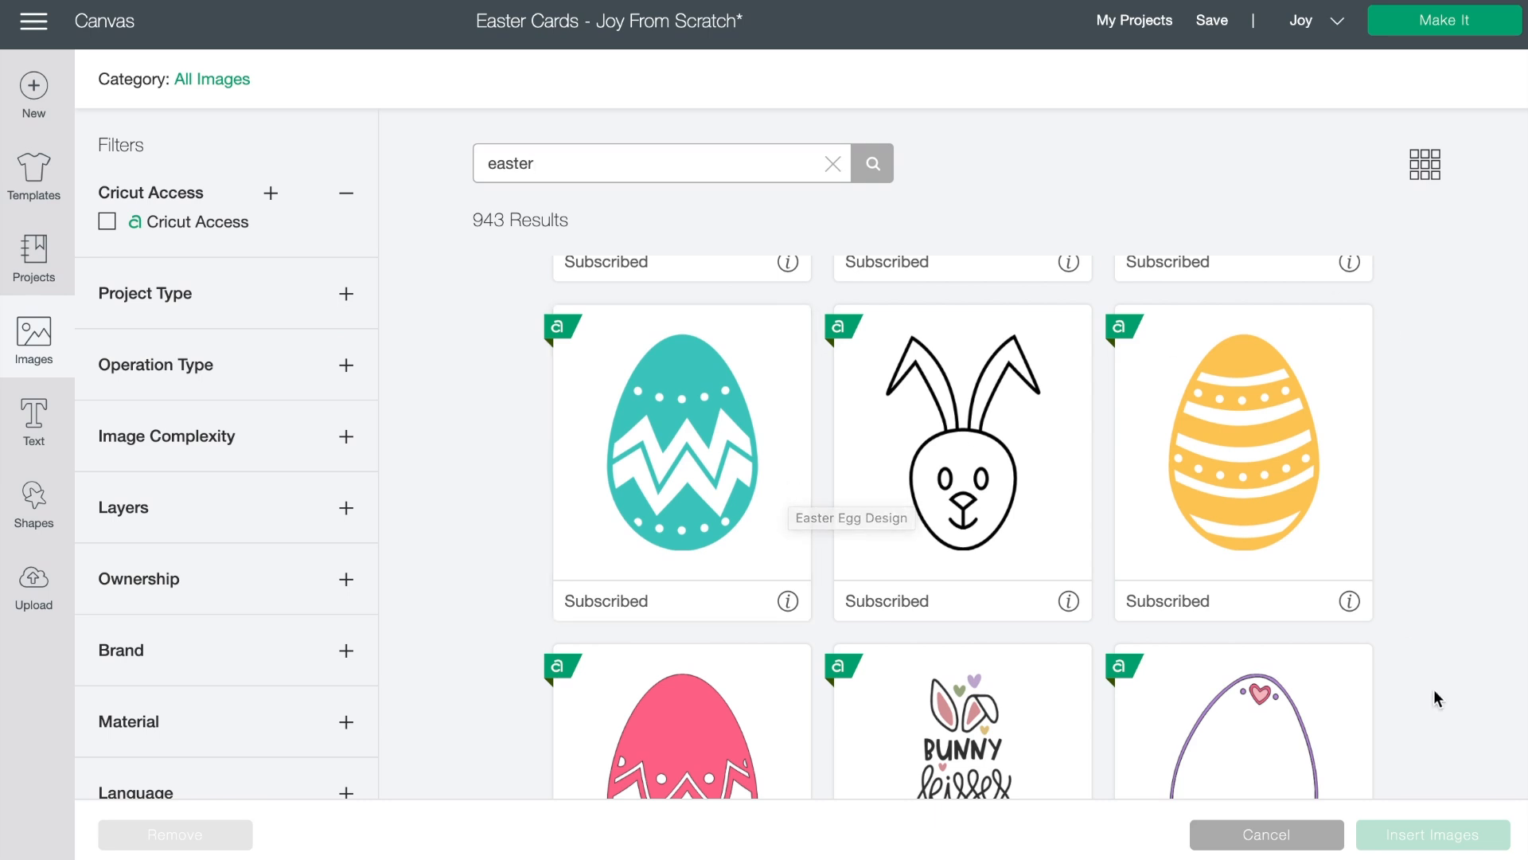
{"action": "left_click", "coordinate": [1258, 838]}
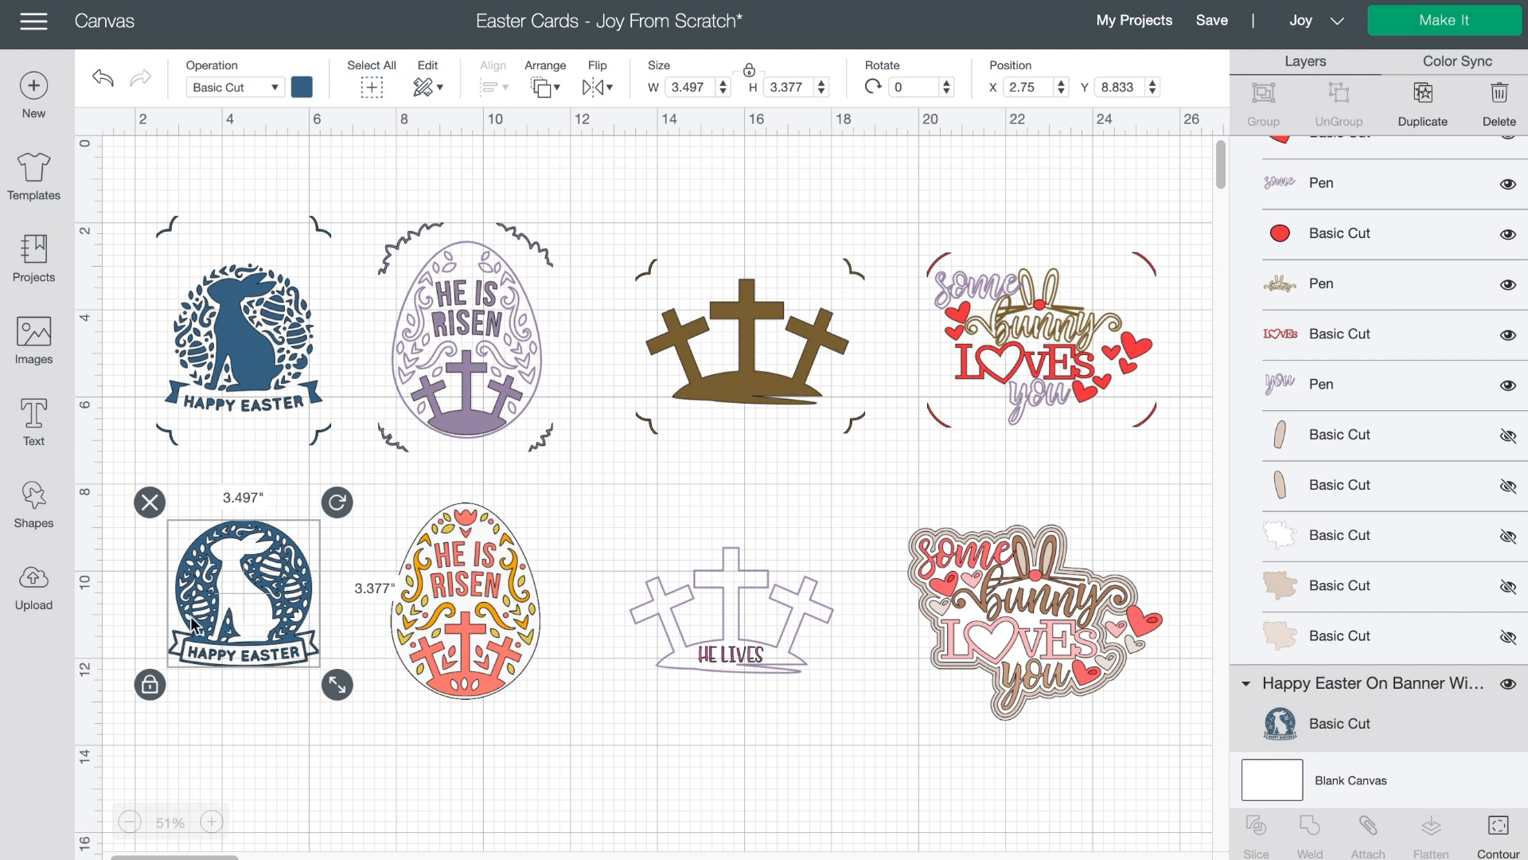
Step: Hide the outer background and banner contours of the lower Happy Easter bunny design
{"action": "scroll", "coordinate": [191, 617], "scroll_direction": "up", "scroll_amount": 3}
{"action": "scroll", "coordinate": [183, 621], "scroll_direction": "up", "scroll_amount": 4}
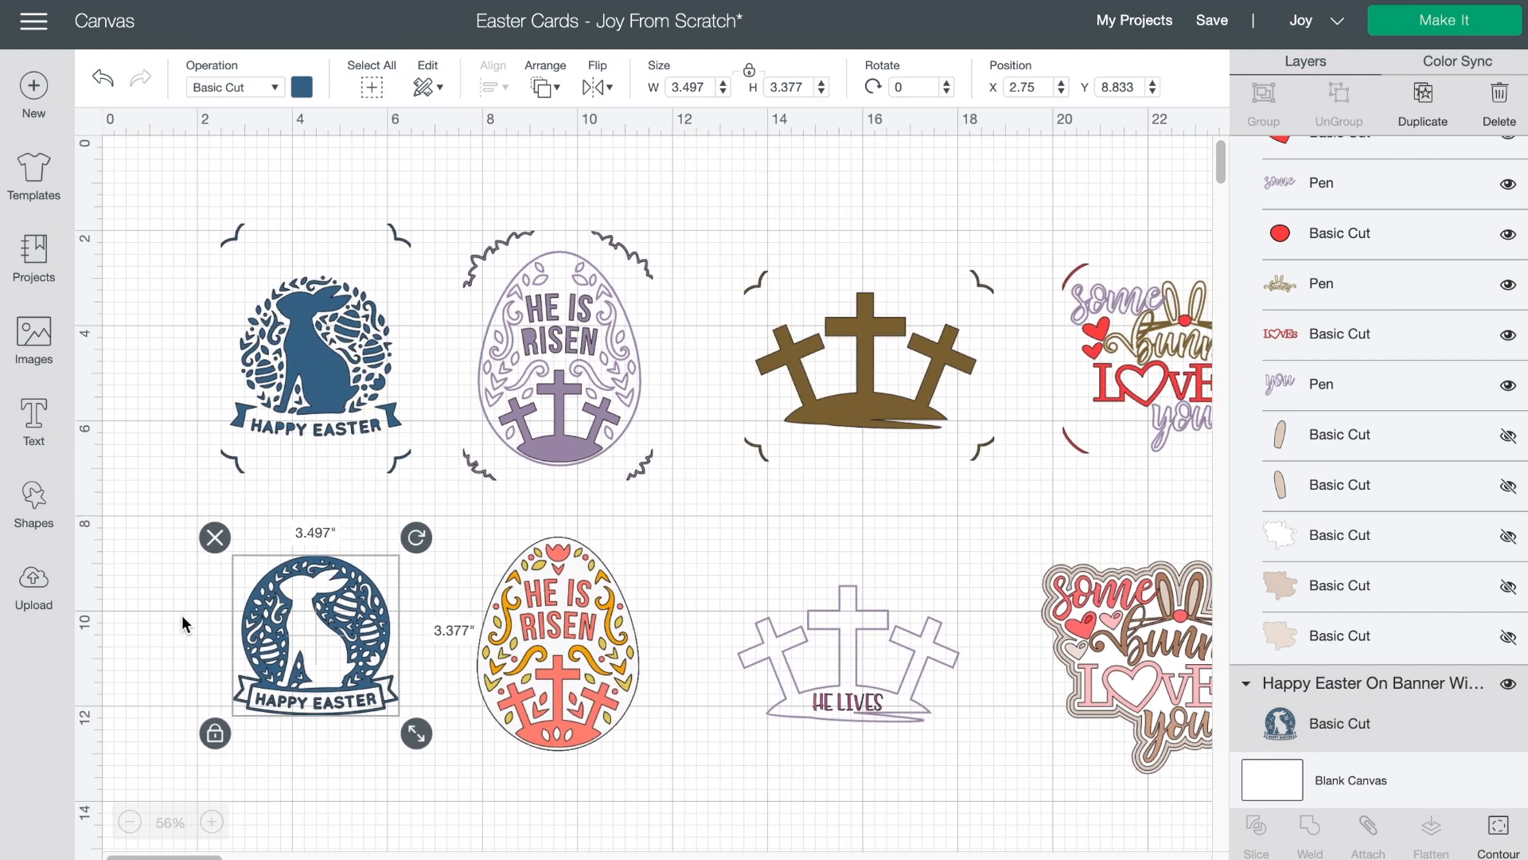
{"action": "scroll", "coordinate": [182, 616], "scroll_direction": "down", "scroll_amount": 2}
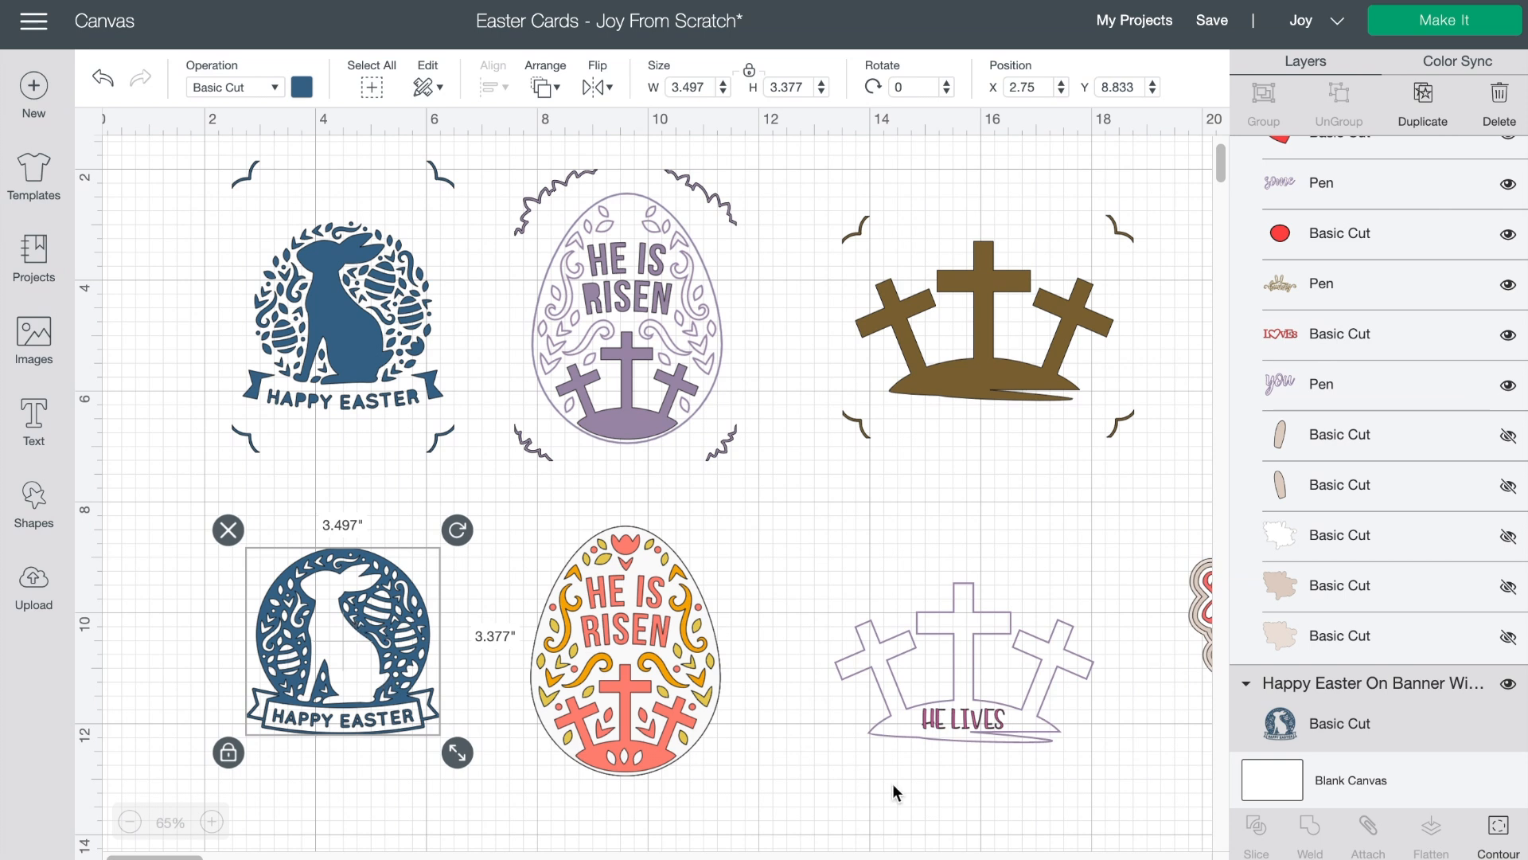
{"action": "left_click", "coordinate": [1499, 836]}
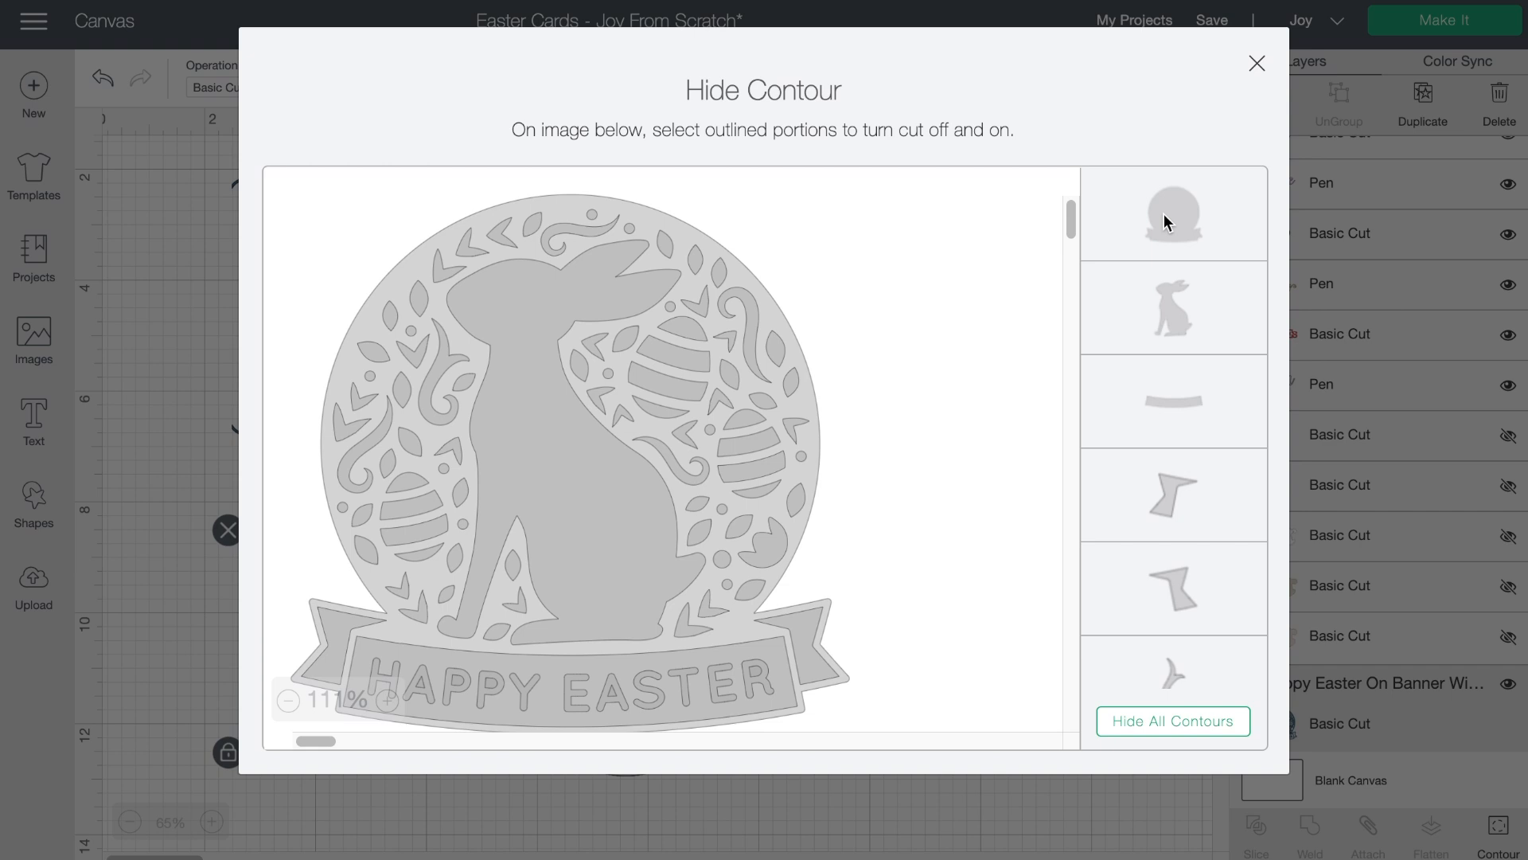
{"action": "left_click", "coordinate": [1163, 213]}
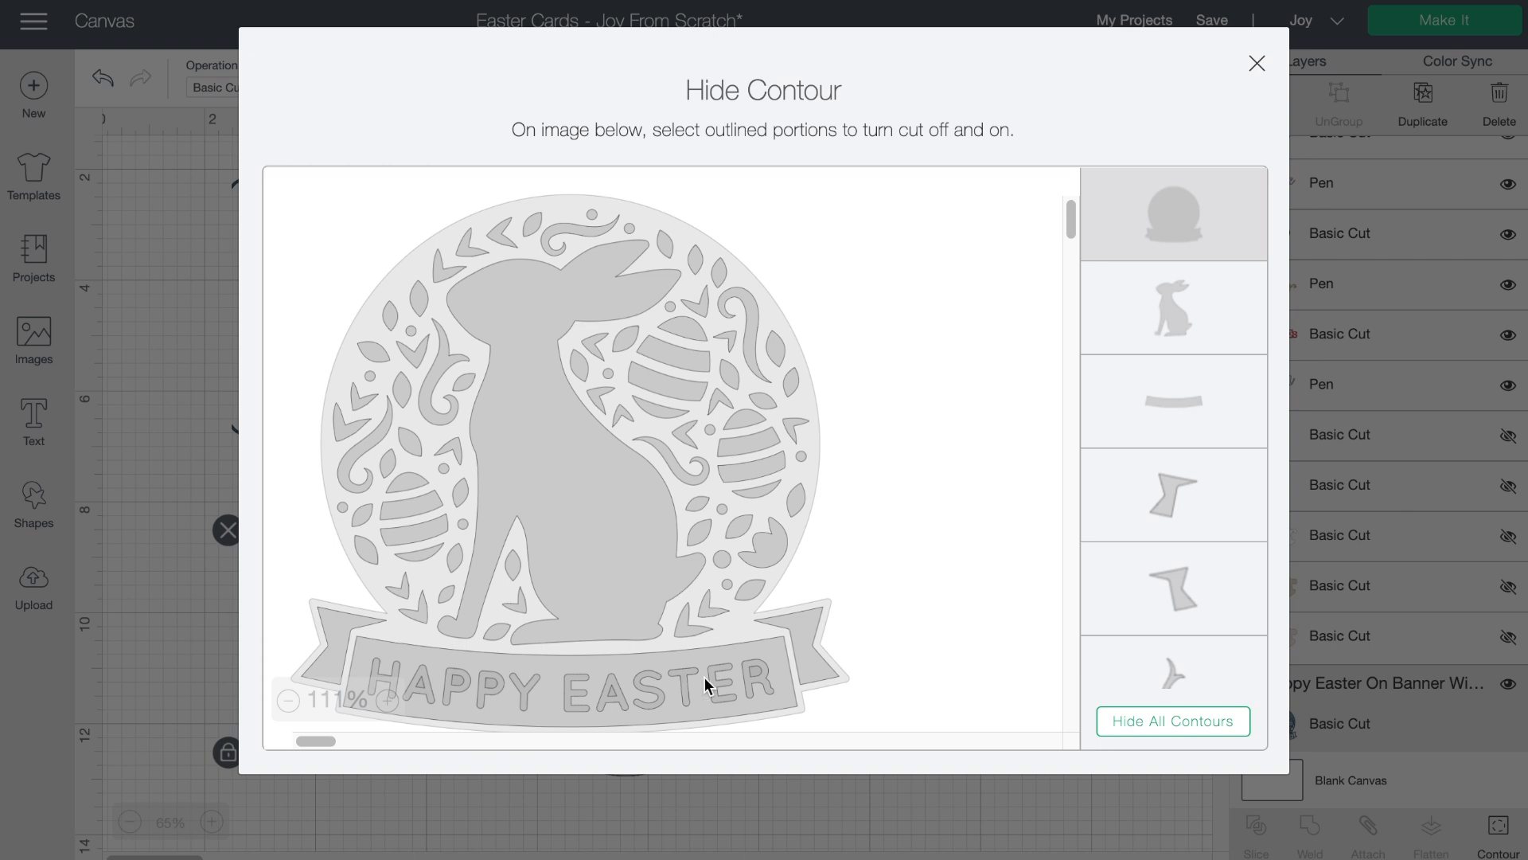
{"action": "left_click", "coordinate": [1170, 428]}
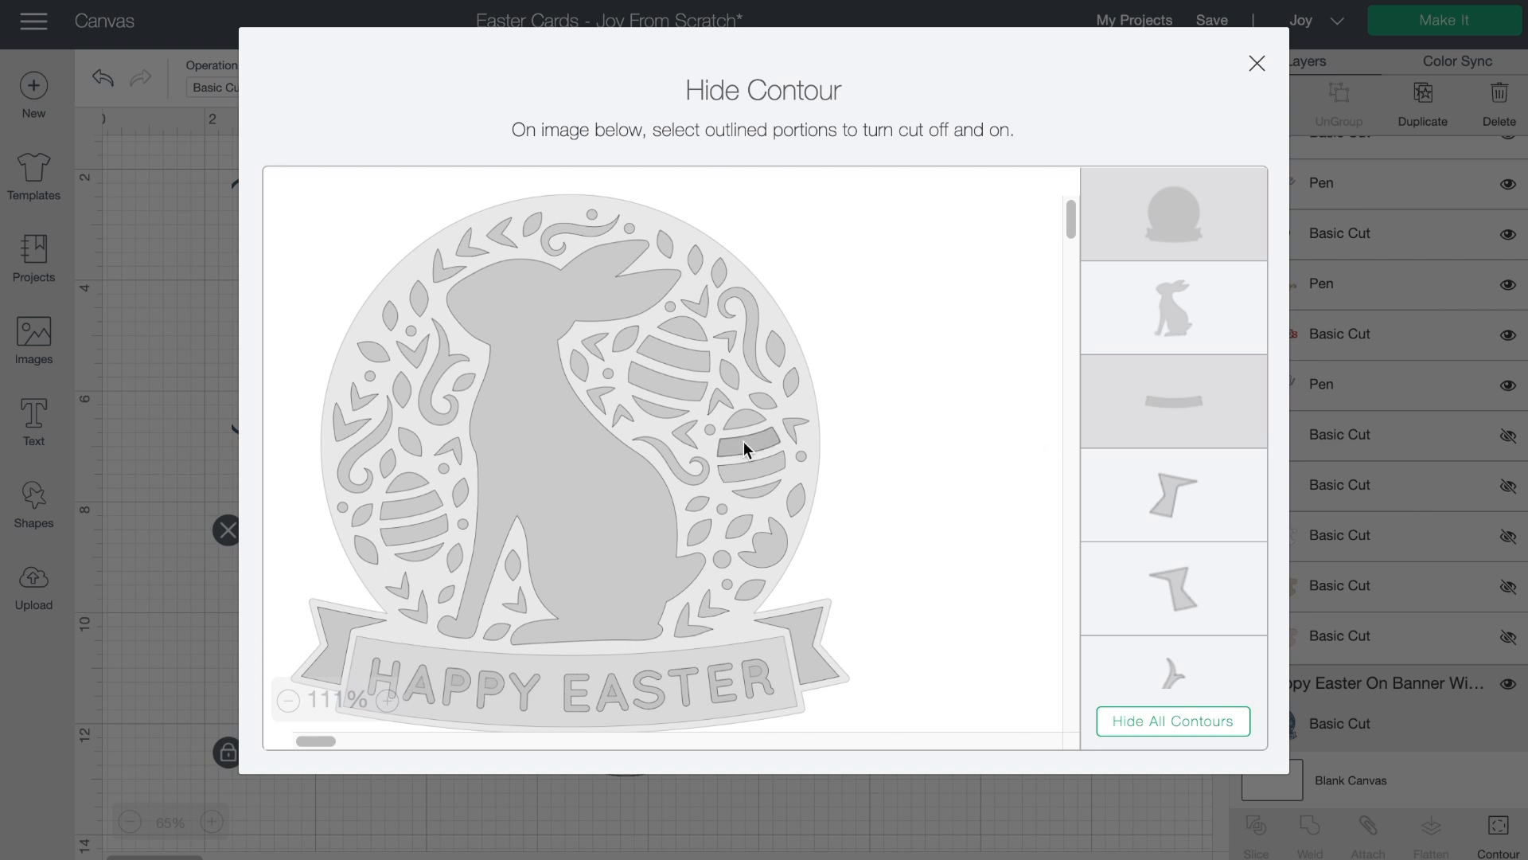
{"action": "left_click", "coordinate": [1324, 251]}
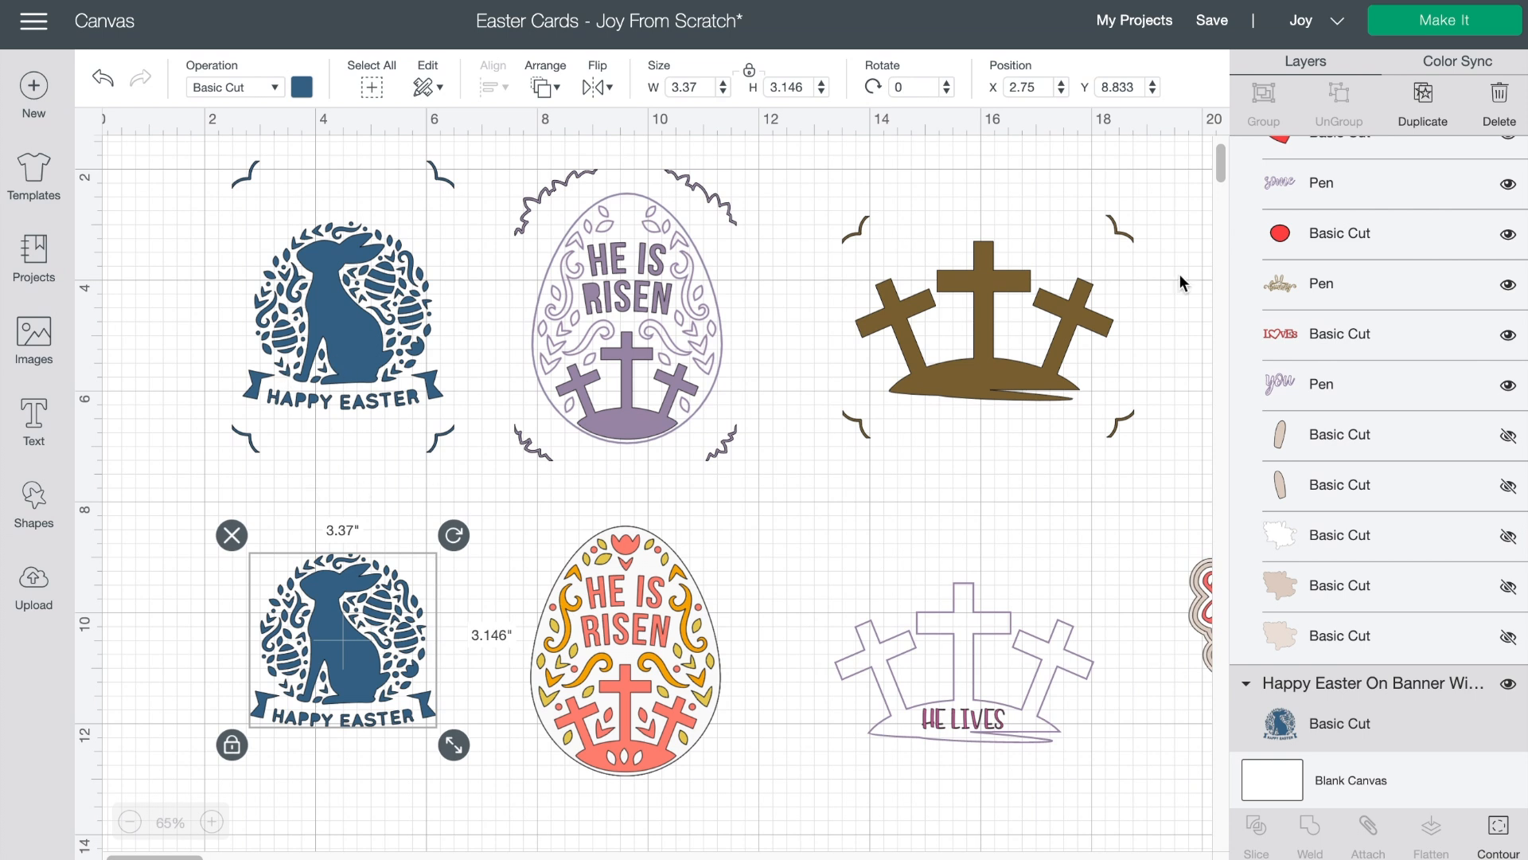
Step: Attach the upper blue Happy Easter bunny design to the corner cuts surrounding it
{"action": "left_click", "coordinate": [1475, 67]}
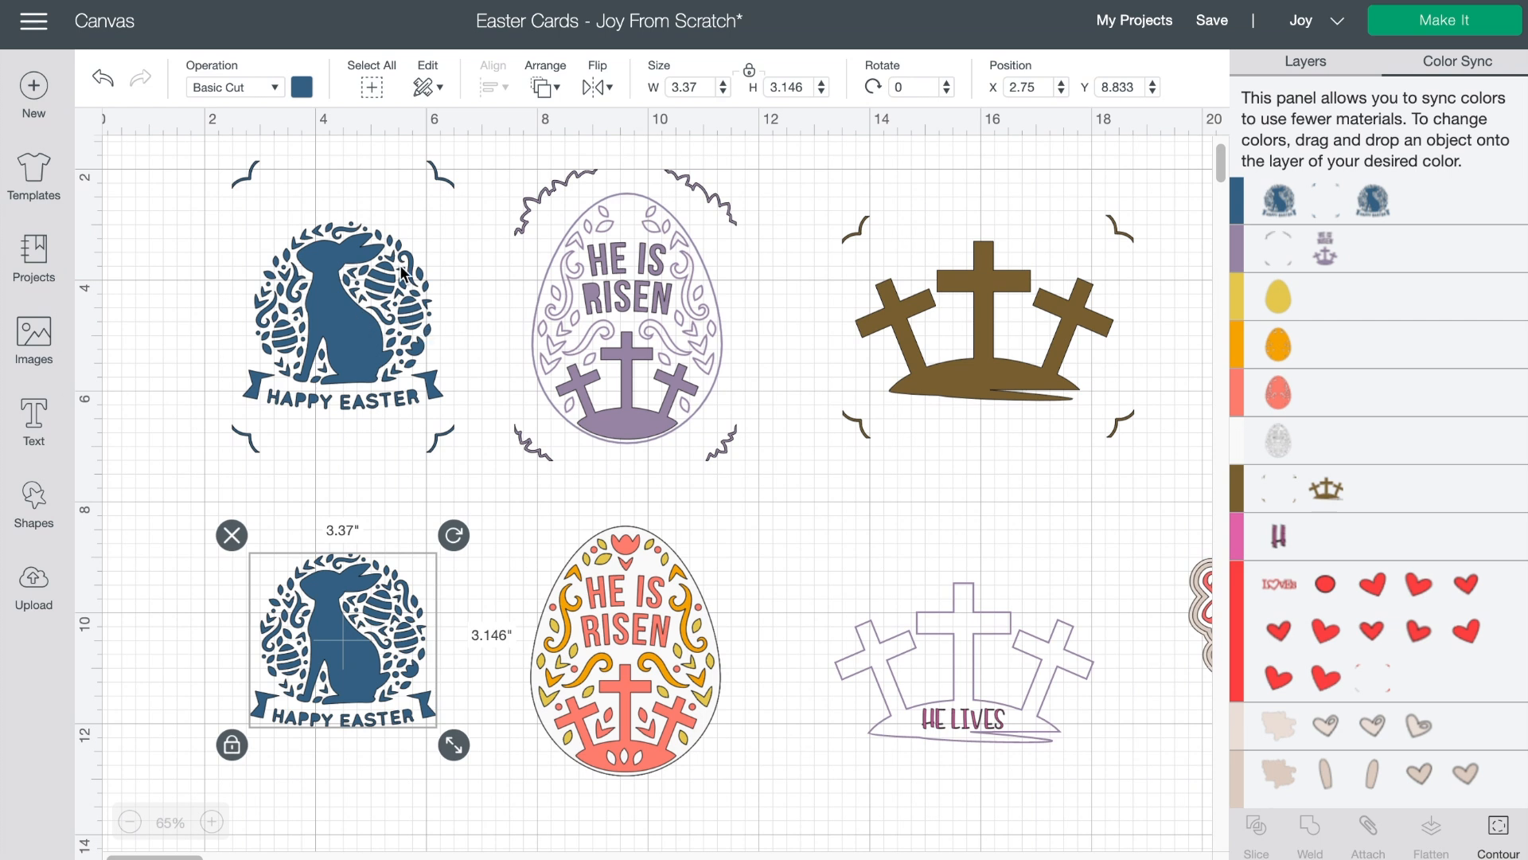
{"action": "left_click", "coordinate": [1353, 61]}
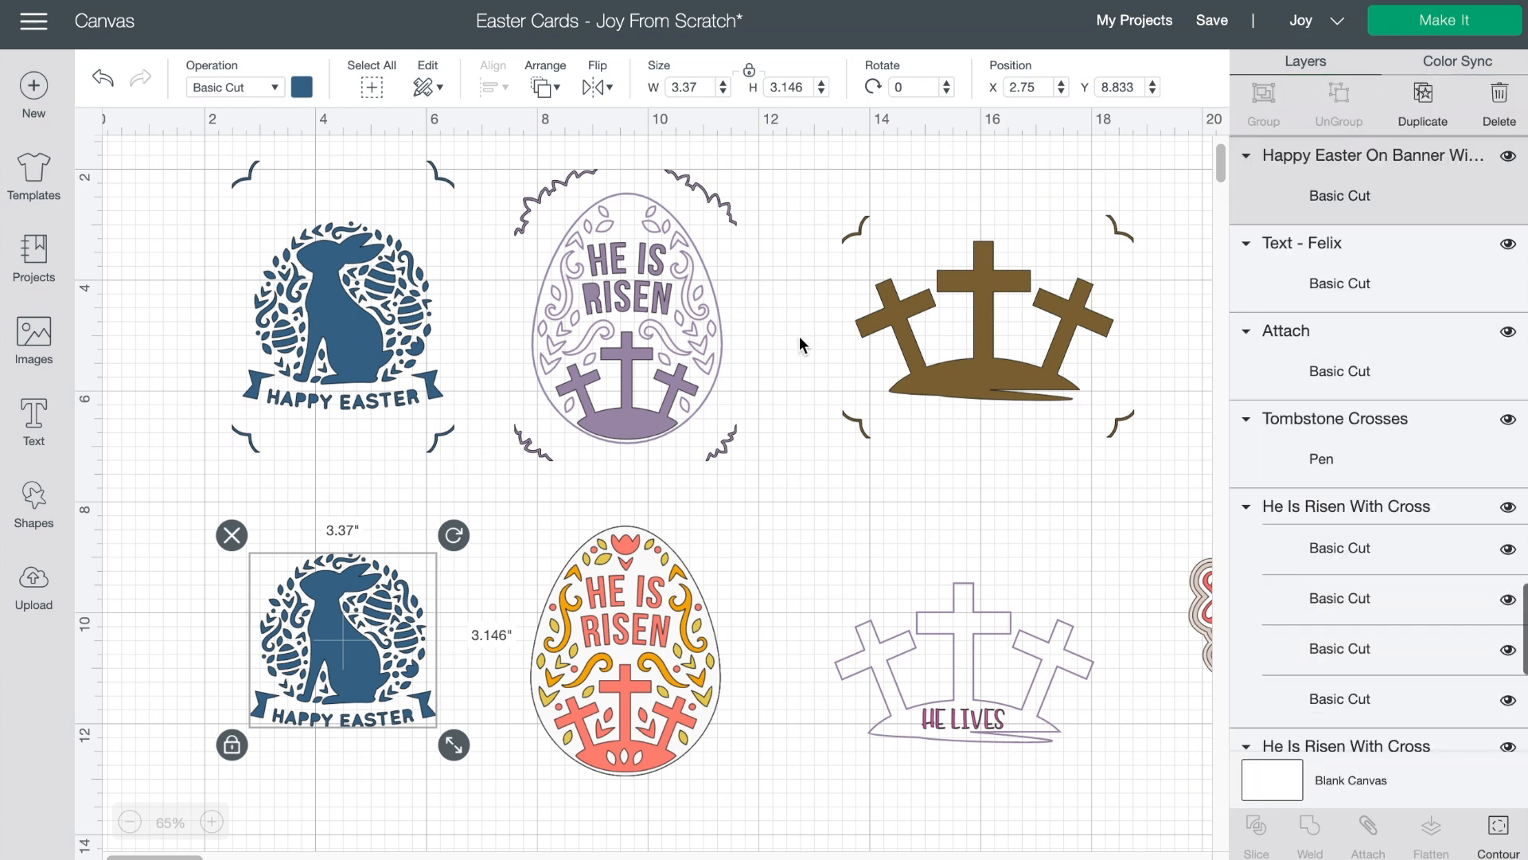
{"action": "left_click", "coordinate": [440, 436]}
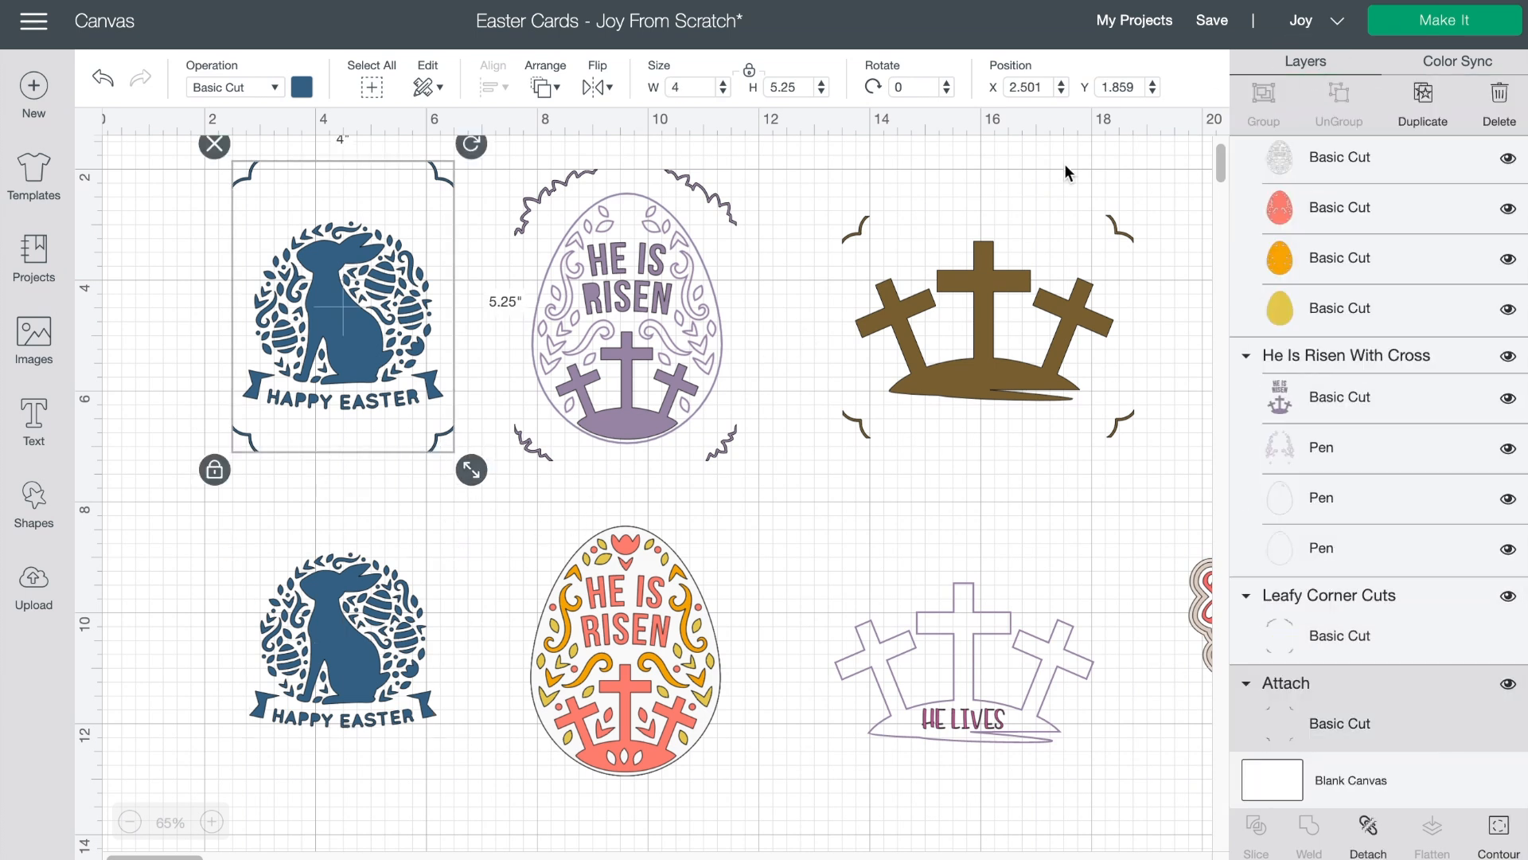
{"action": "left_click", "coordinate": [447, 509]}
{"action": "left_click_drag", "start_coordinate": [463, 482], "coordinate": [219, 158]}
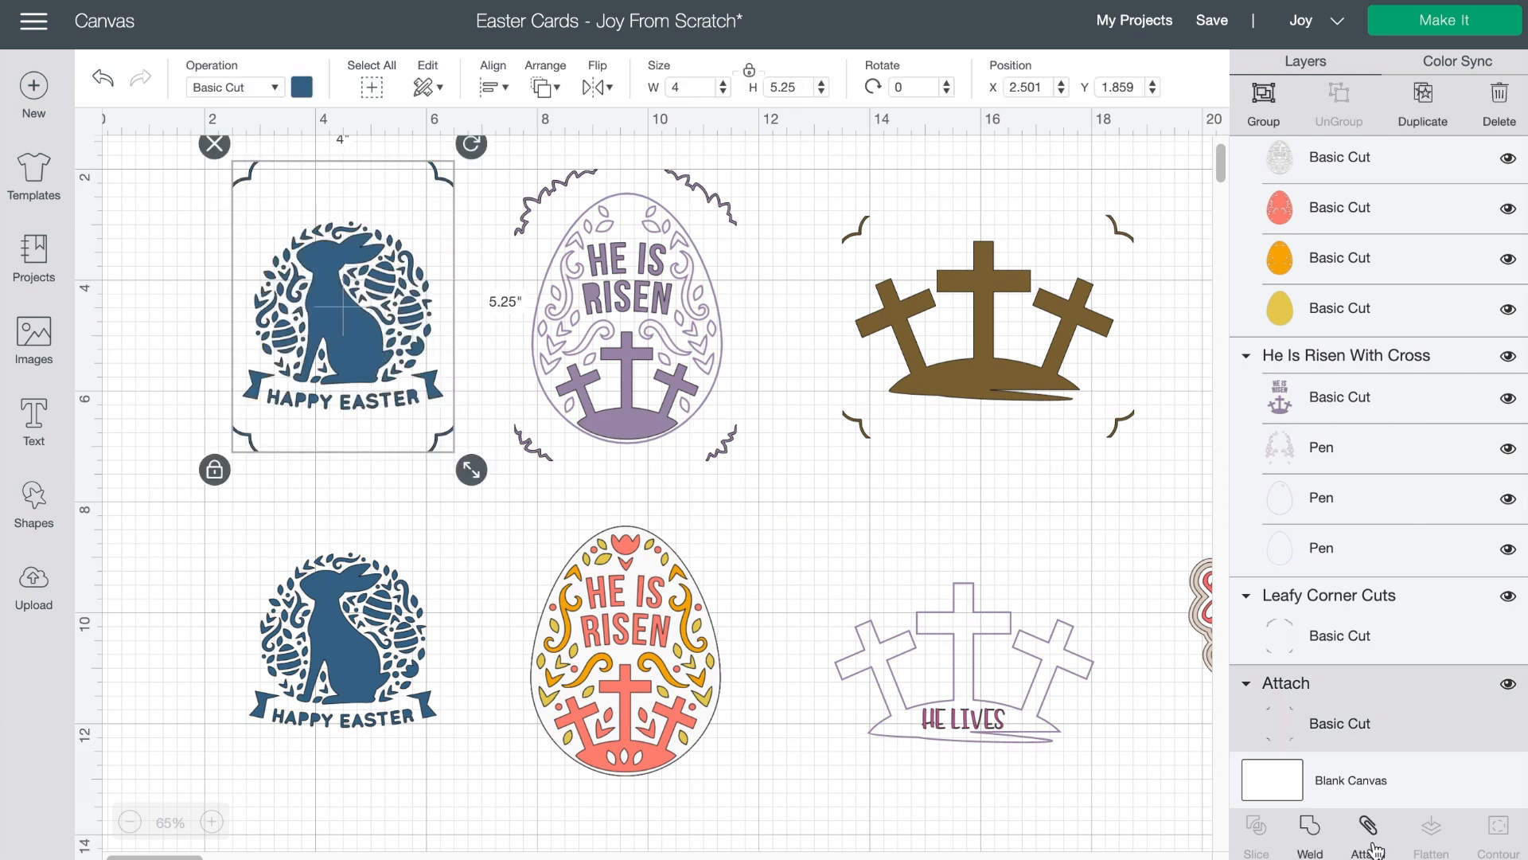
{"action": "left_click", "coordinate": [1371, 839]}
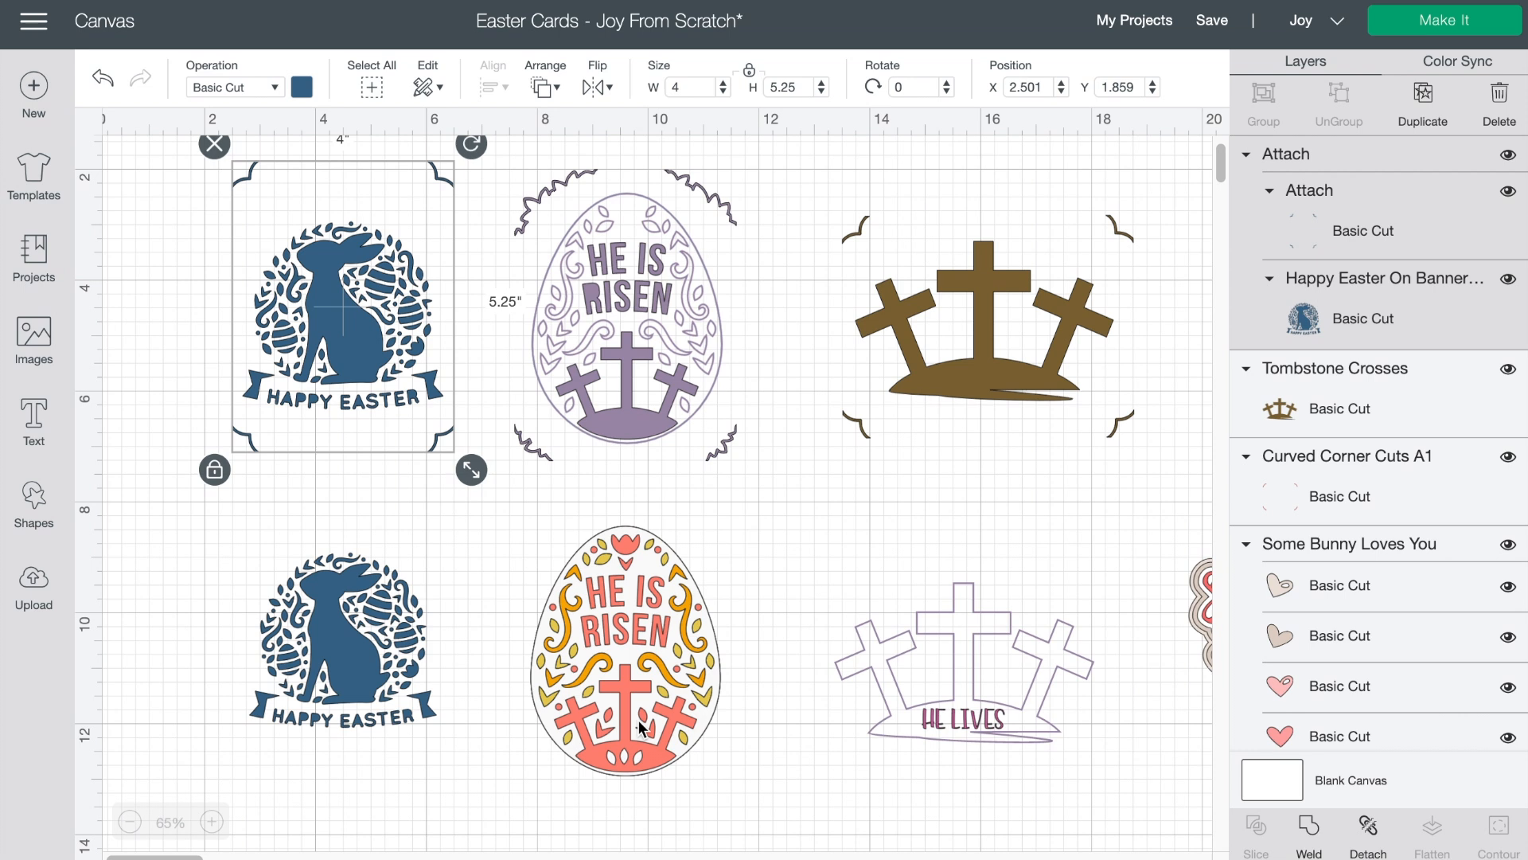
Step: Examine the layers that make up the upper and lower He Is Risen egg designs
{"action": "left_click", "coordinate": [630, 591]}
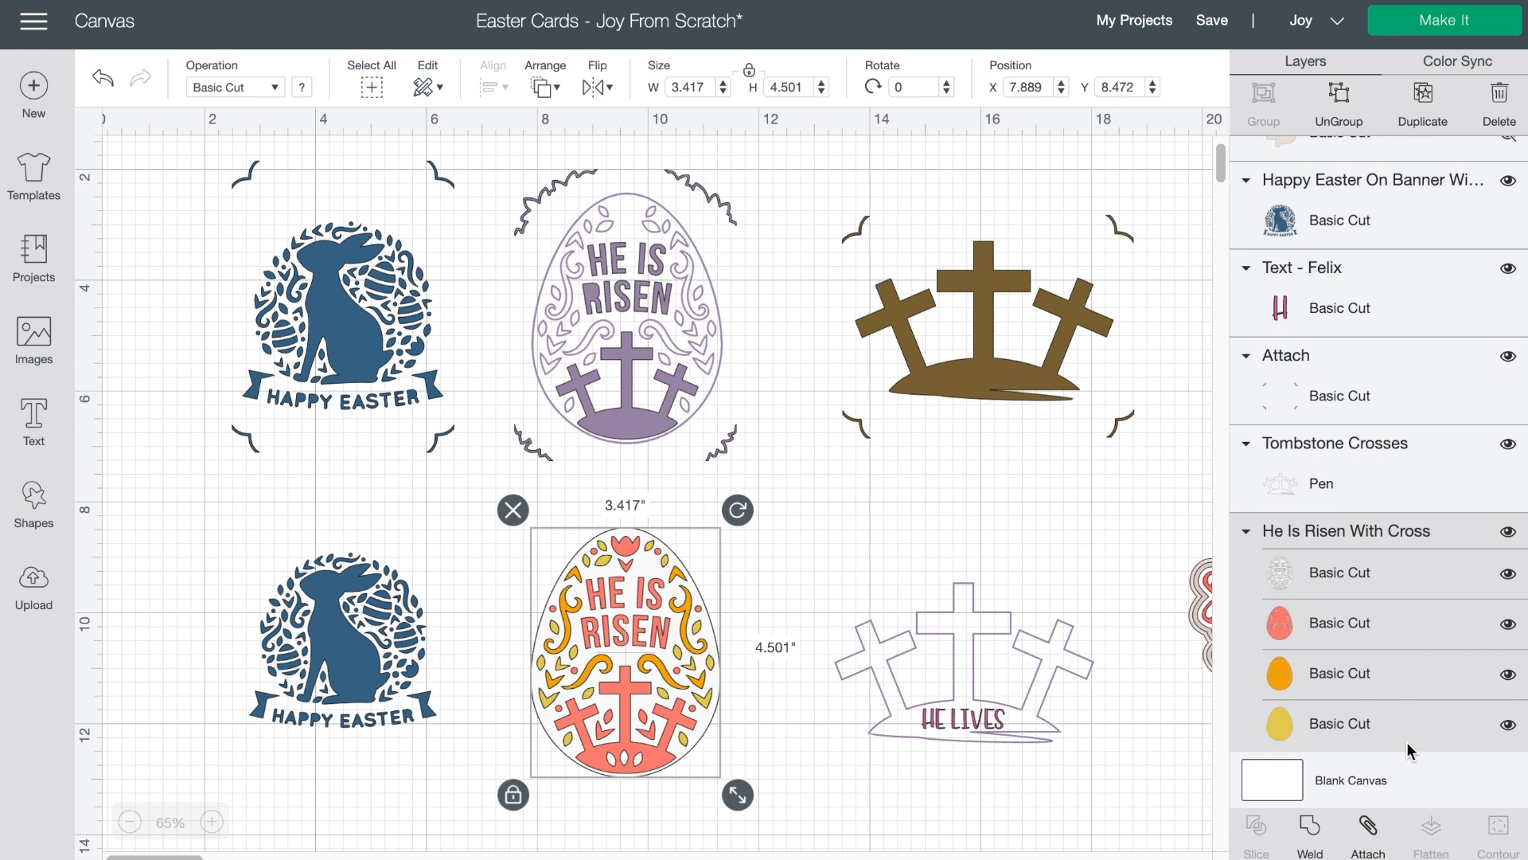
{"action": "left_click_drag", "start_coordinate": [646, 580], "coordinate": [647, 581]}
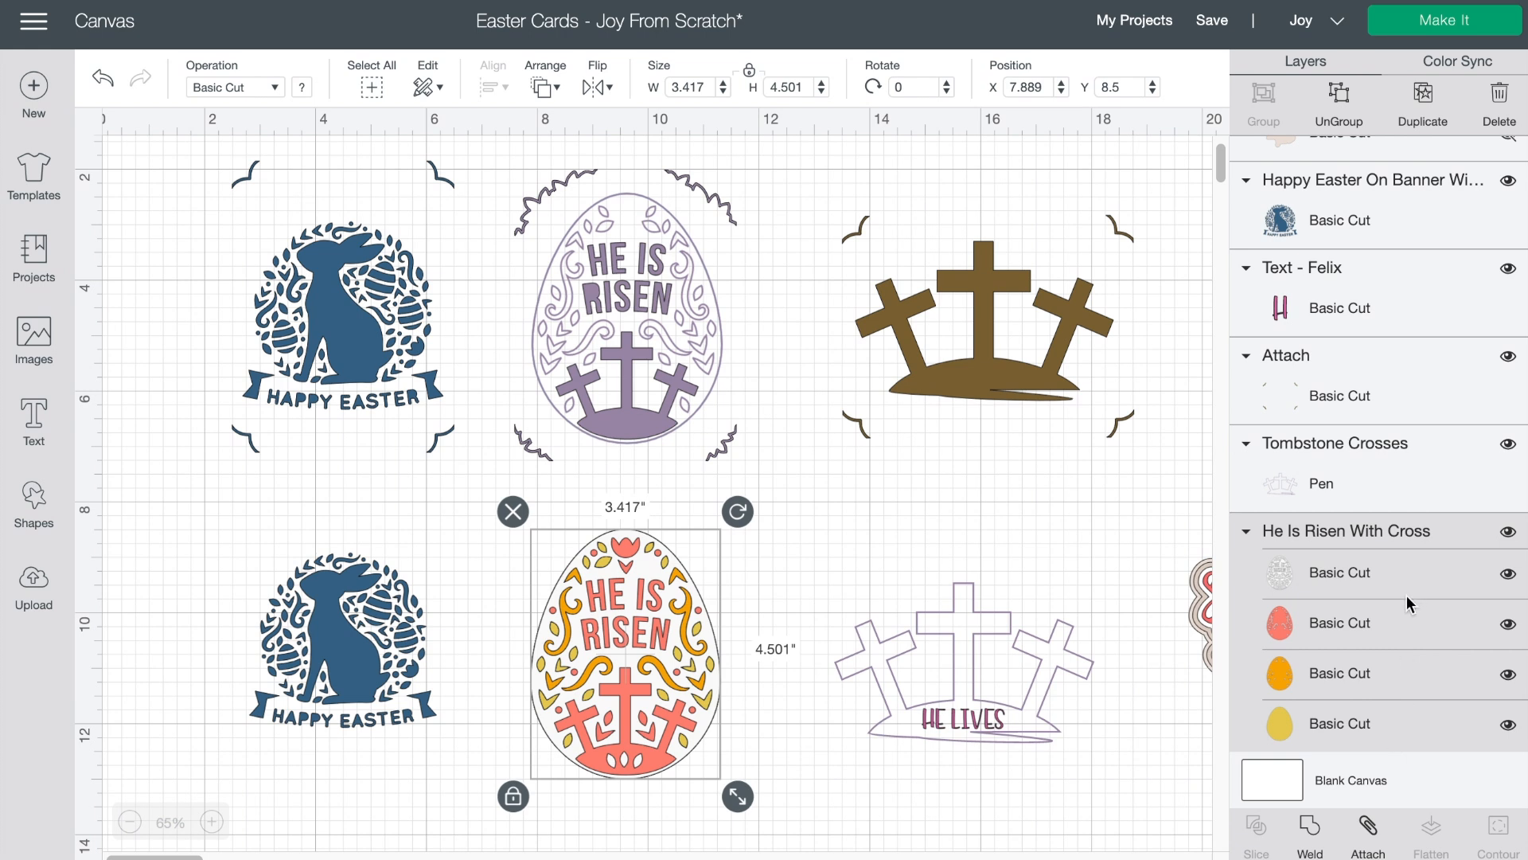
{"action": "left_click", "coordinate": [699, 381]}
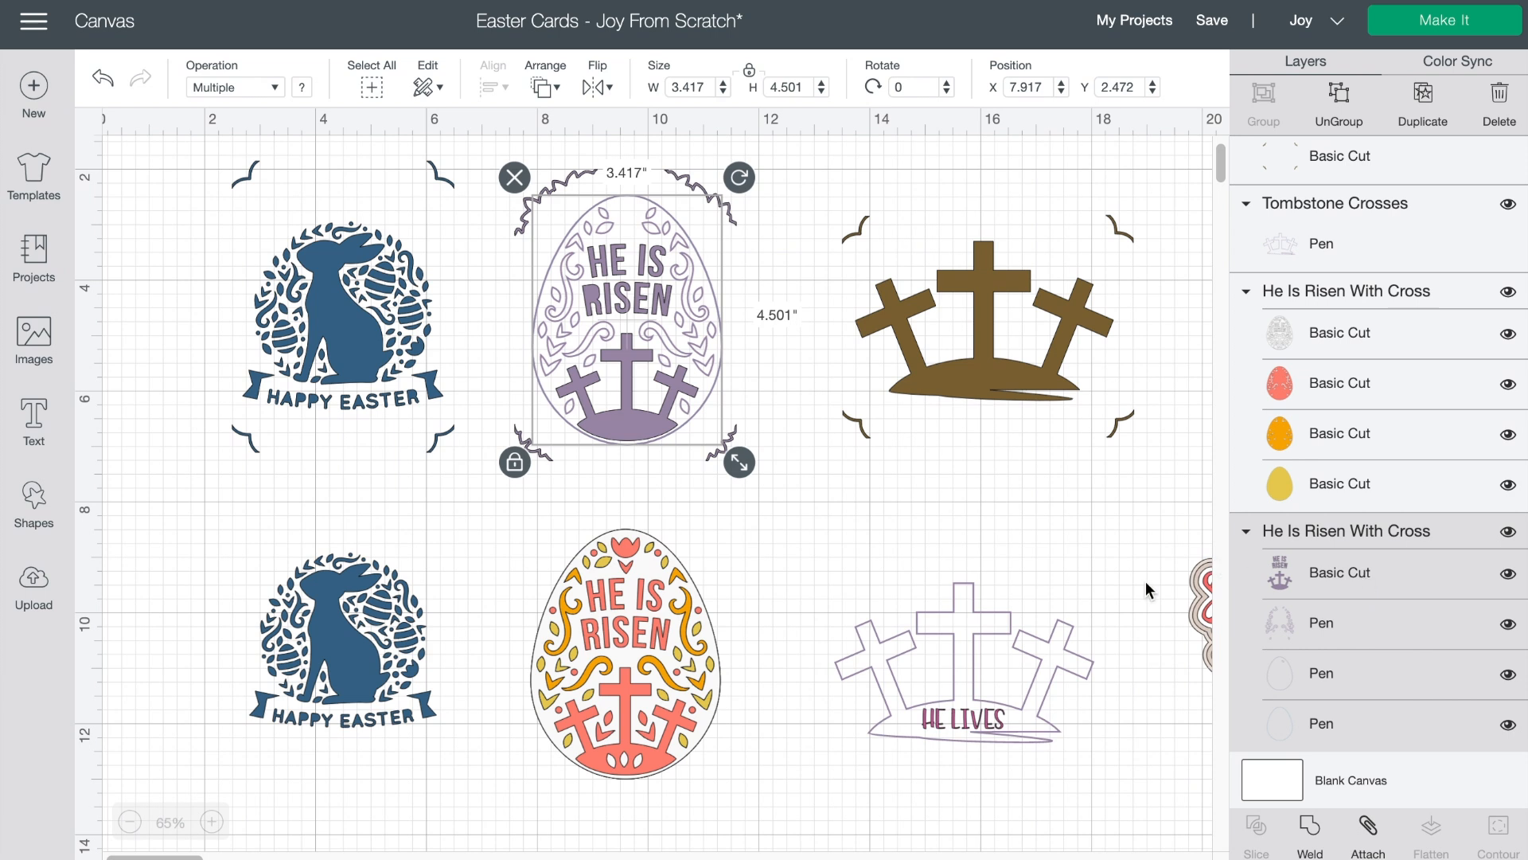
{"action": "left_click", "coordinate": [677, 669]}
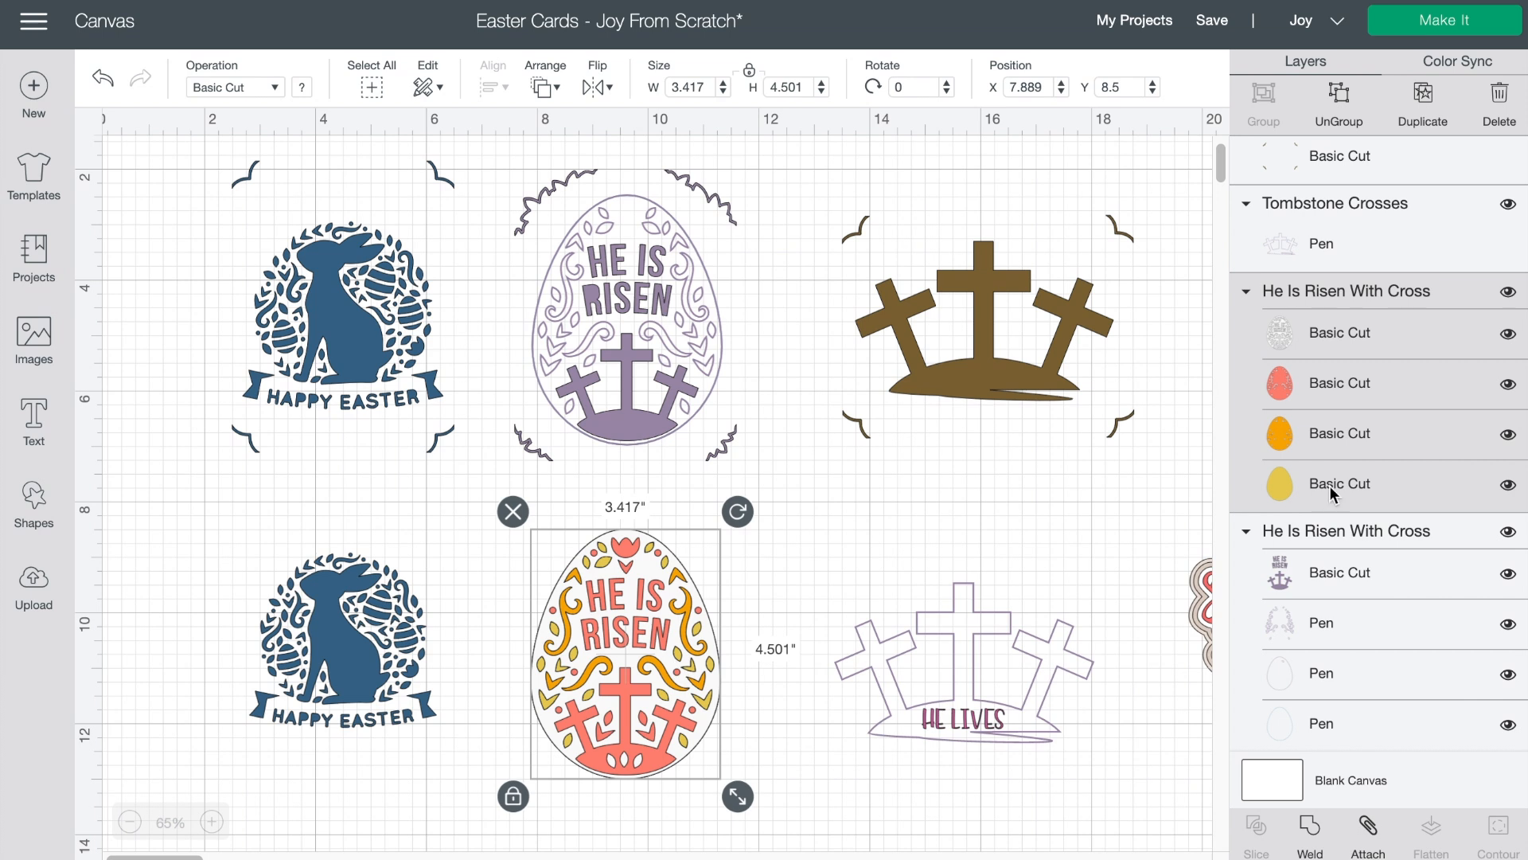
{"action": "left_click", "coordinate": [1355, 480]}
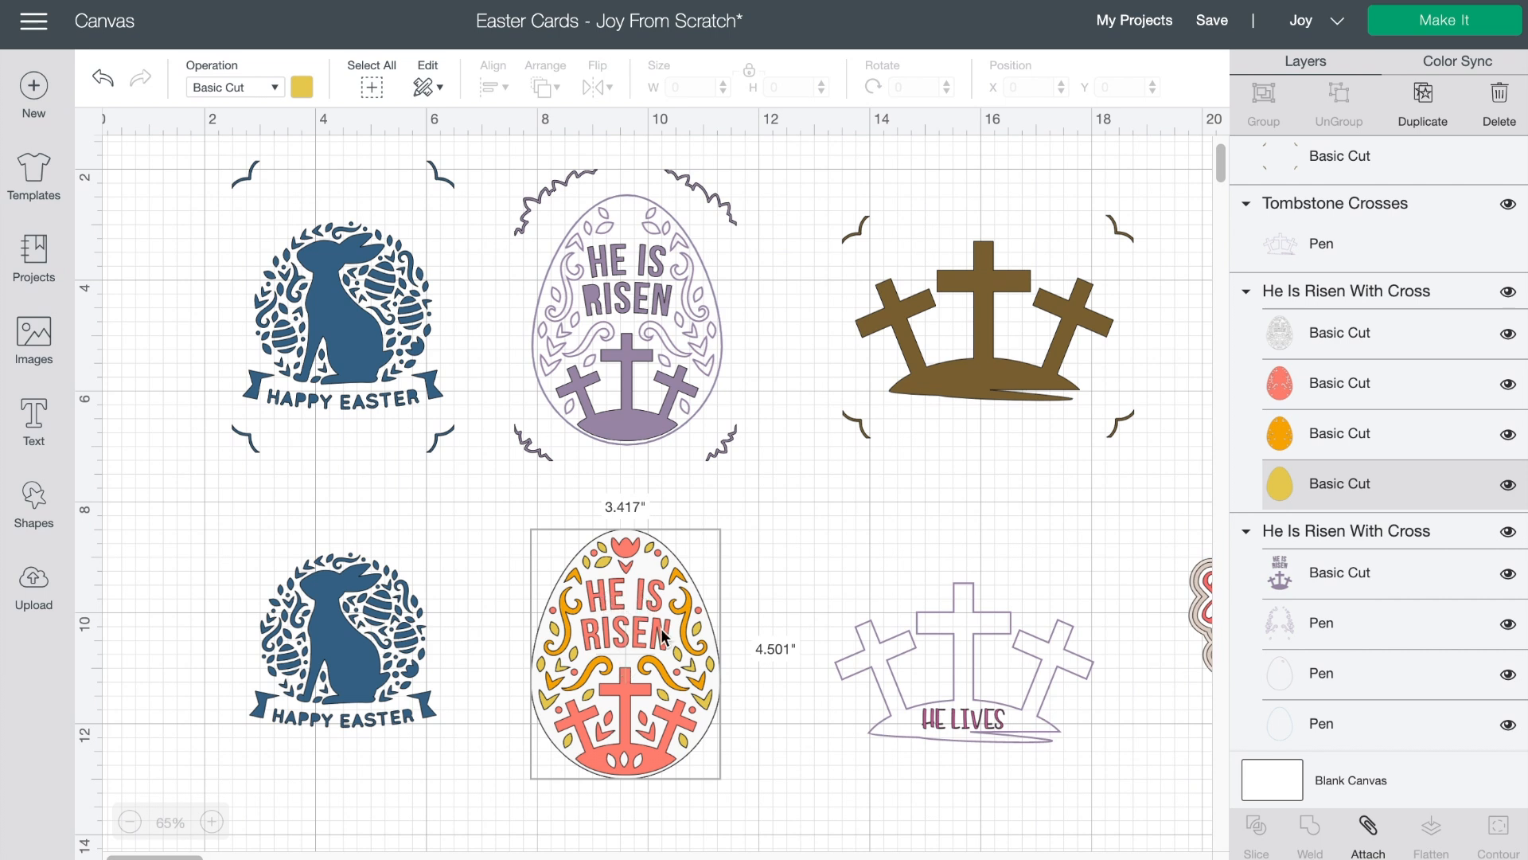
{"action": "left_click", "coordinate": [625, 718]}
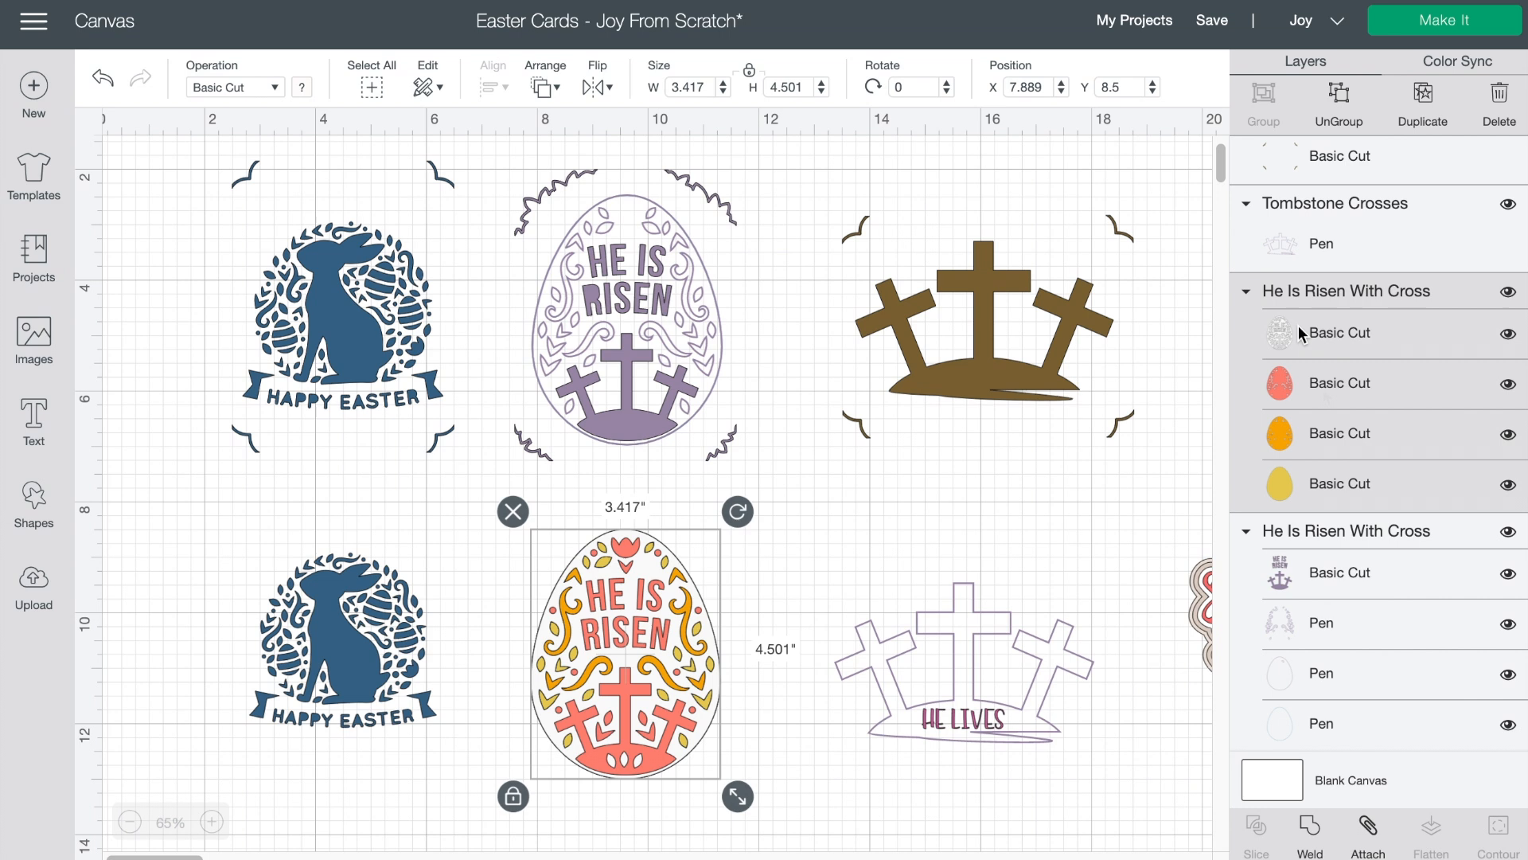
Step: Hide every contour except the egg outline in the white layer of the lower He Is Risen egg
{"action": "left_click", "coordinate": [1414, 342]}
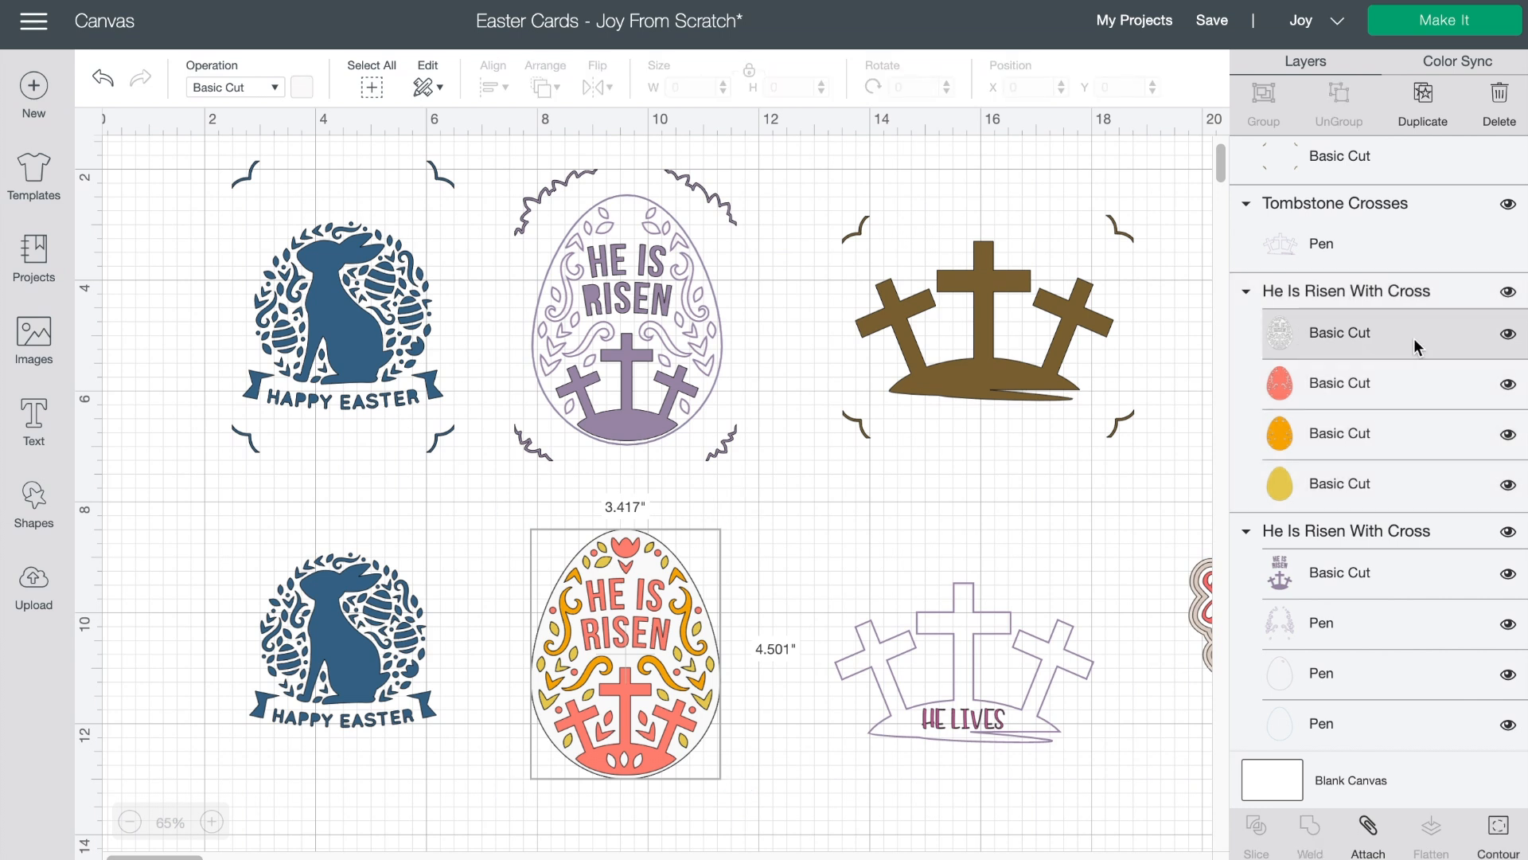
{"action": "left_click", "coordinate": [1504, 831]}
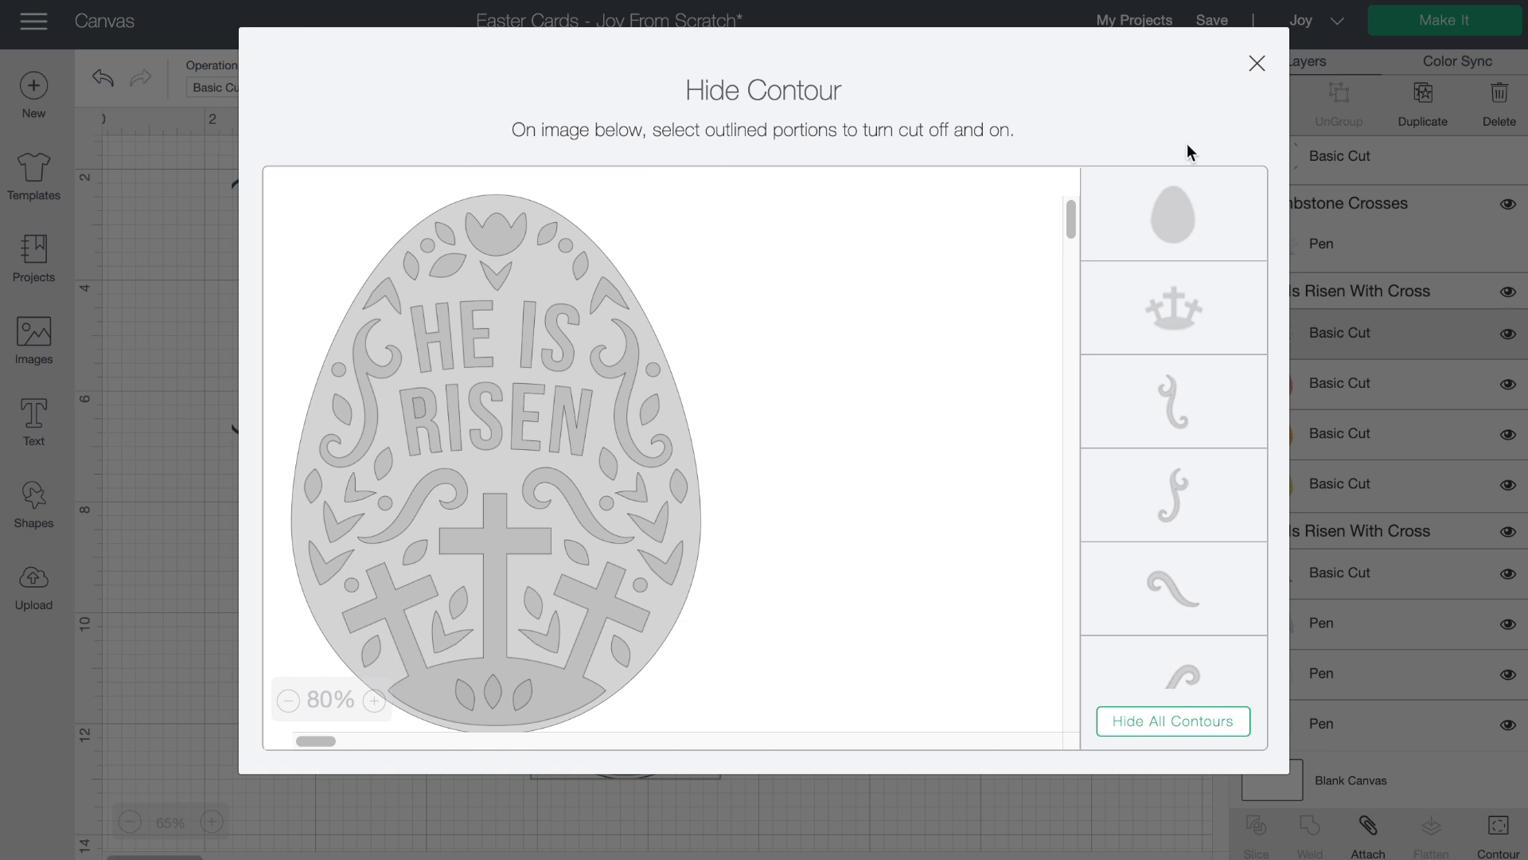
{"action": "left_click", "coordinate": [1146, 219]}
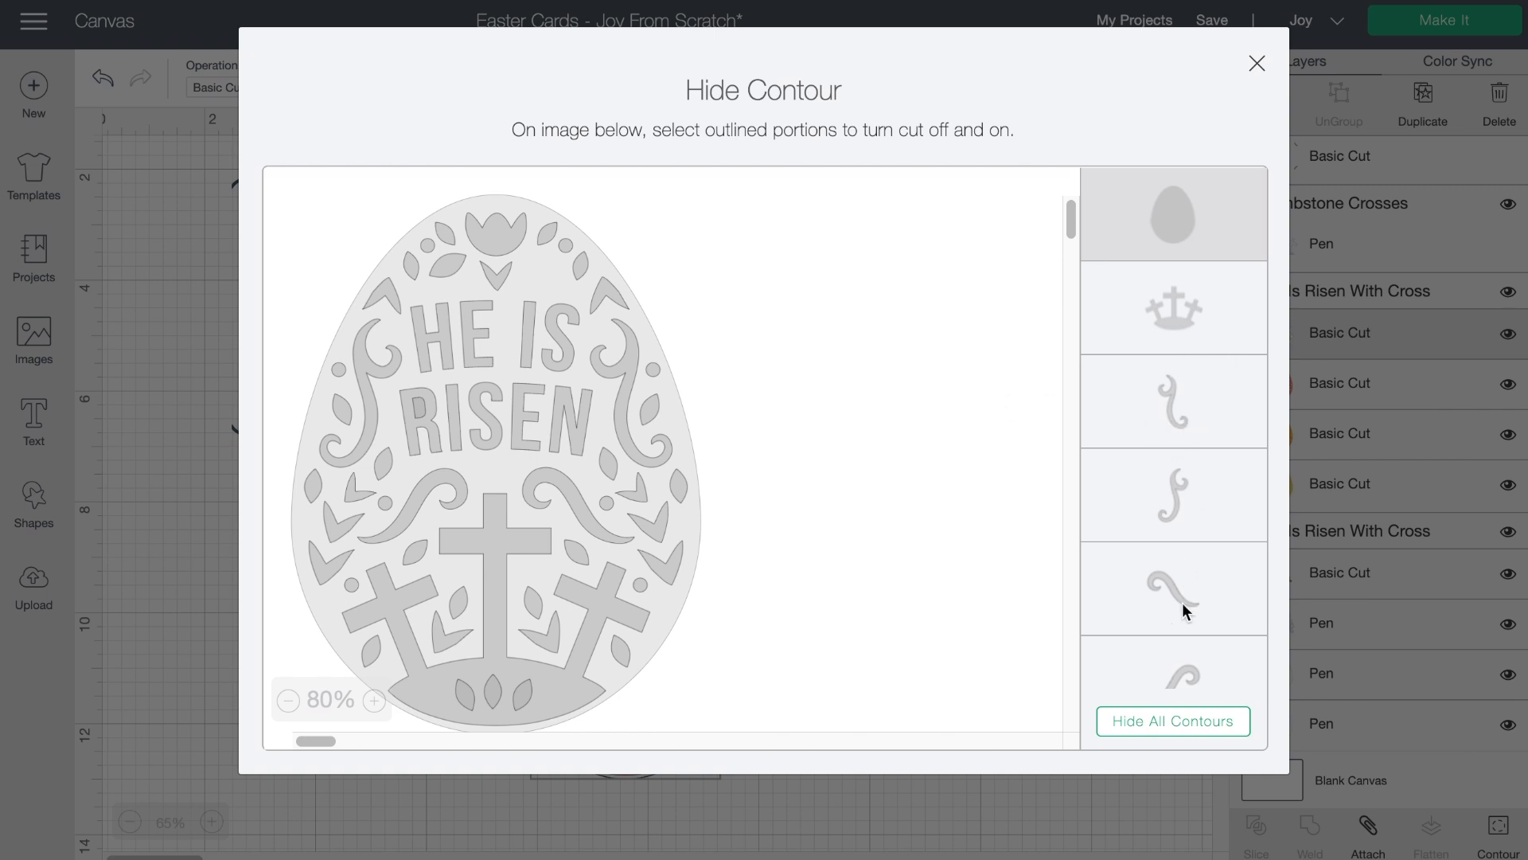
{"action": "left_click", "coordinate": [1160, 724]}
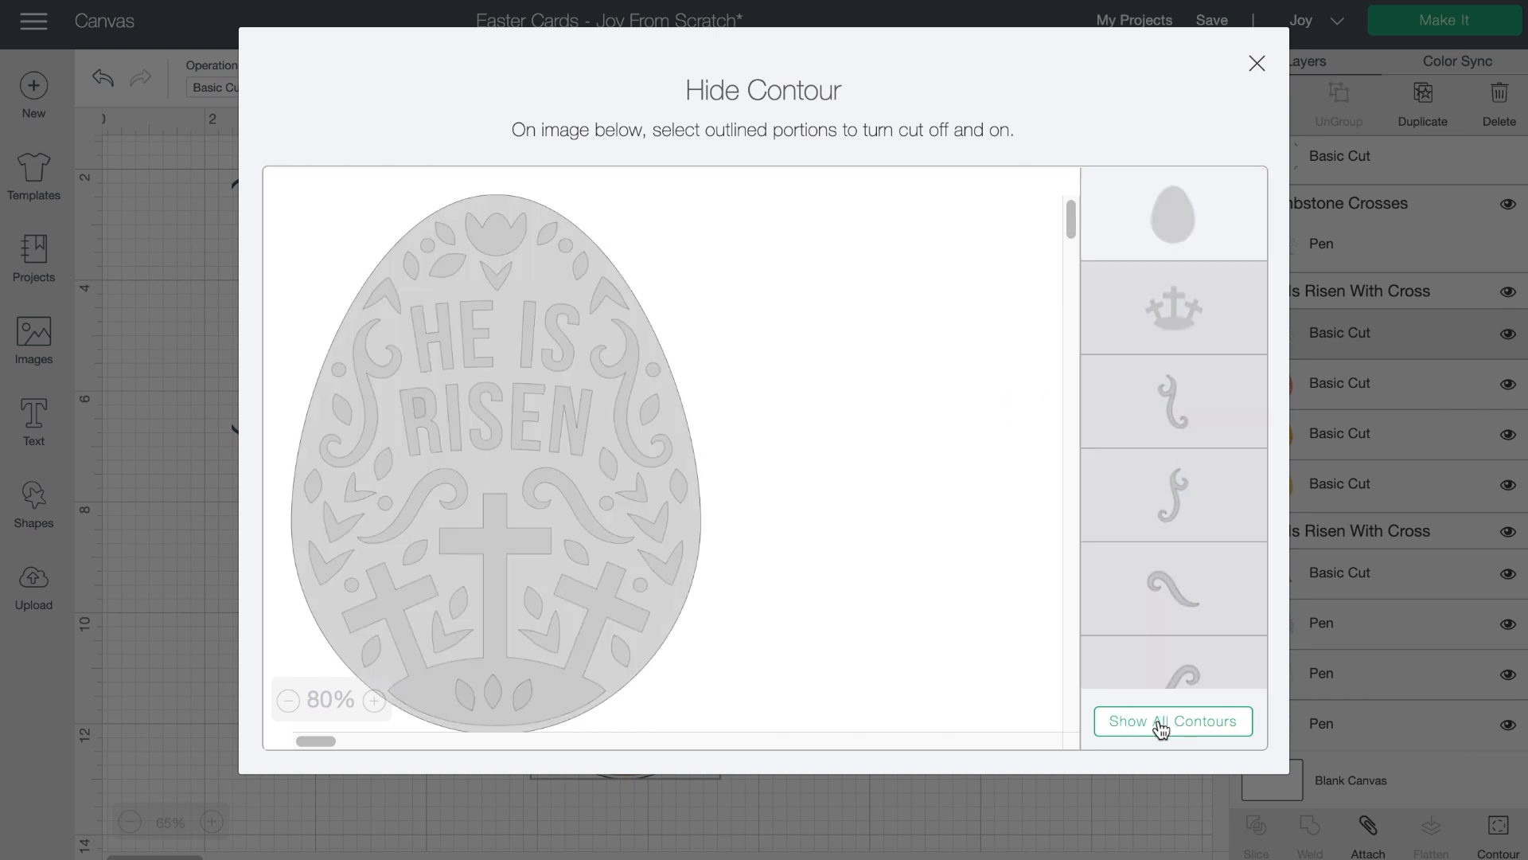
Step: Turn the three crosses, the letters N, H and R, and the tulip back on in the white layer's contours
{"action": "left_click", "coordinate": [1168, 299]}
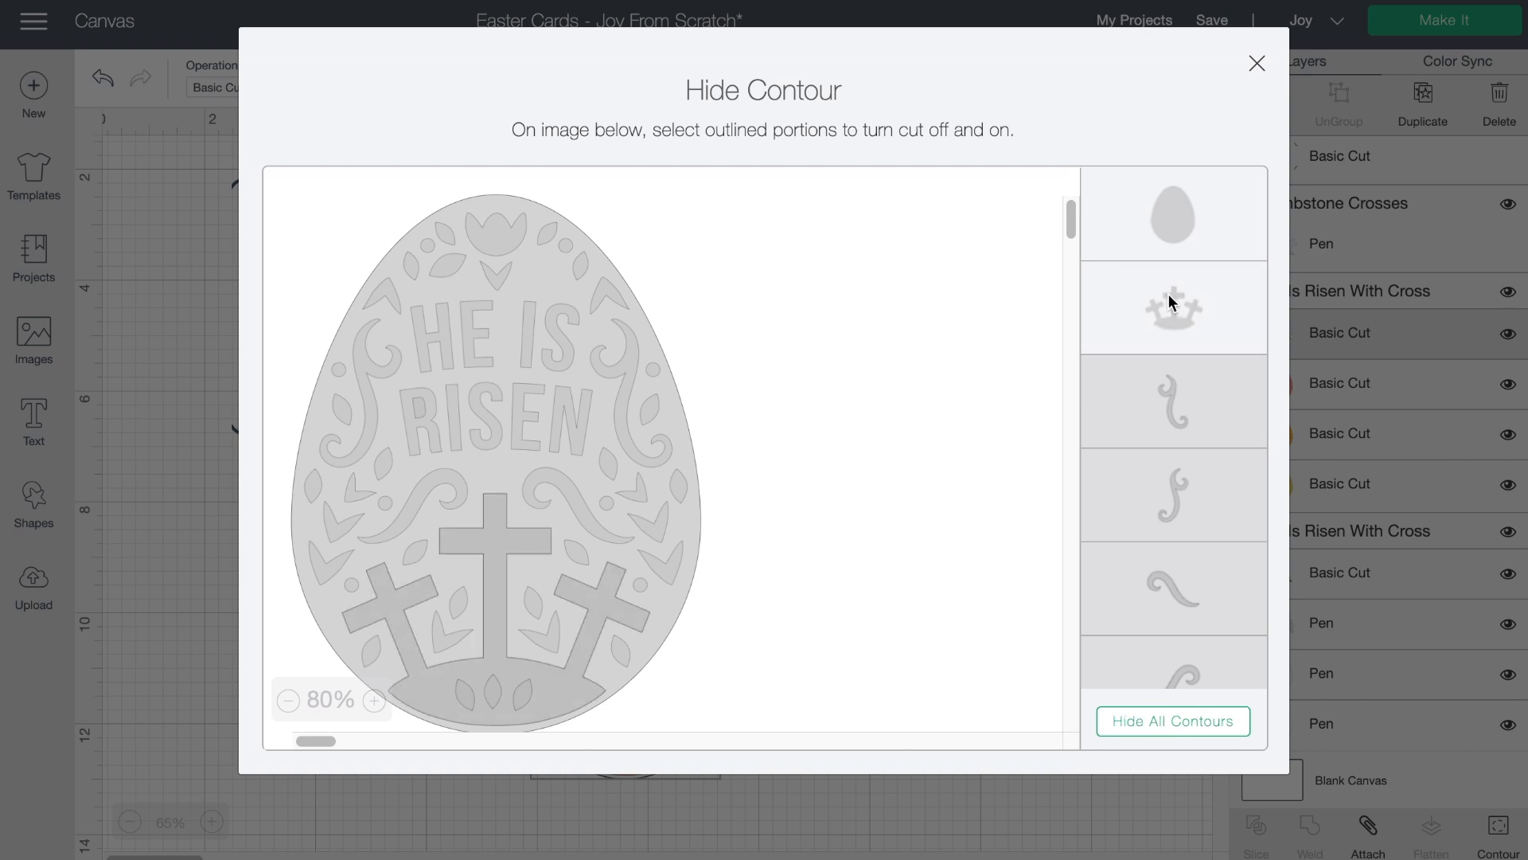
{"action": "scroll", "coordinate": [1215, 557], "scroll_direction": "down", "scroll_amount": 5}
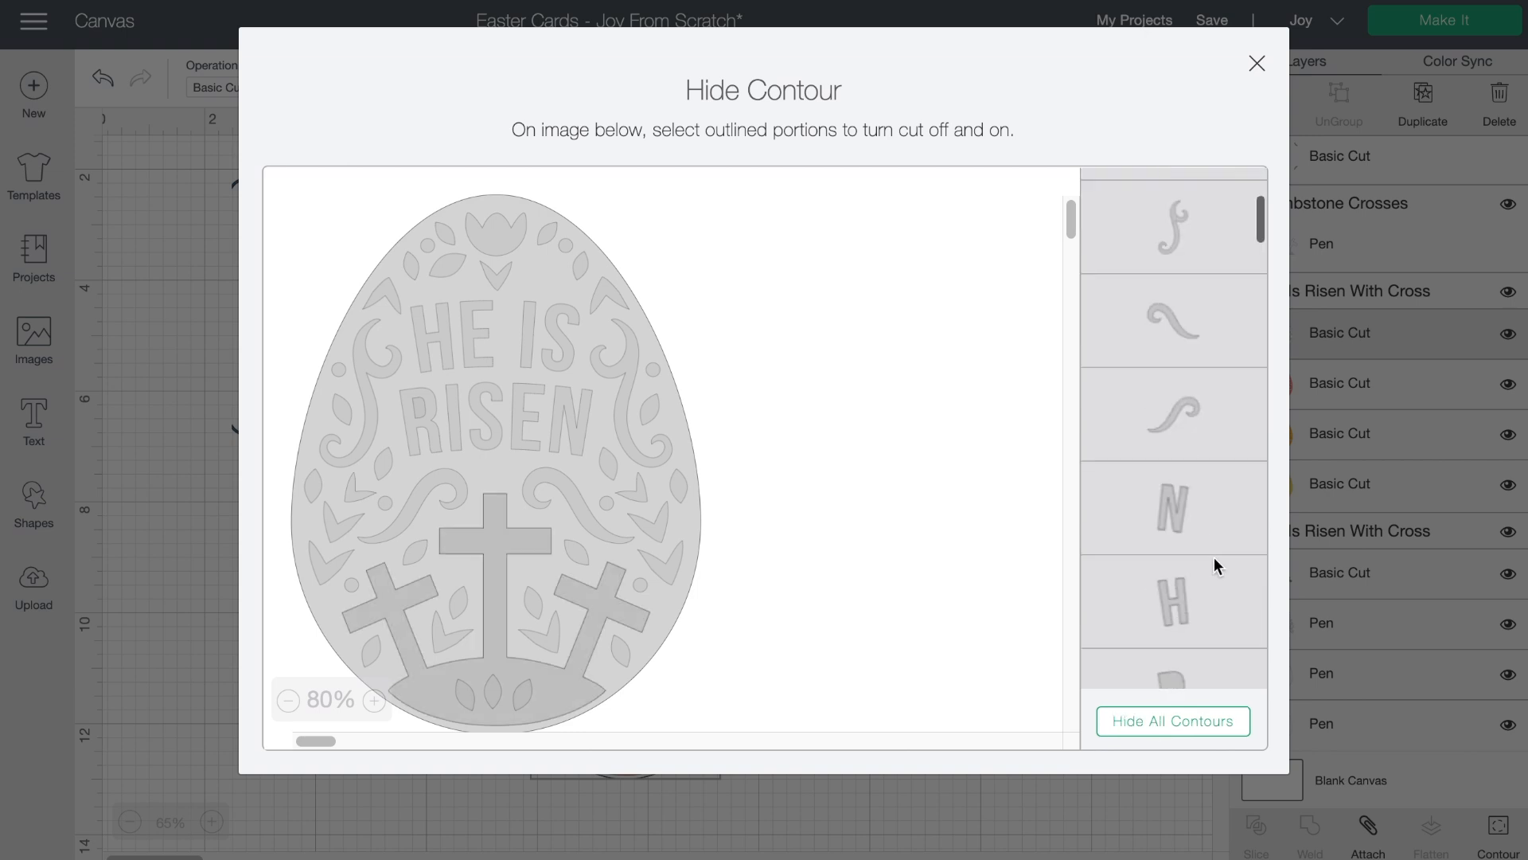
{"action": "left_click", "coordinate": [1210, 286]}
{"action": "left_click", "coordinate": [1206, 360]}
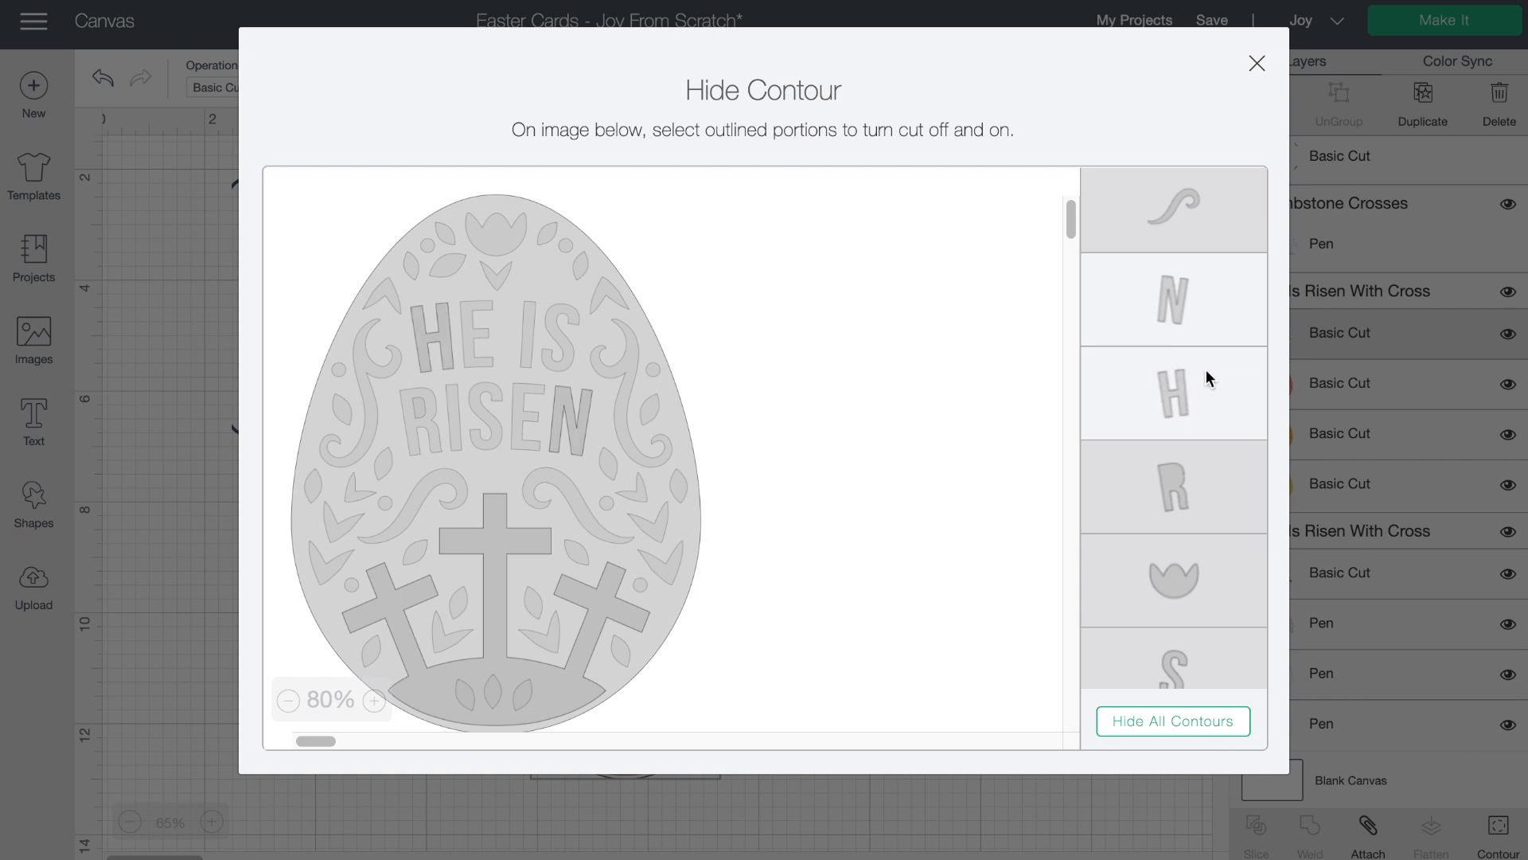
{"action": "left_click", "coordinate": [1190, 485]}
{"action": "left_click", "coordinate": [1196, 589]}
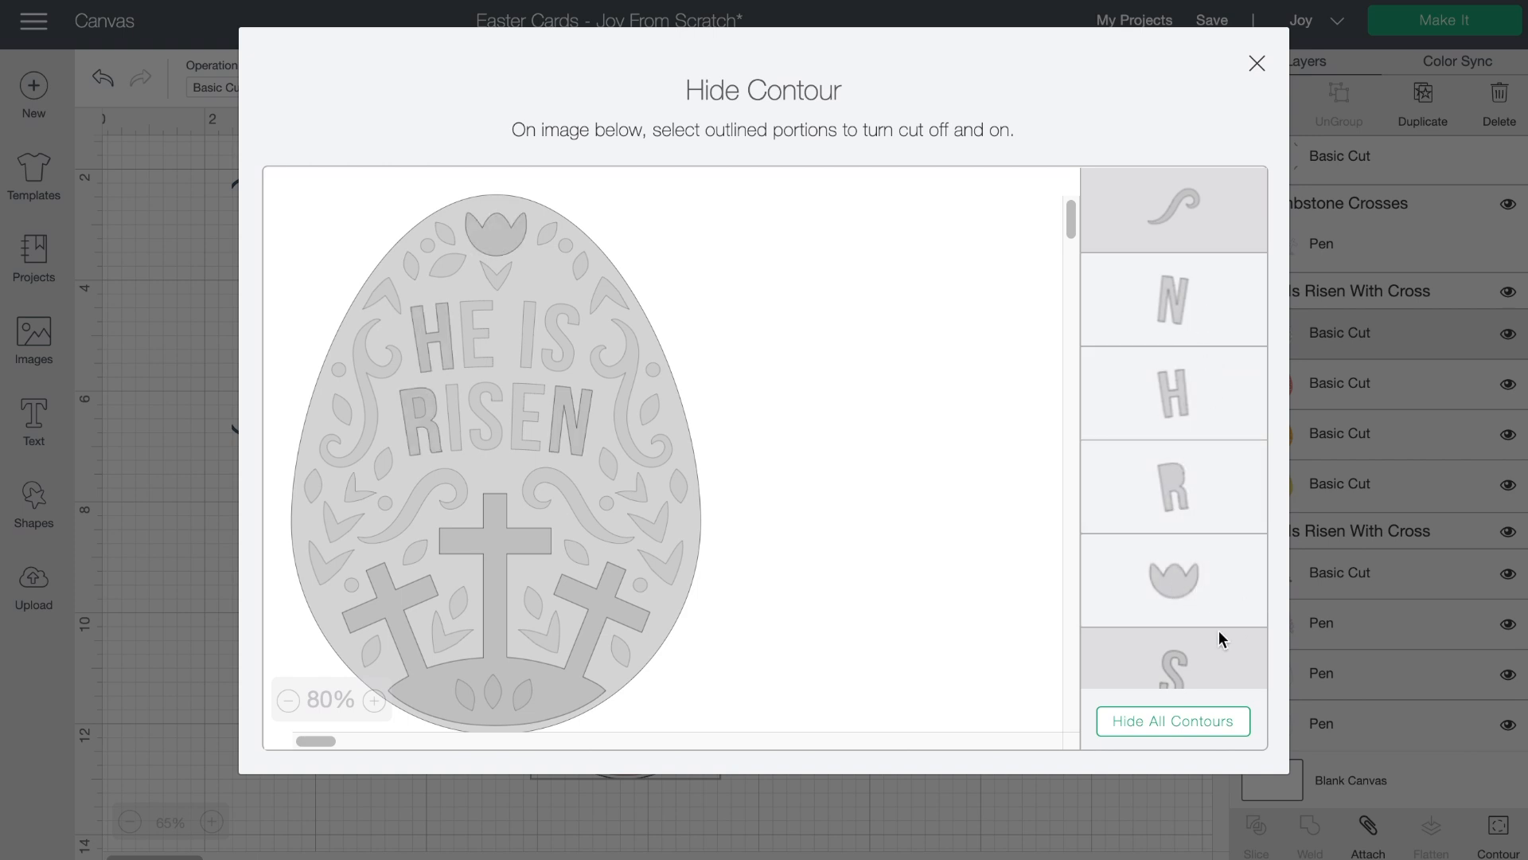
Step: Turn the remaining S, E and I letter contours back on to complete the HE IS RISEN lettering, and return to the canvas
{"action": "scroll", "coordinate": [1220, 631], "scroll_direction": "down", "scroll_amount": 2}
{"action": "left_click", "coordinate": [1210, 567]}
{"action": "left_click", "coordinate": [1207, 656]}
{"action": "scroll", "coordinate": [1207, 655], "scroll_direction": "down", "scroll_amount": 5}
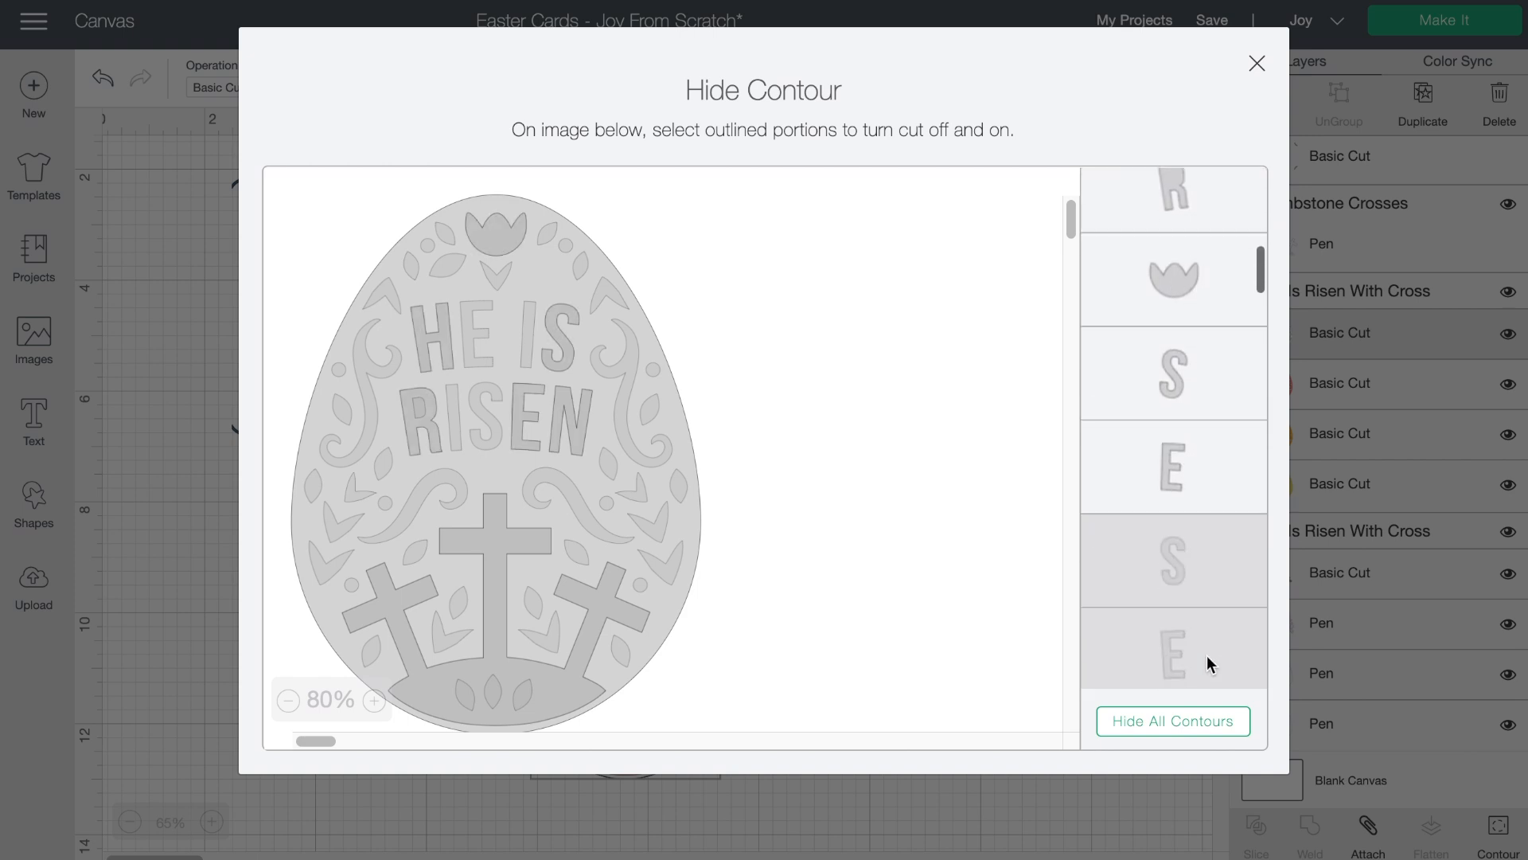
{"action": "left_click", "coordinate": [1210, 479]}
{"action": "left_click", "coordinate": [1210, 580]}
{"action": "scroll", "coordinate": [1210, 581], "scroll_direction": "down", "scroll_amount": 3}
{"action": "scroll", "coordinate": [1210, 585], "scroll_direction": "down", "scroll_amount": 10}
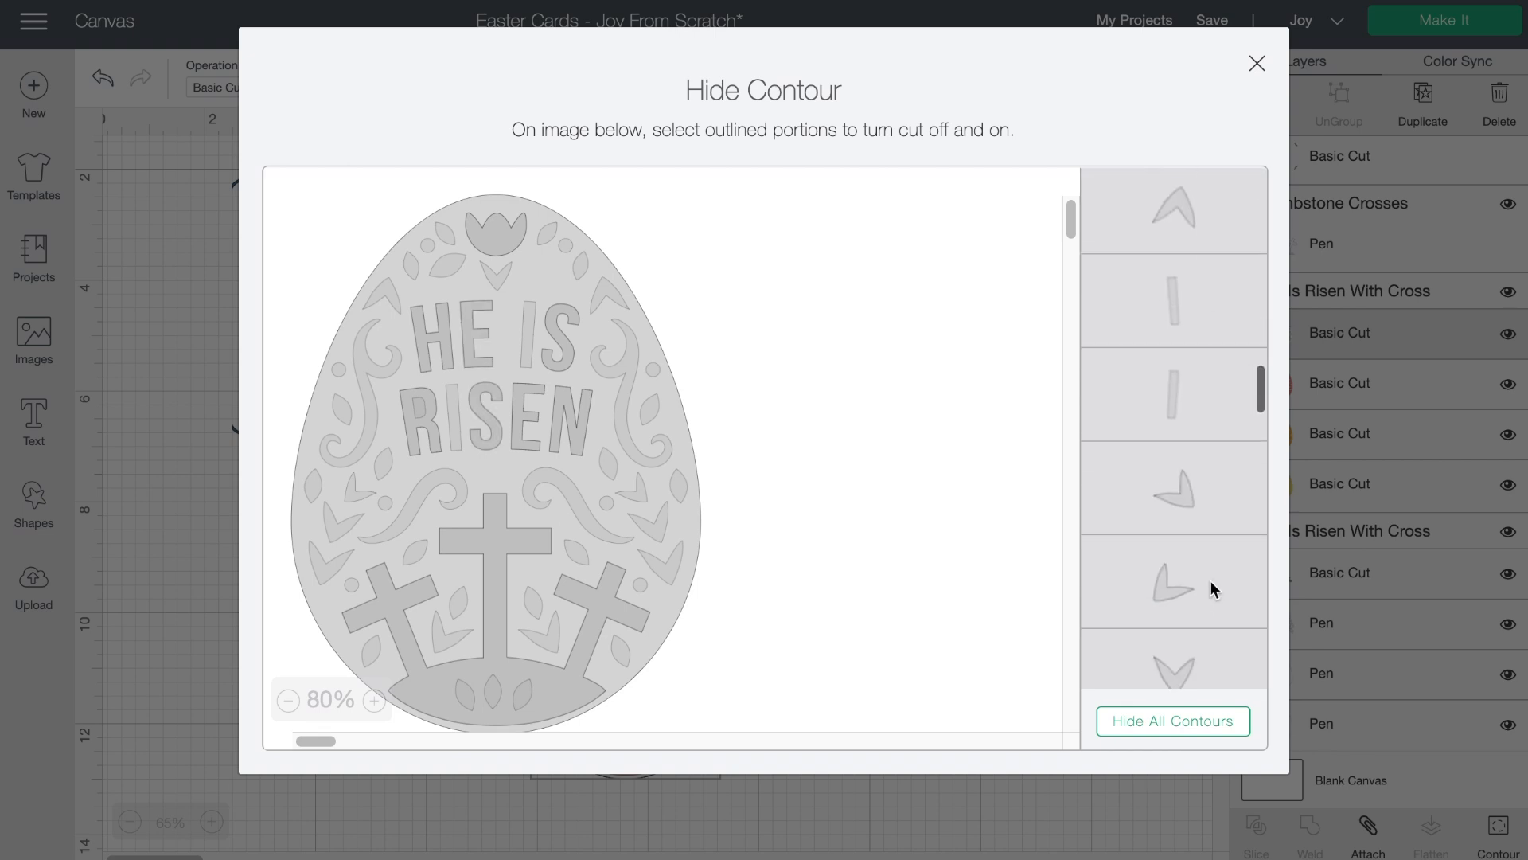
{"action": "left_click", "coordinate": [1228, 295]}
{"action": "left_click", "coordinate": [1209, 413]}
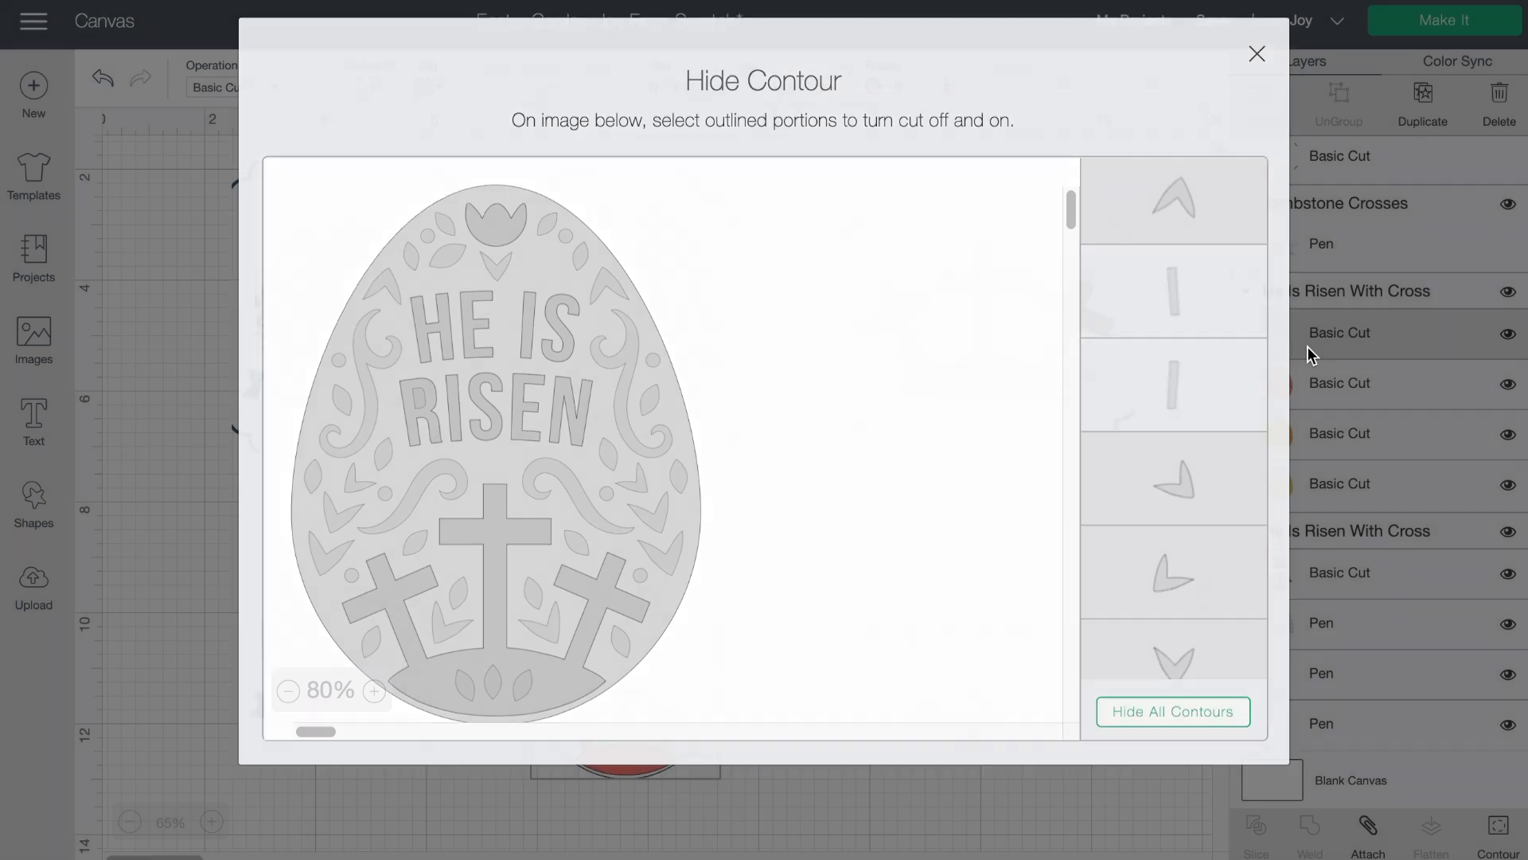
{"action": "left_click", "coordinate": [1307, 347]}
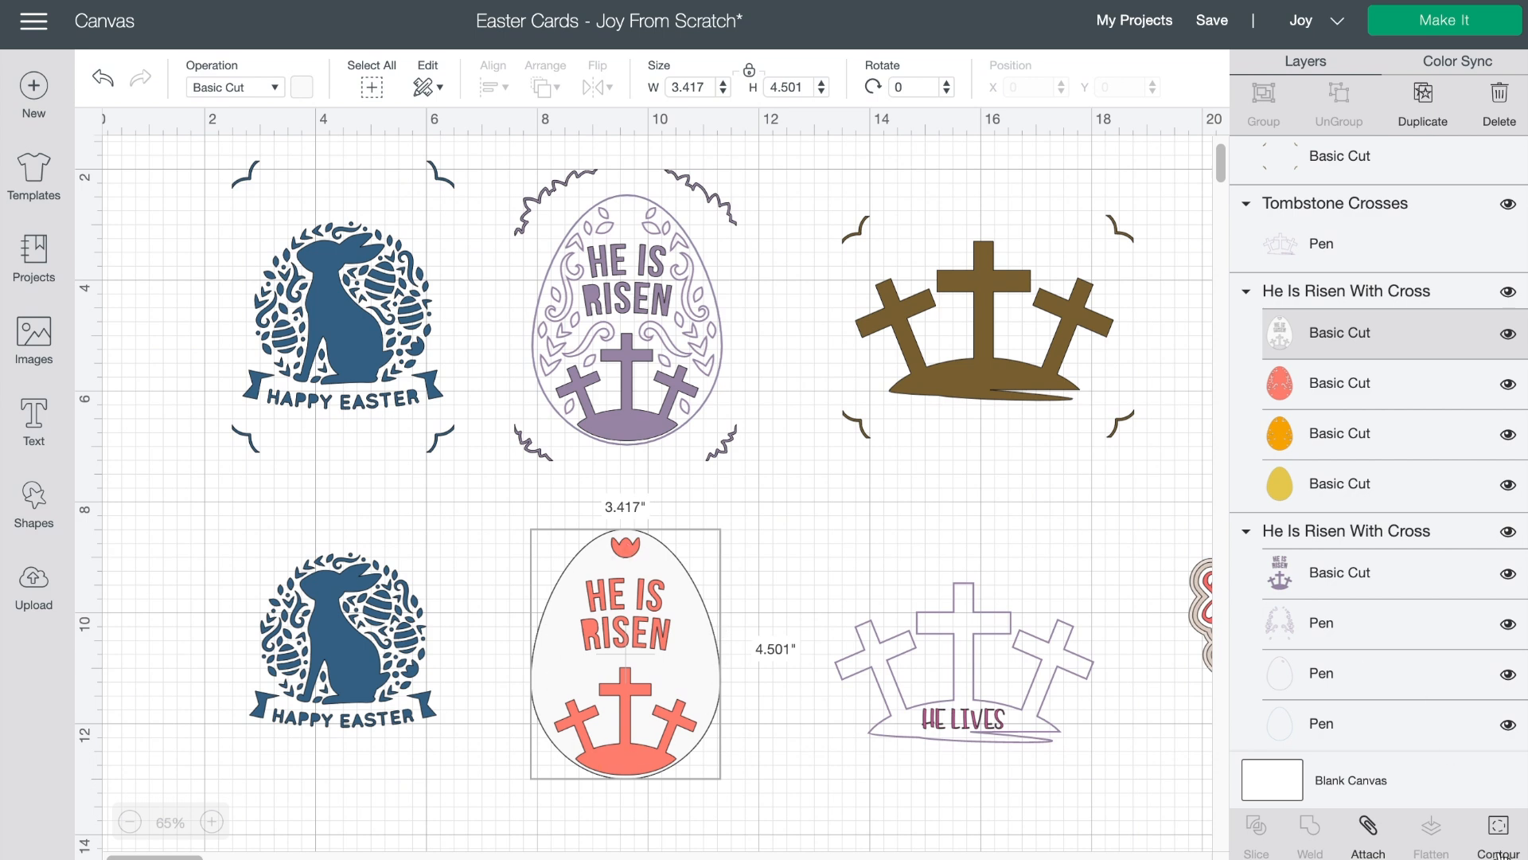
Step: Hide the egg outline contour of the lower egg's white lettering and crosses layer
{"action": "left_click", "coordinate": [1500, 832]}
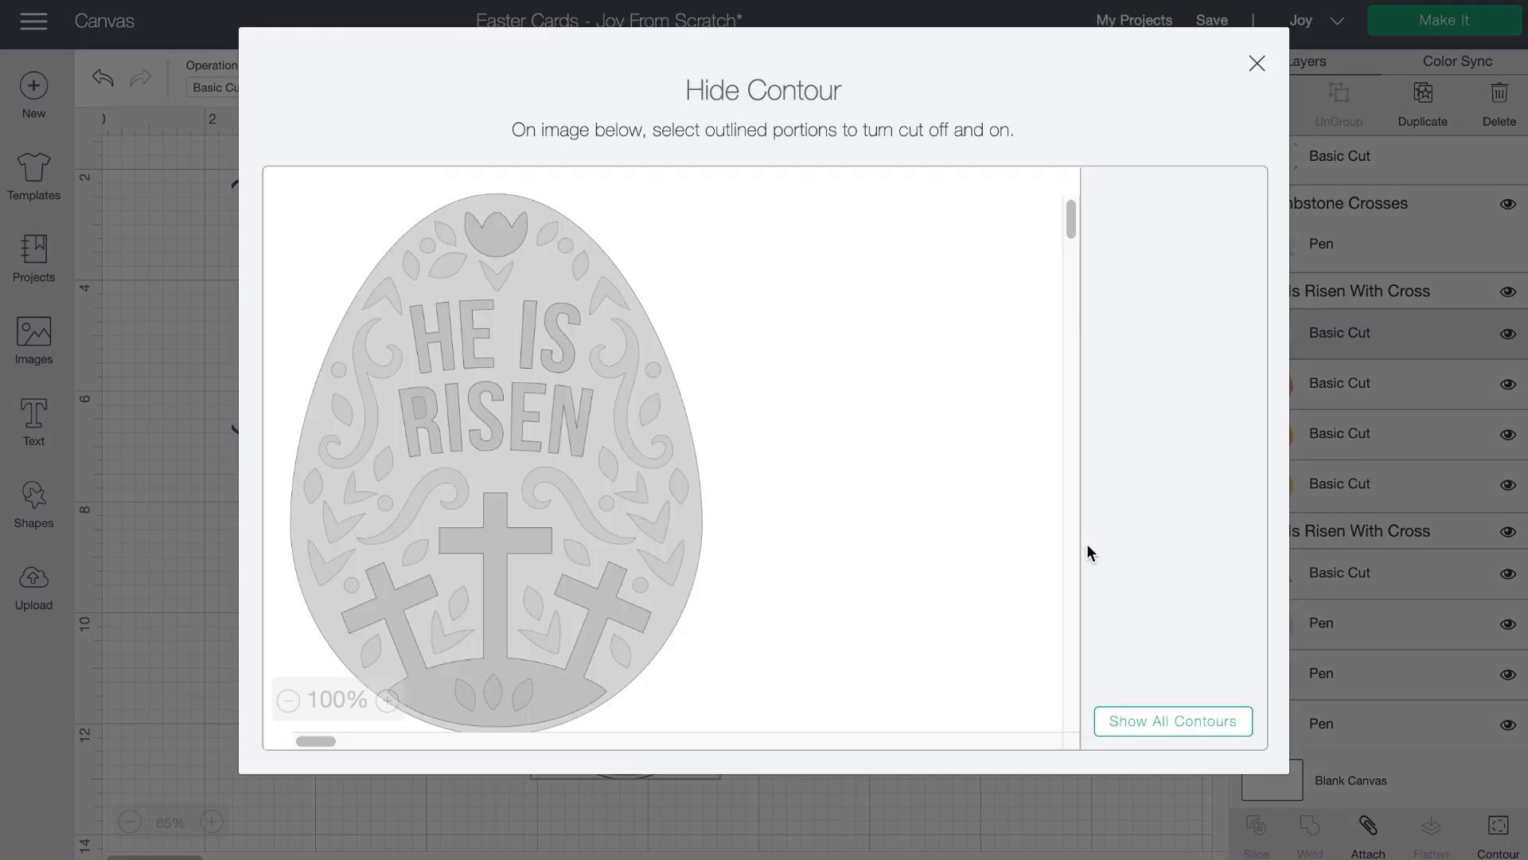
{"action": "left_click", "coordinate": [1176, 228]}
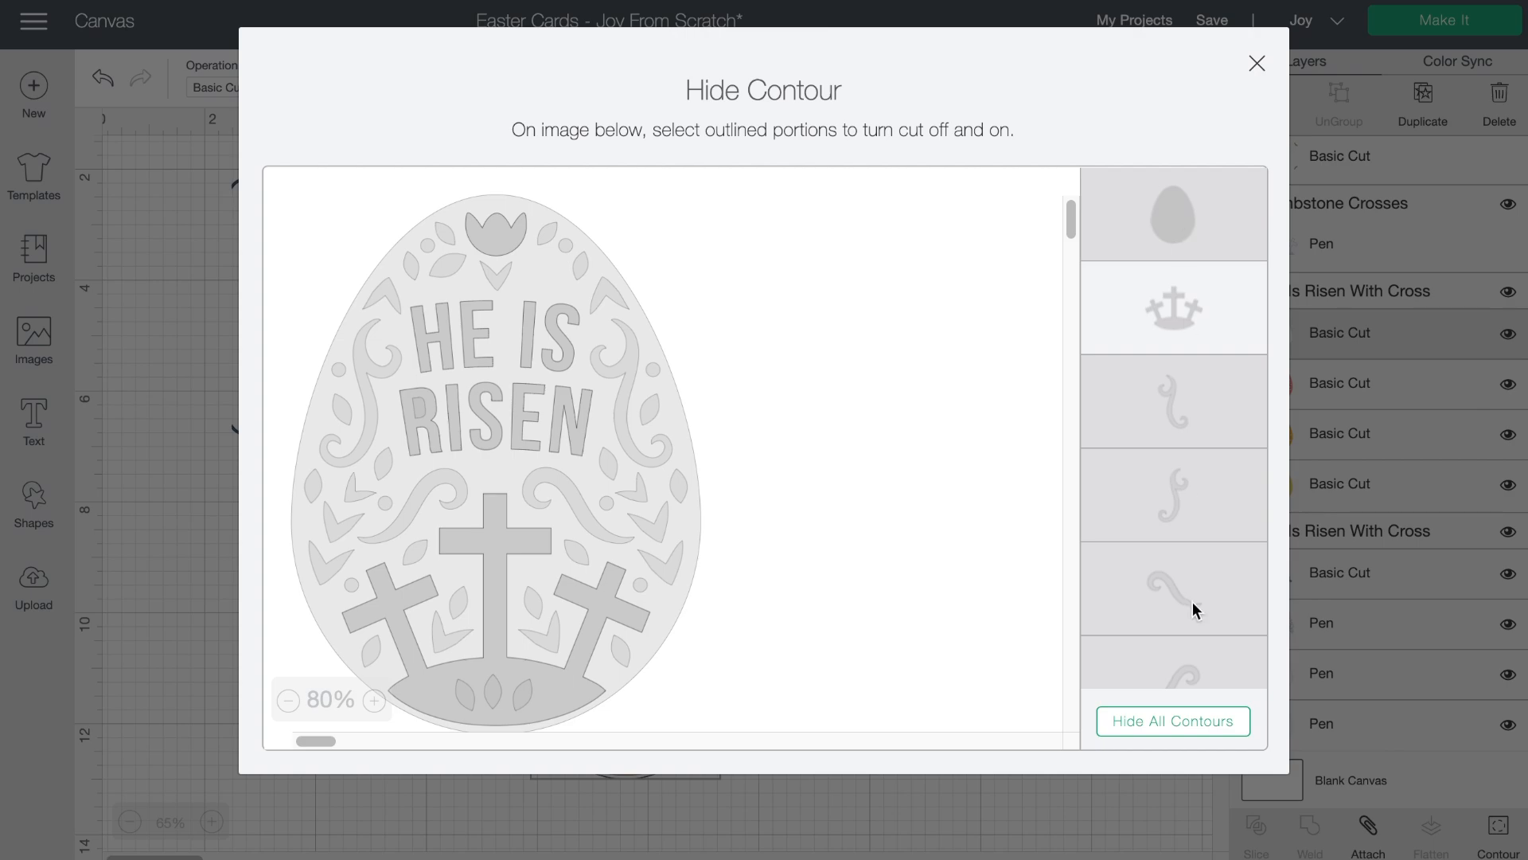
{"action": "left_click", "coordinate": [1361, 508]}
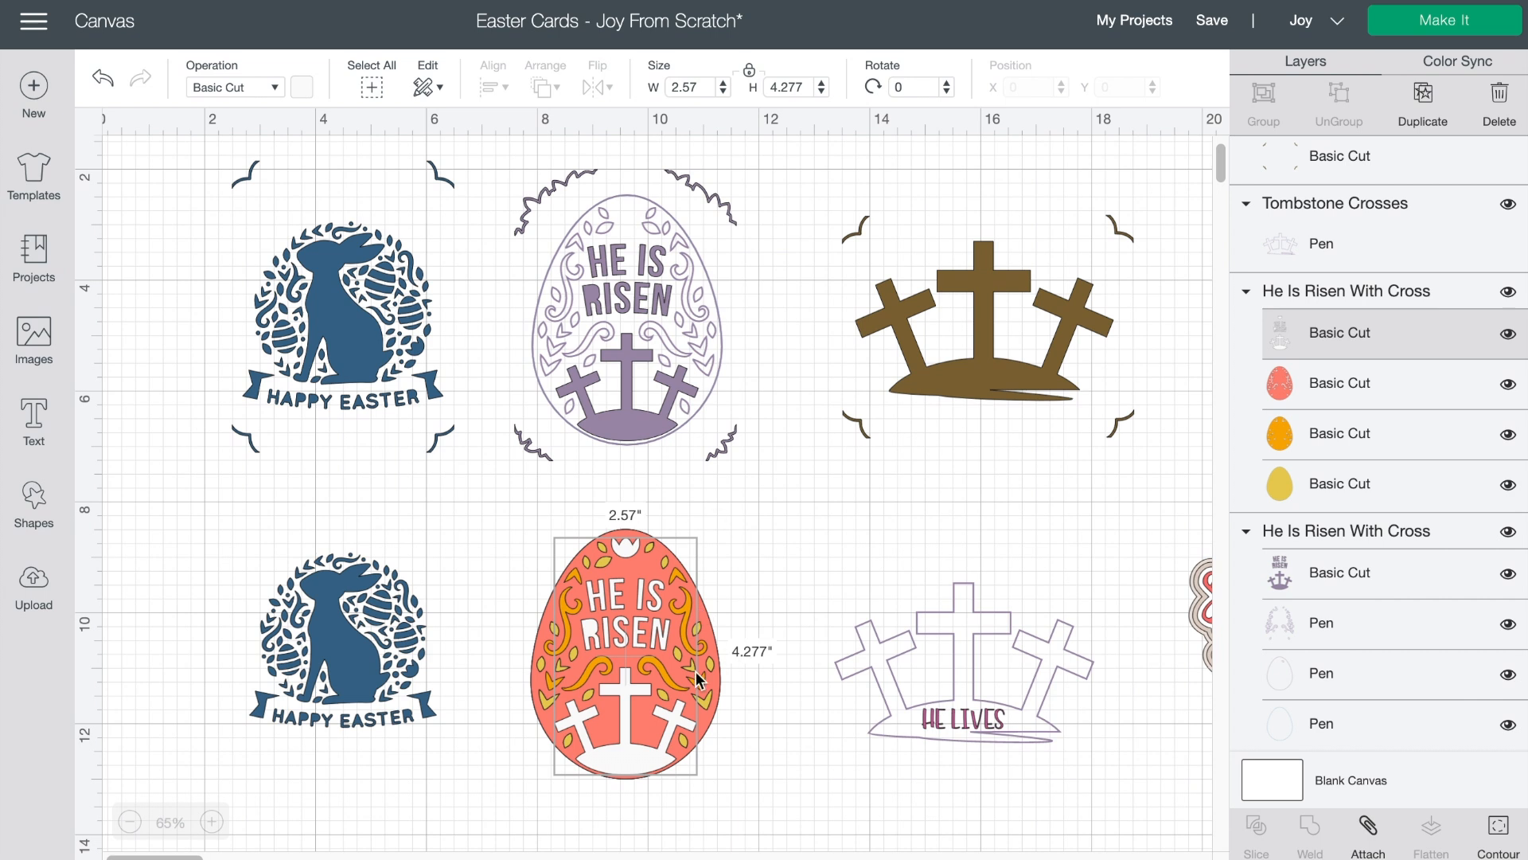
Step: Hide the egg outline contour of the lower egg's coral layer, keeping its swirls and leaves
{"action": "left_click", "coordinate": [1337, 388]}
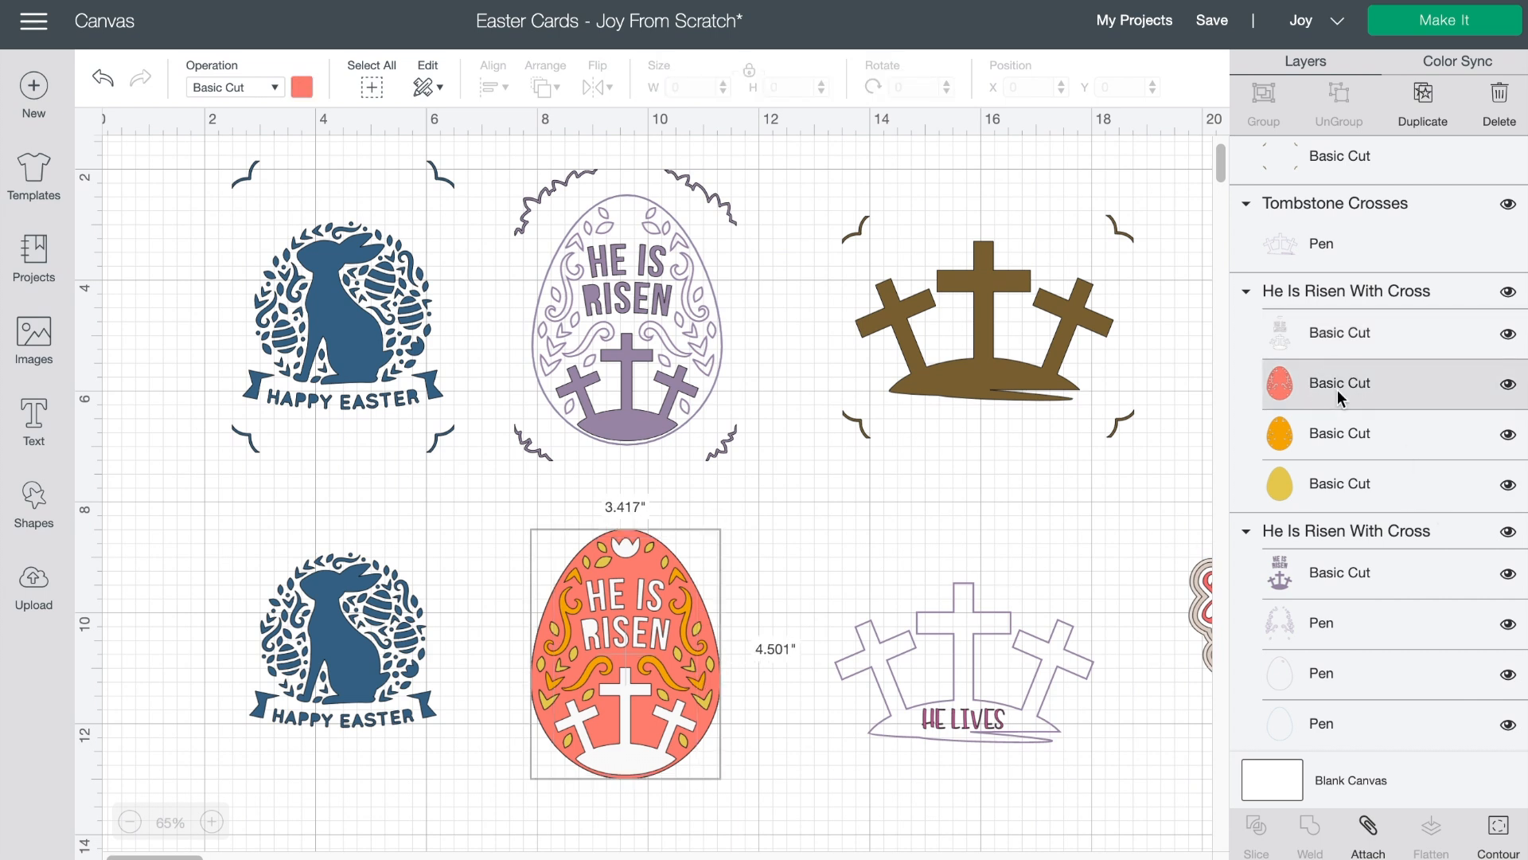
{"action": "left_click", "coordinate": [1499, 836]}
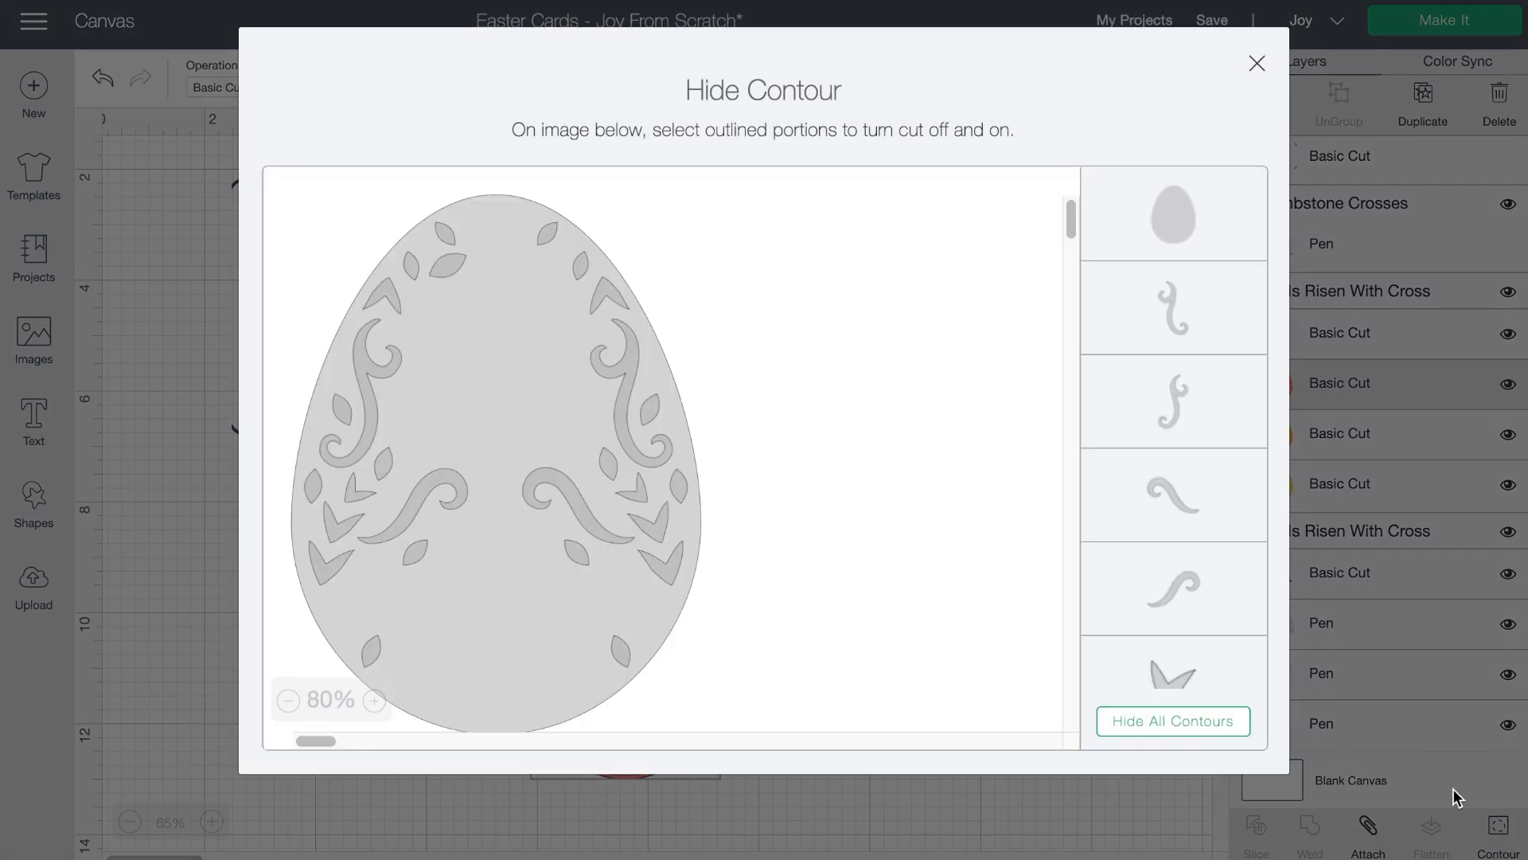
{"action": "left_click", "coordinate": [1159, 232]}
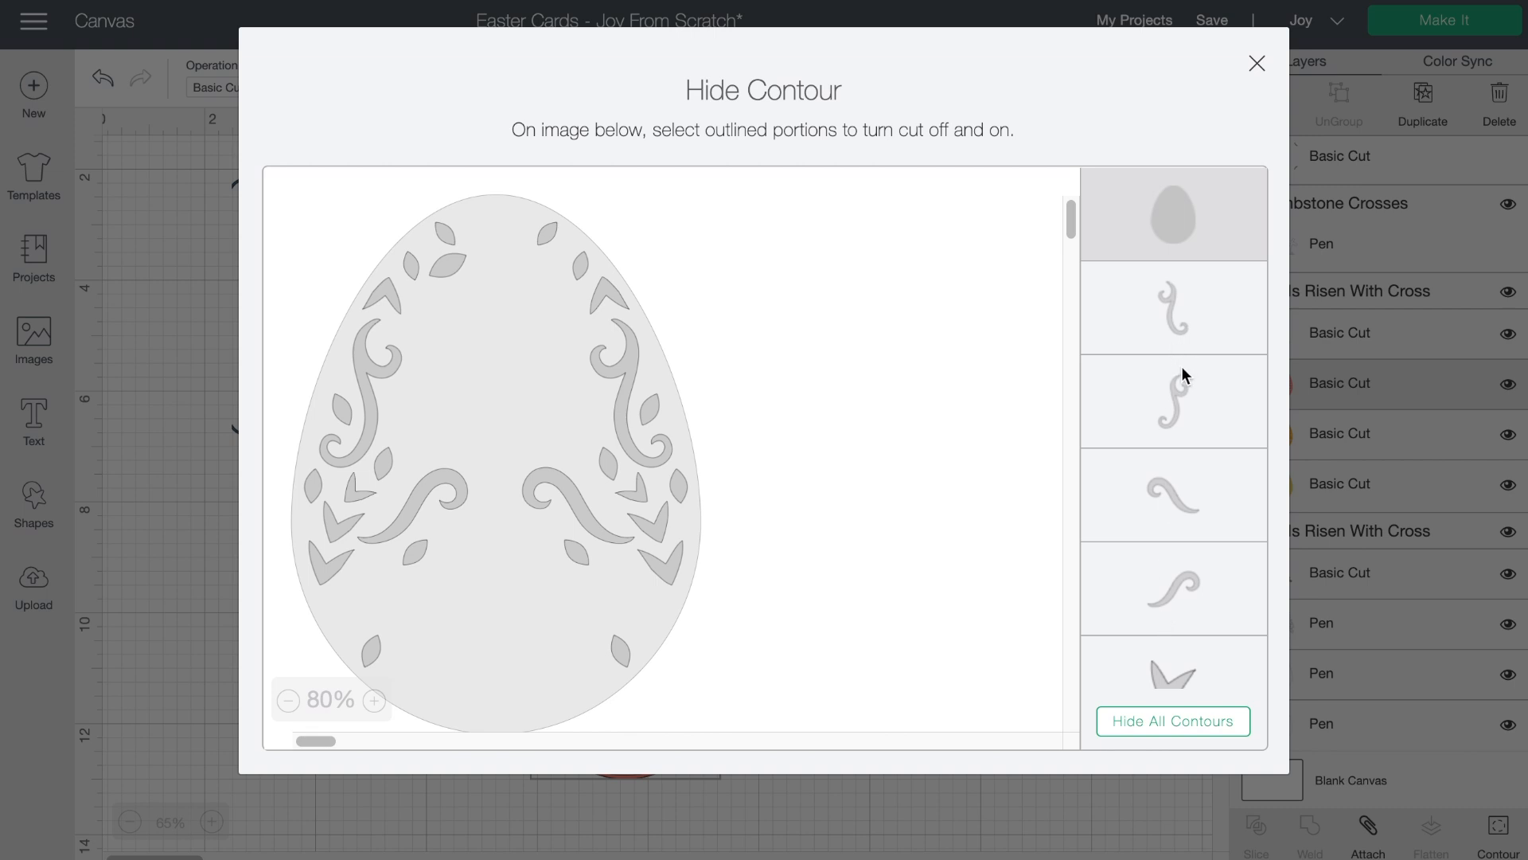
{"action": "left_click", "coordinate": [1367, 388]}
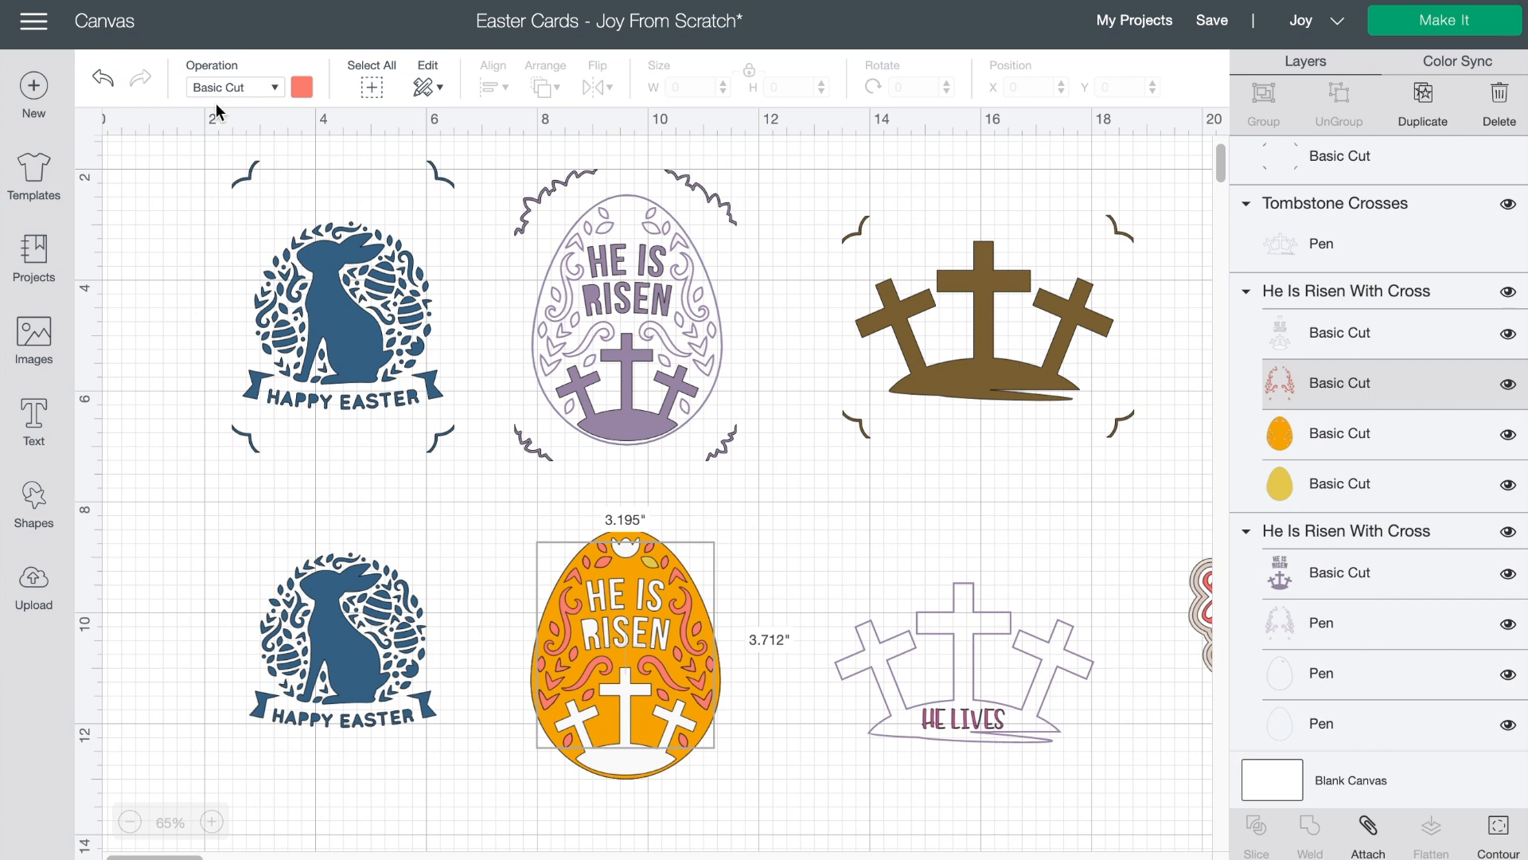
Step: Change the lower egg's swirls and leaves layer to a Pen operation using the Marker (1mm) in Violet (metallic)
{"action": "left_click", "coordinate": [236, 99]}
{"action": "left_click", "coordinate": [214, 227]}
{"action": "left_click", "coordinate": [302, 87]}
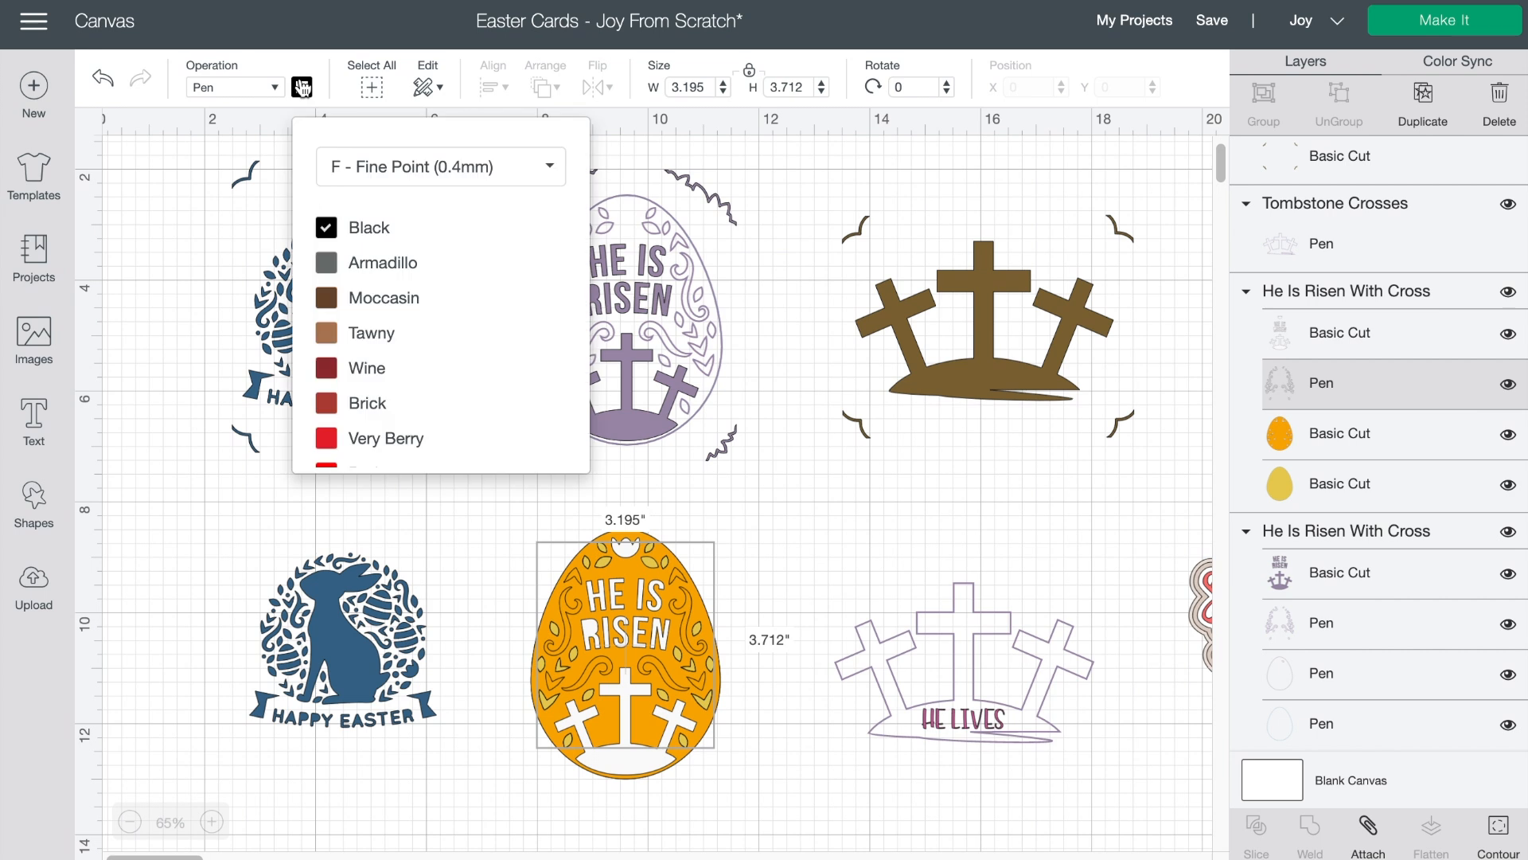
{"action": "left_click", "coordinate": [409, 167]}
{"action": "left_click", "coordinate": [402, 332]}
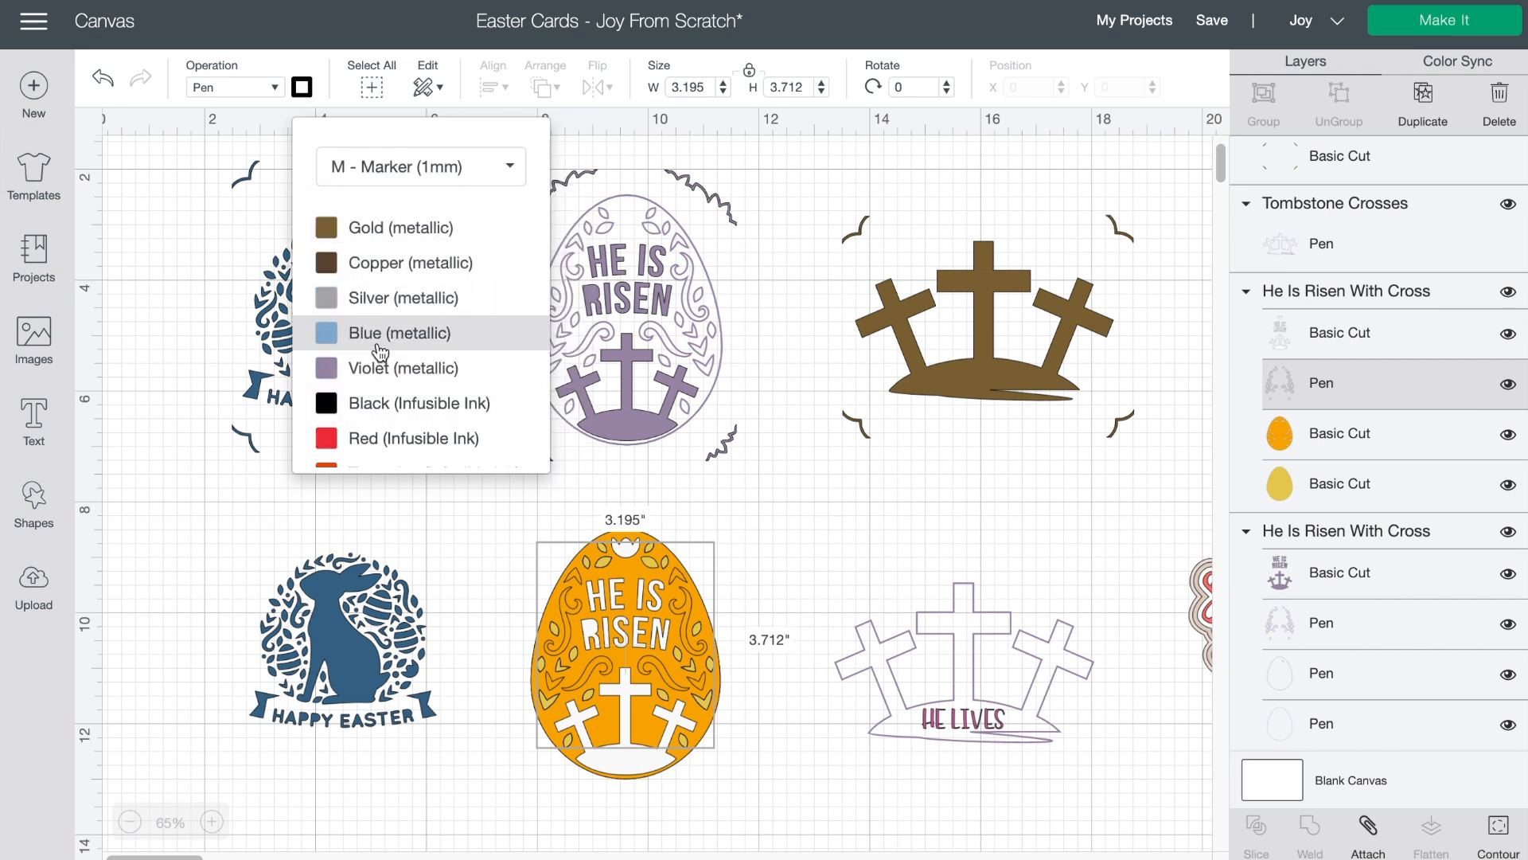
{"action": "left_click", "coordinate": [378, 371]}
{"action": "left_click", "coordinate": [829, 547]}
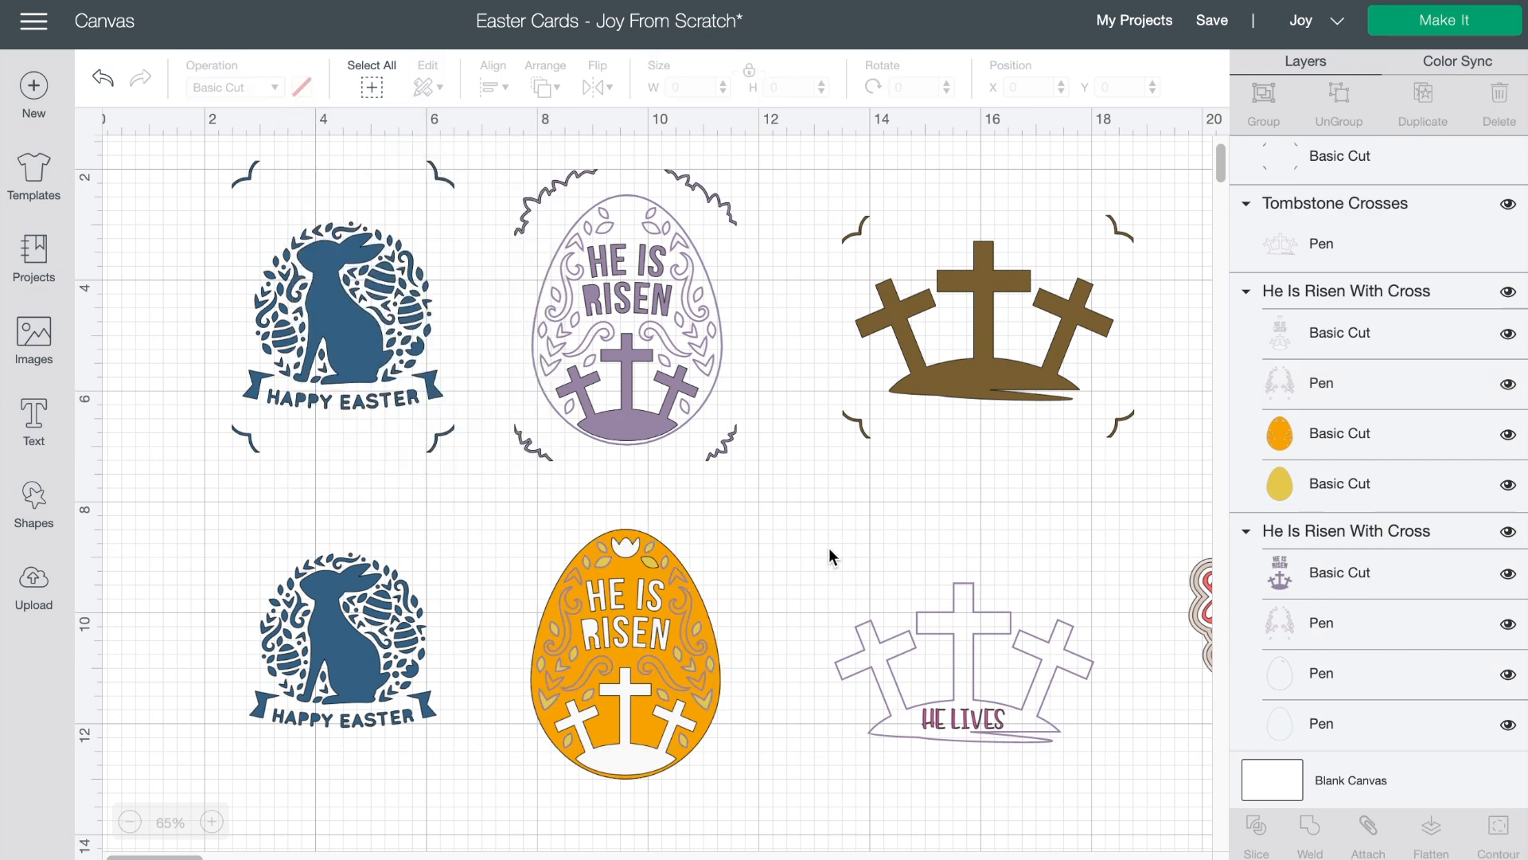
Step: Inspect the contours of the lower egg's orange layer without changing any of them
{"action": "left_click", "coordinate": [1393, 437]}
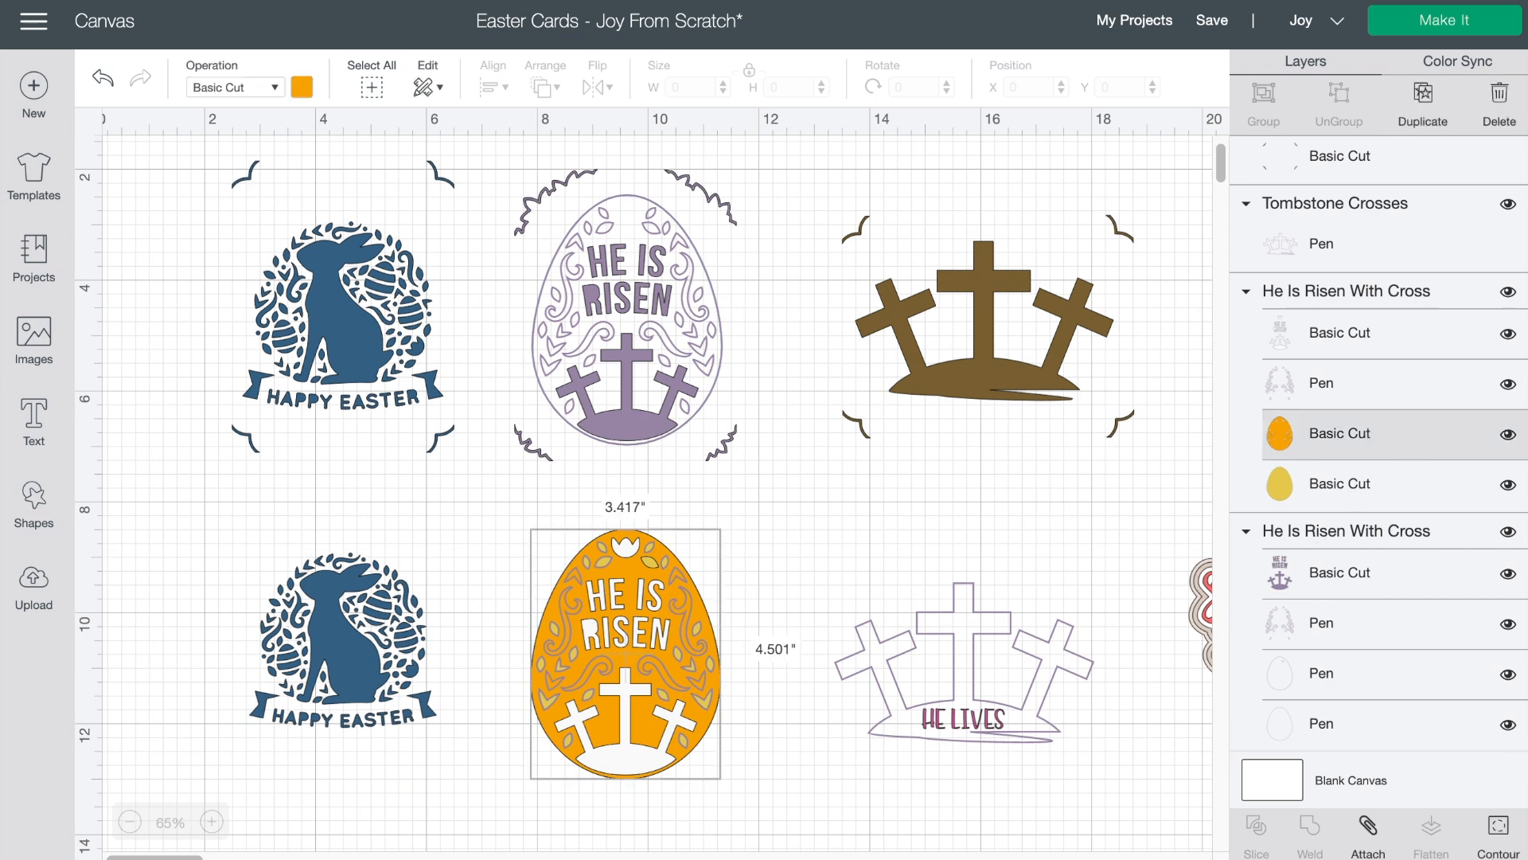
{"action": "left_click", "coordinate": [1500, 838]}
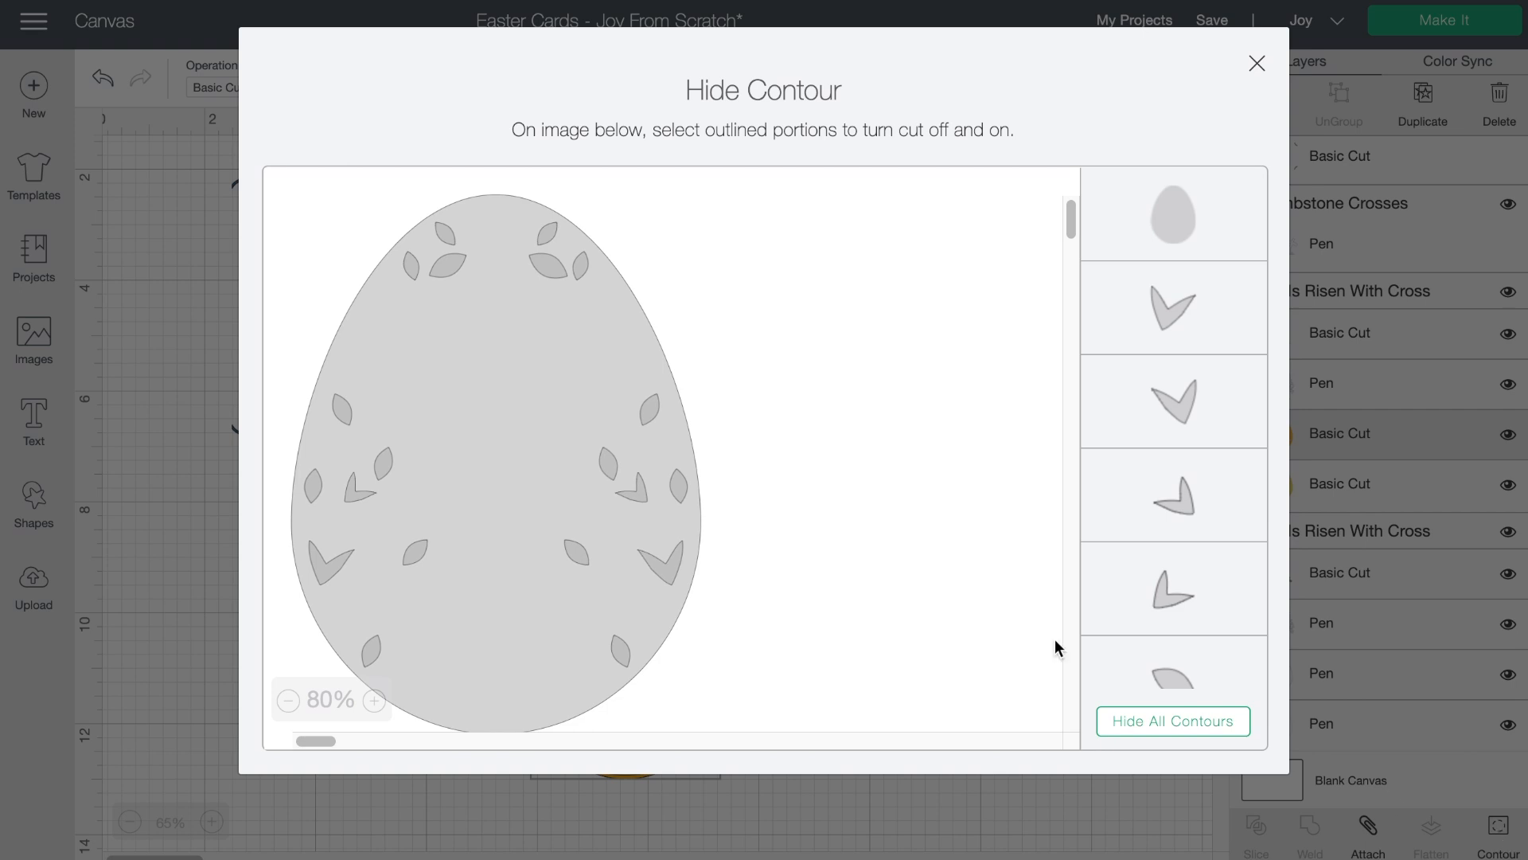
{"action": "left_click", "coordinate": [1257, 63]}
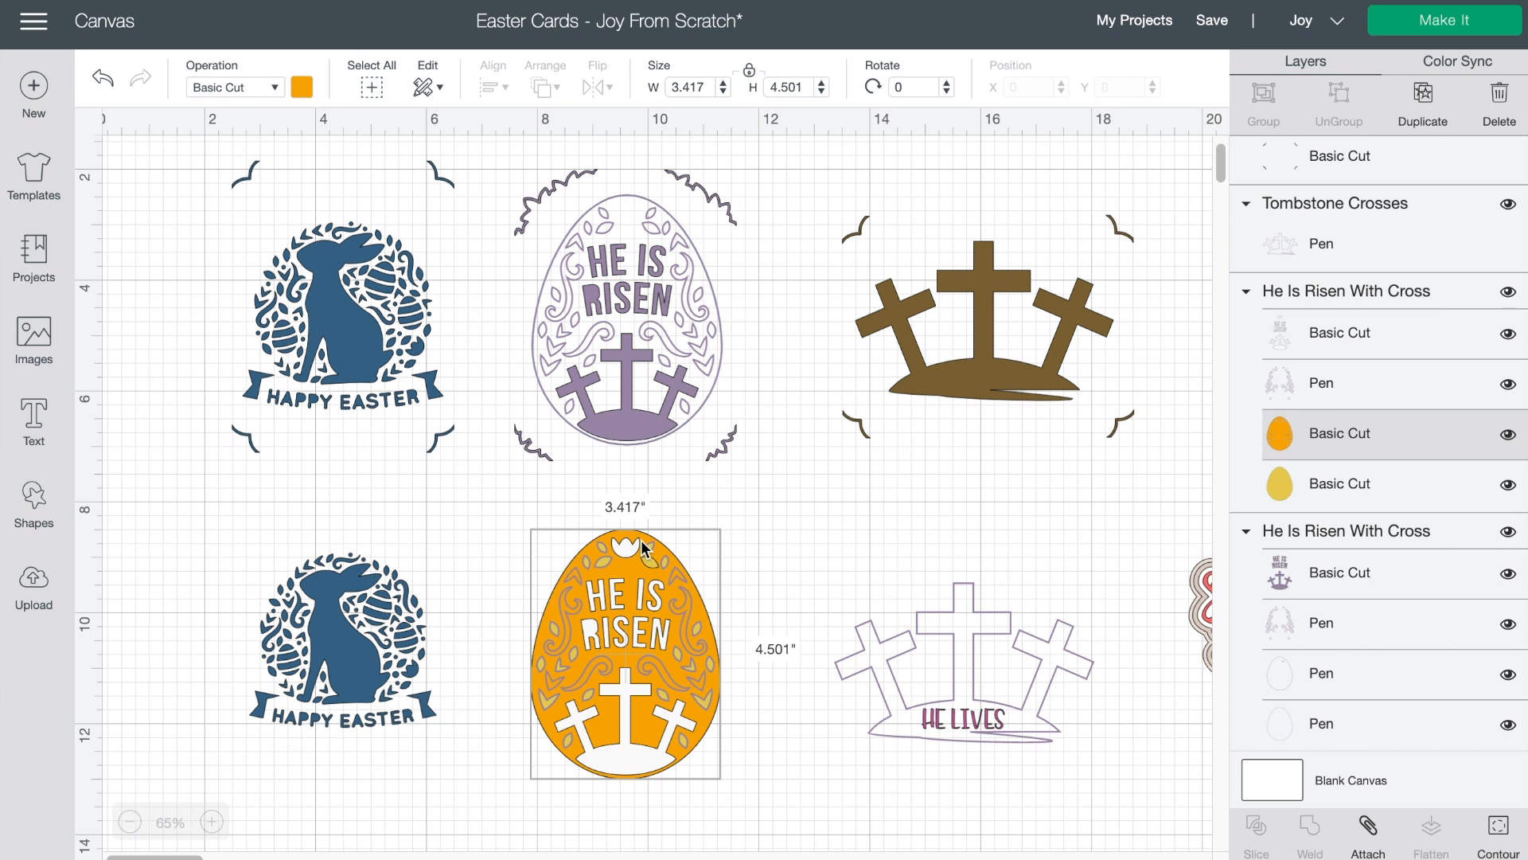
{"action": "left_click", "coordinate": [804, 477]}
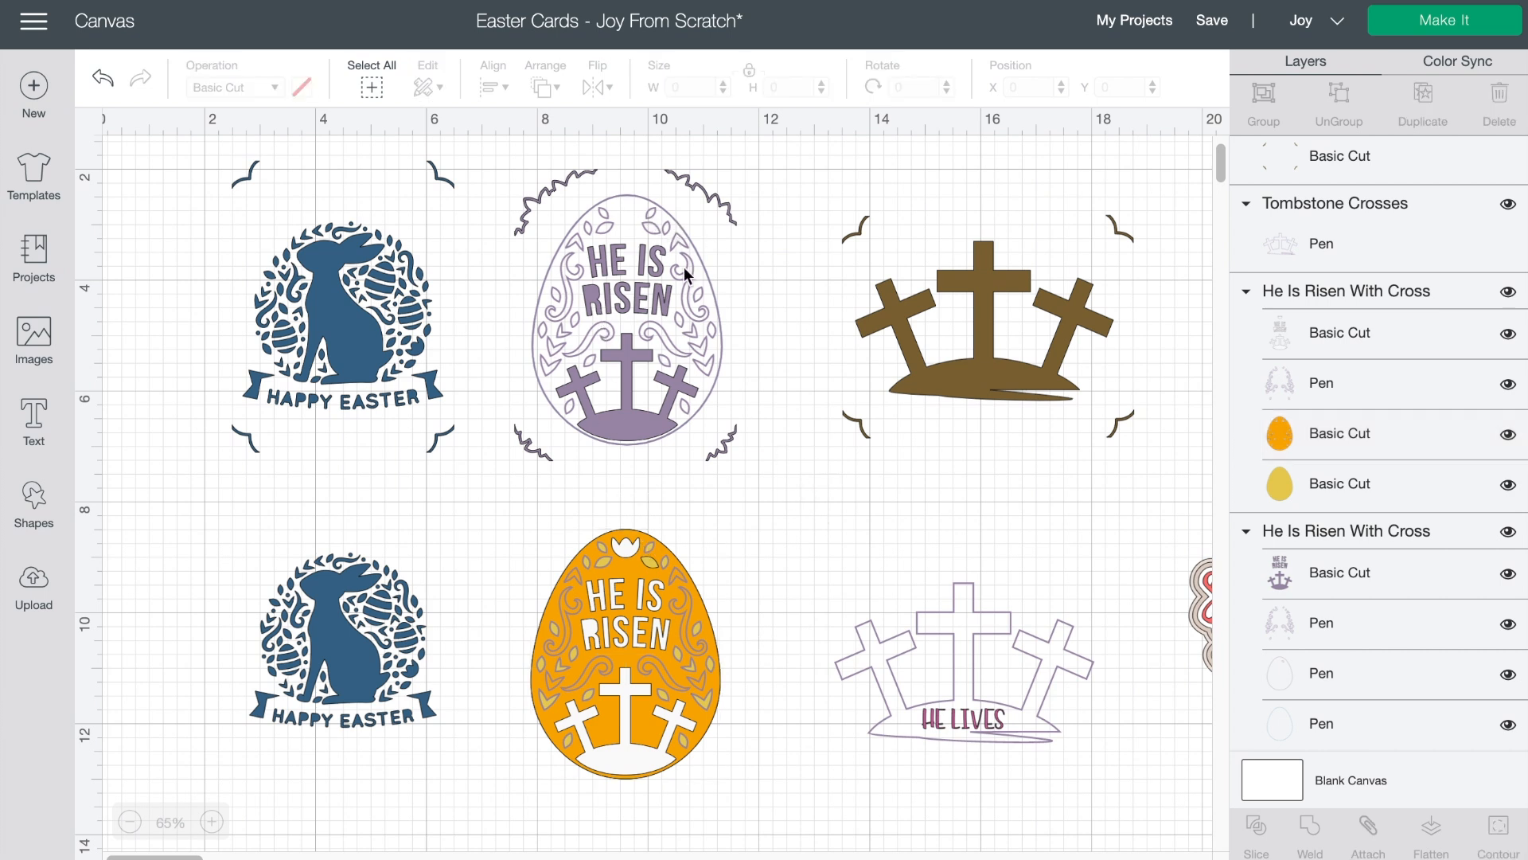
Step: Turn the tulip contour back on in the purple cut layer of the upper He Is Risen egg
{"action": "left_click", "coordinate": [620, 263]}
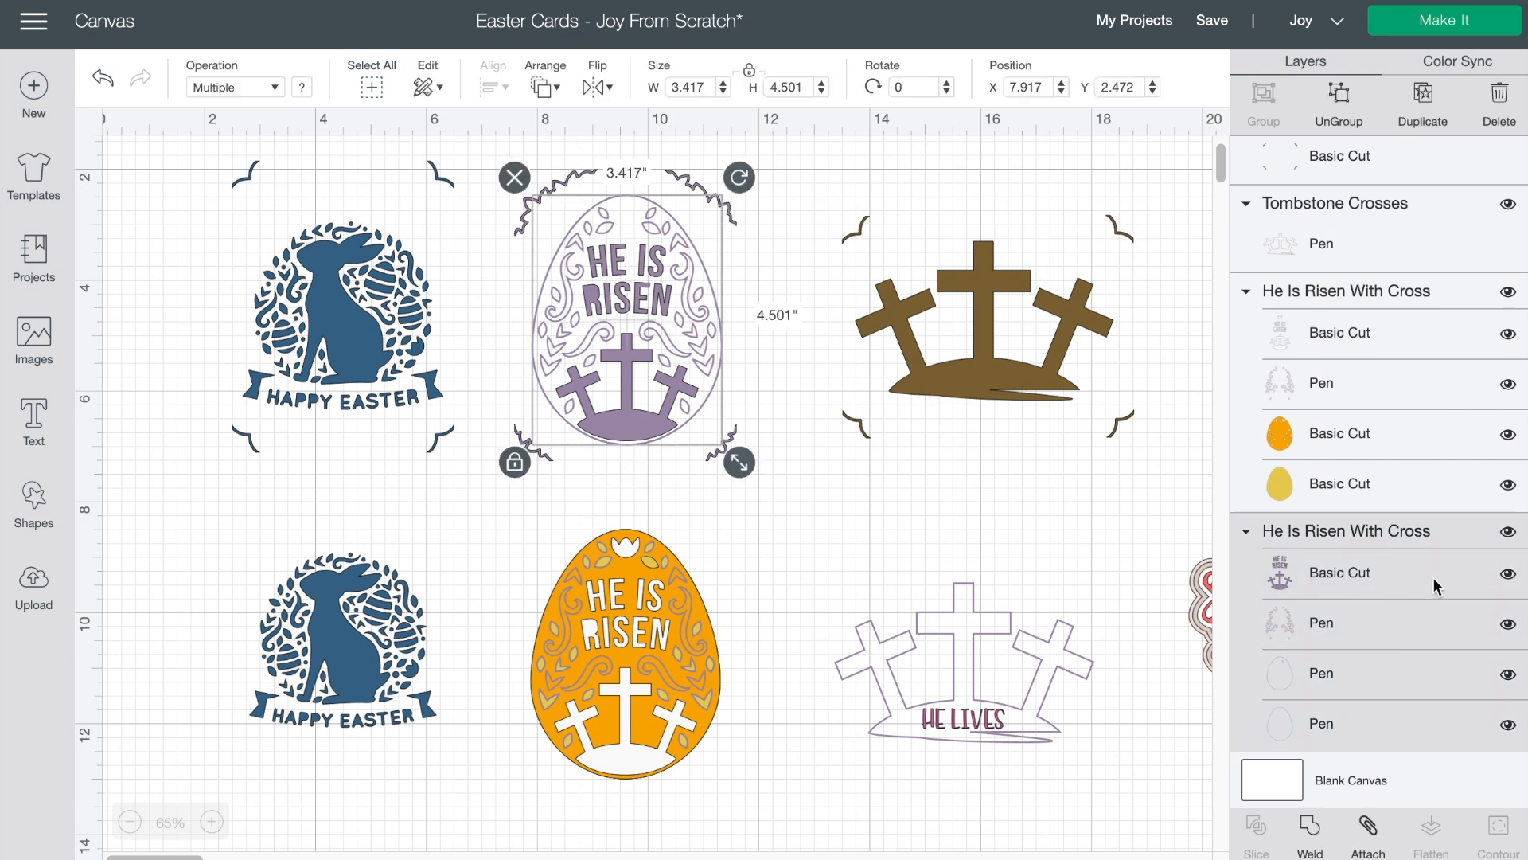
{"action": "left_click", "coordinate": [1396, 583]}
{"action": "left_click", "coordinate": [1499, 836]}
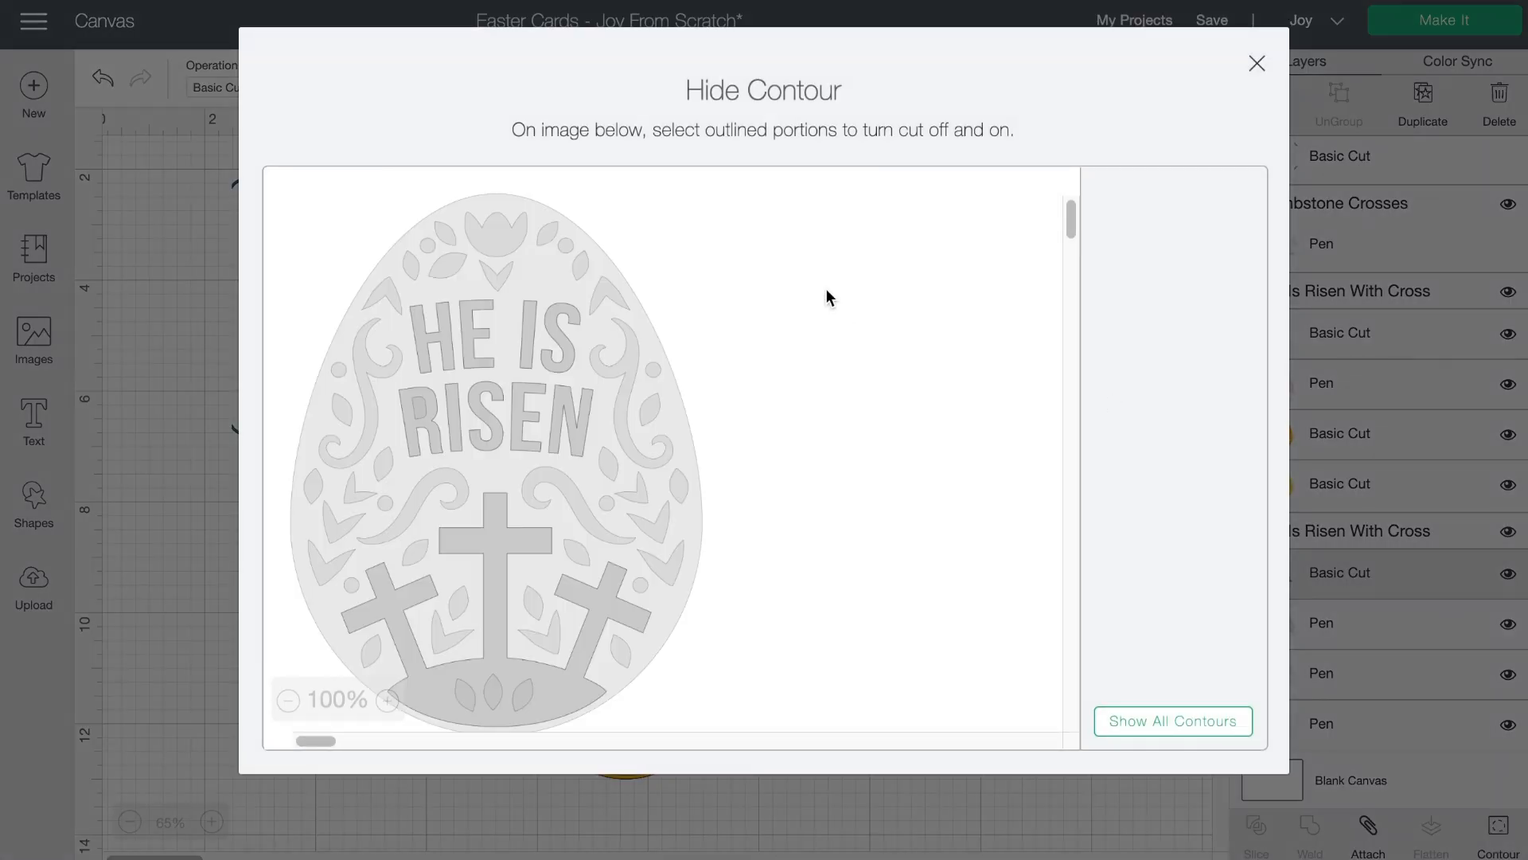
{"action": "left_click", "coordinate": [1335, 232]}
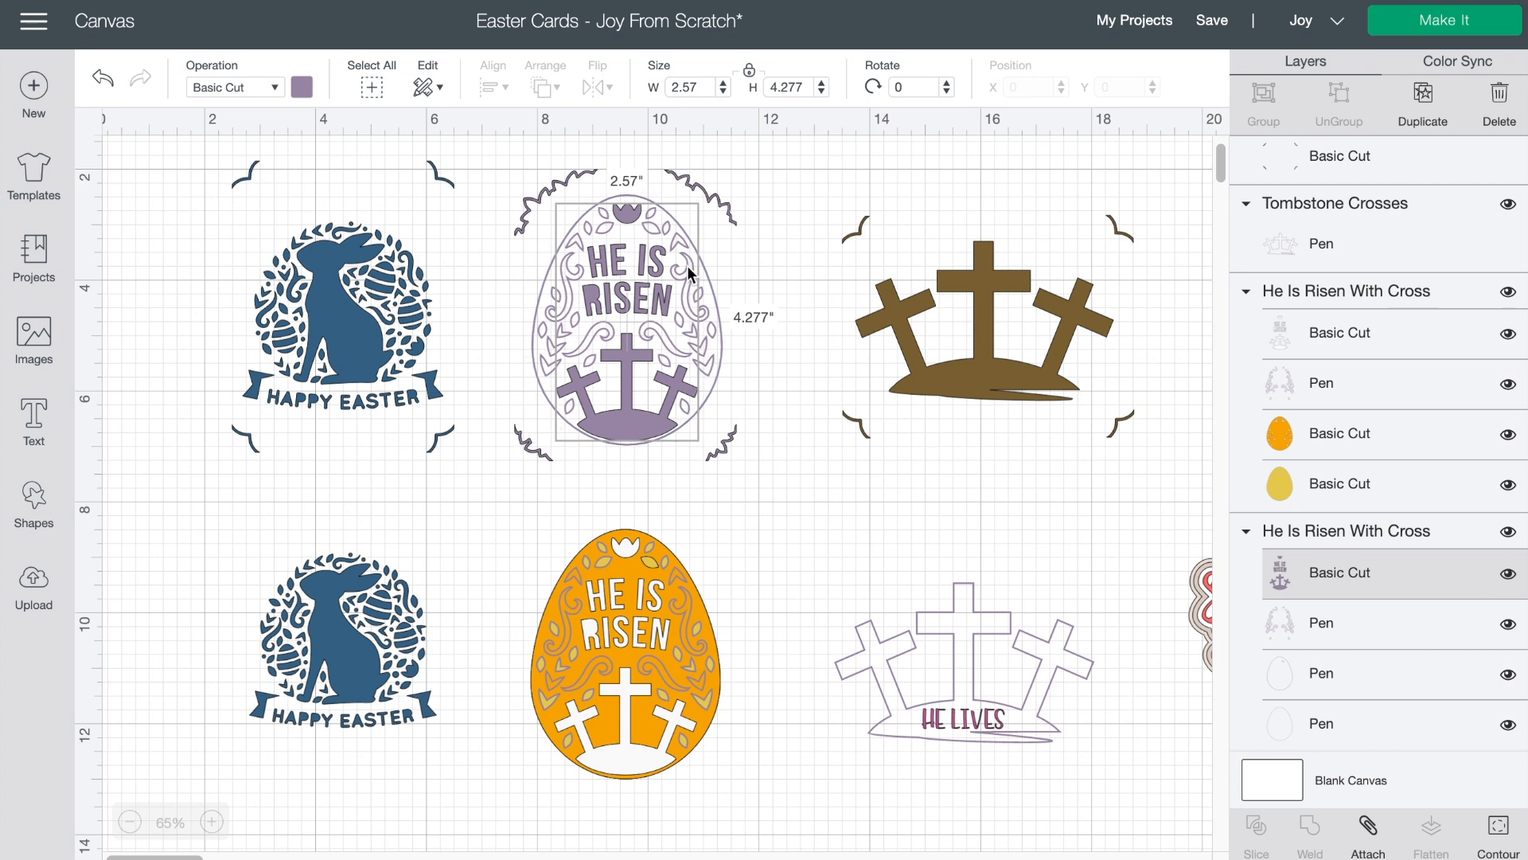
Step: Examine the He Lives text and the pen-outlined crosses of the lower tombstone design without changing them
{"action": "left_click", "coordinate": [611, 199], "text": "shift"}
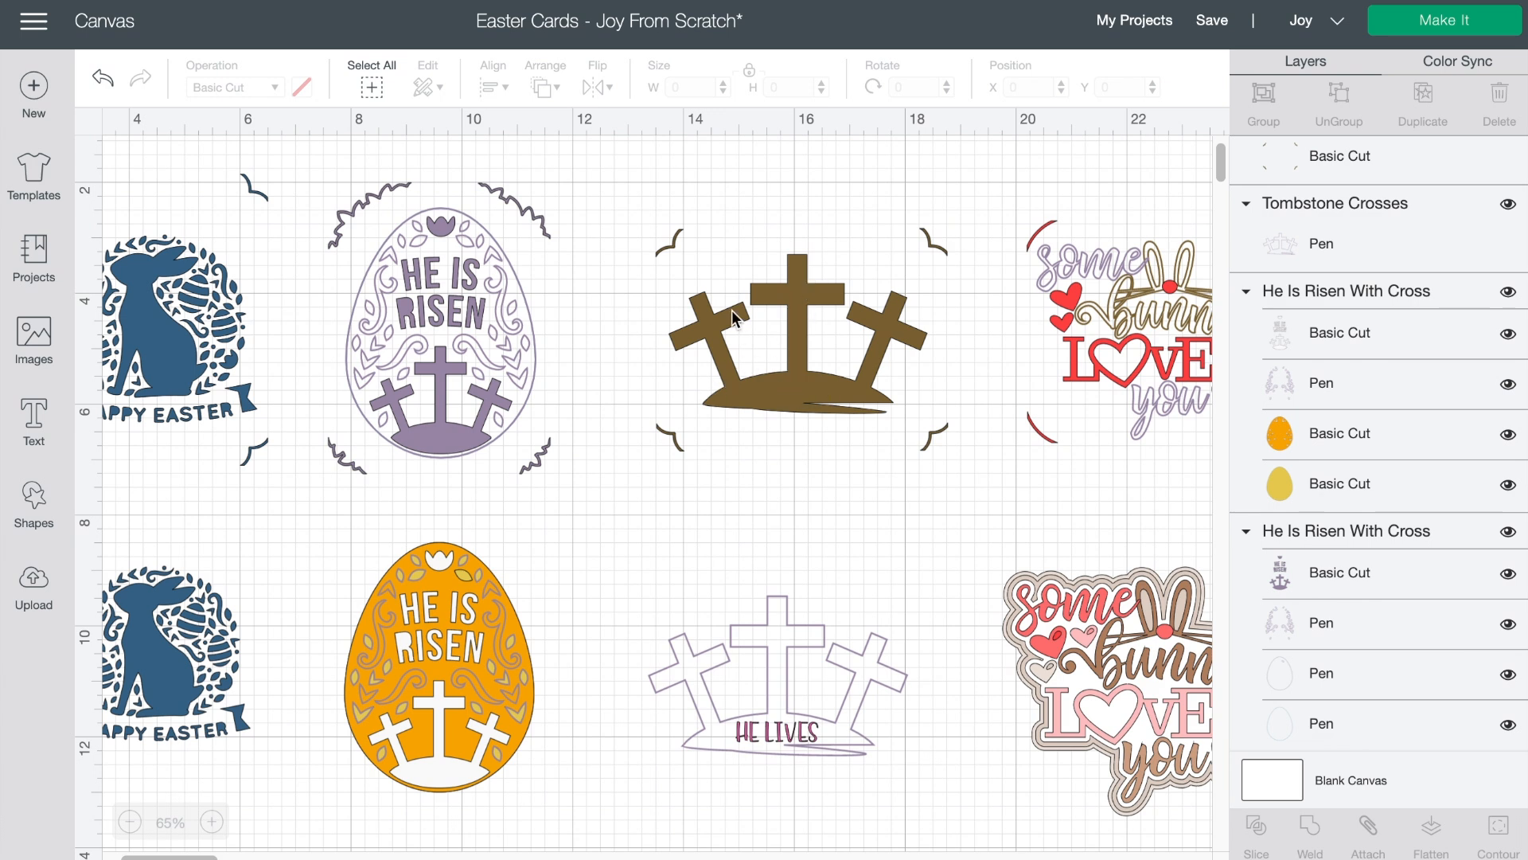
{"action": "left_click", "coordinate": [775, 729]}
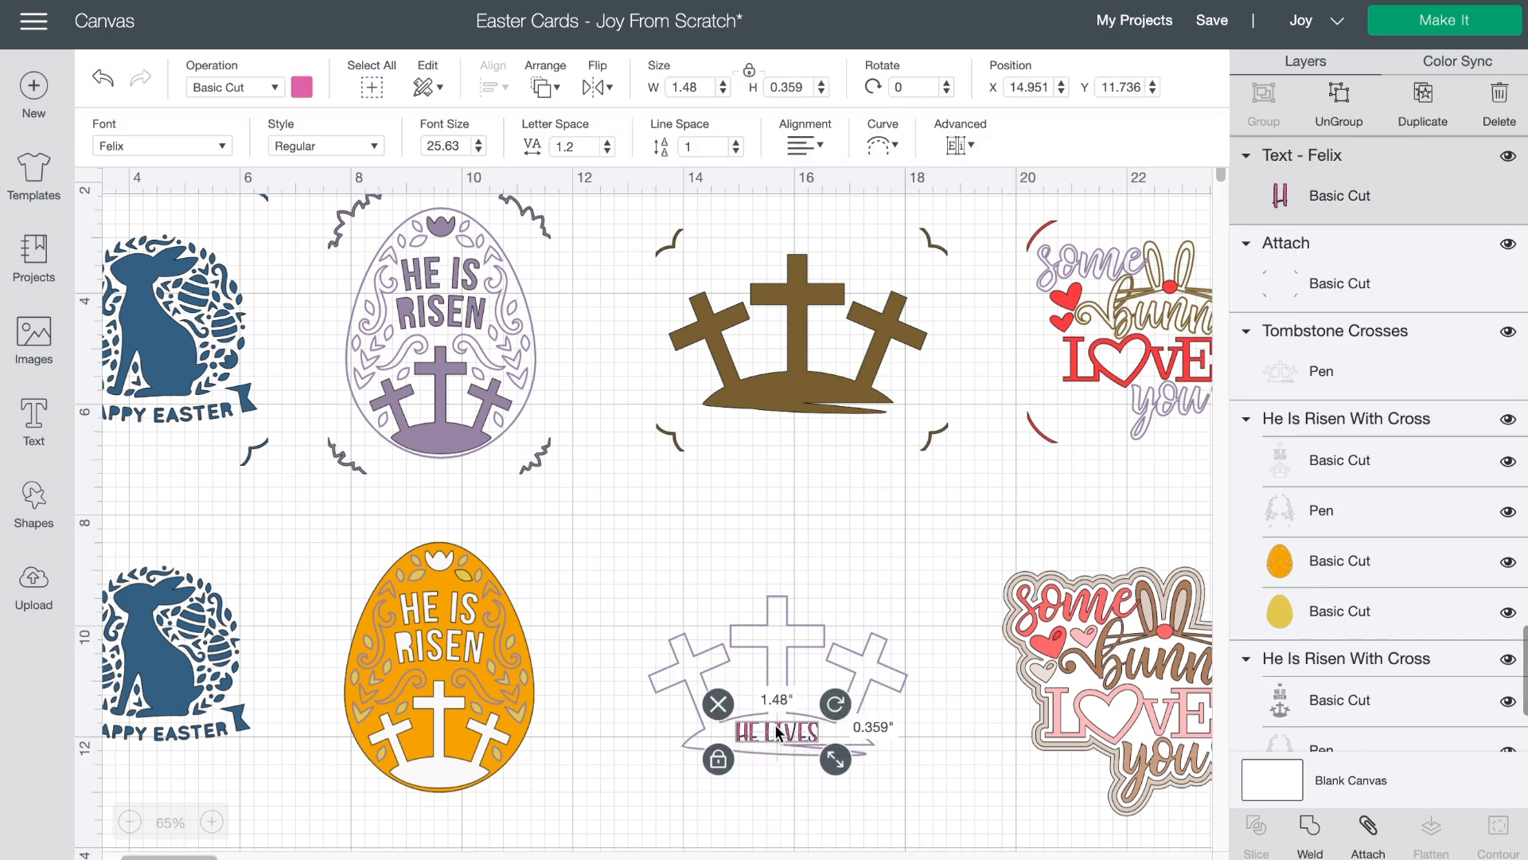
{"action": "left_click", "coordinate": [781, 638]}
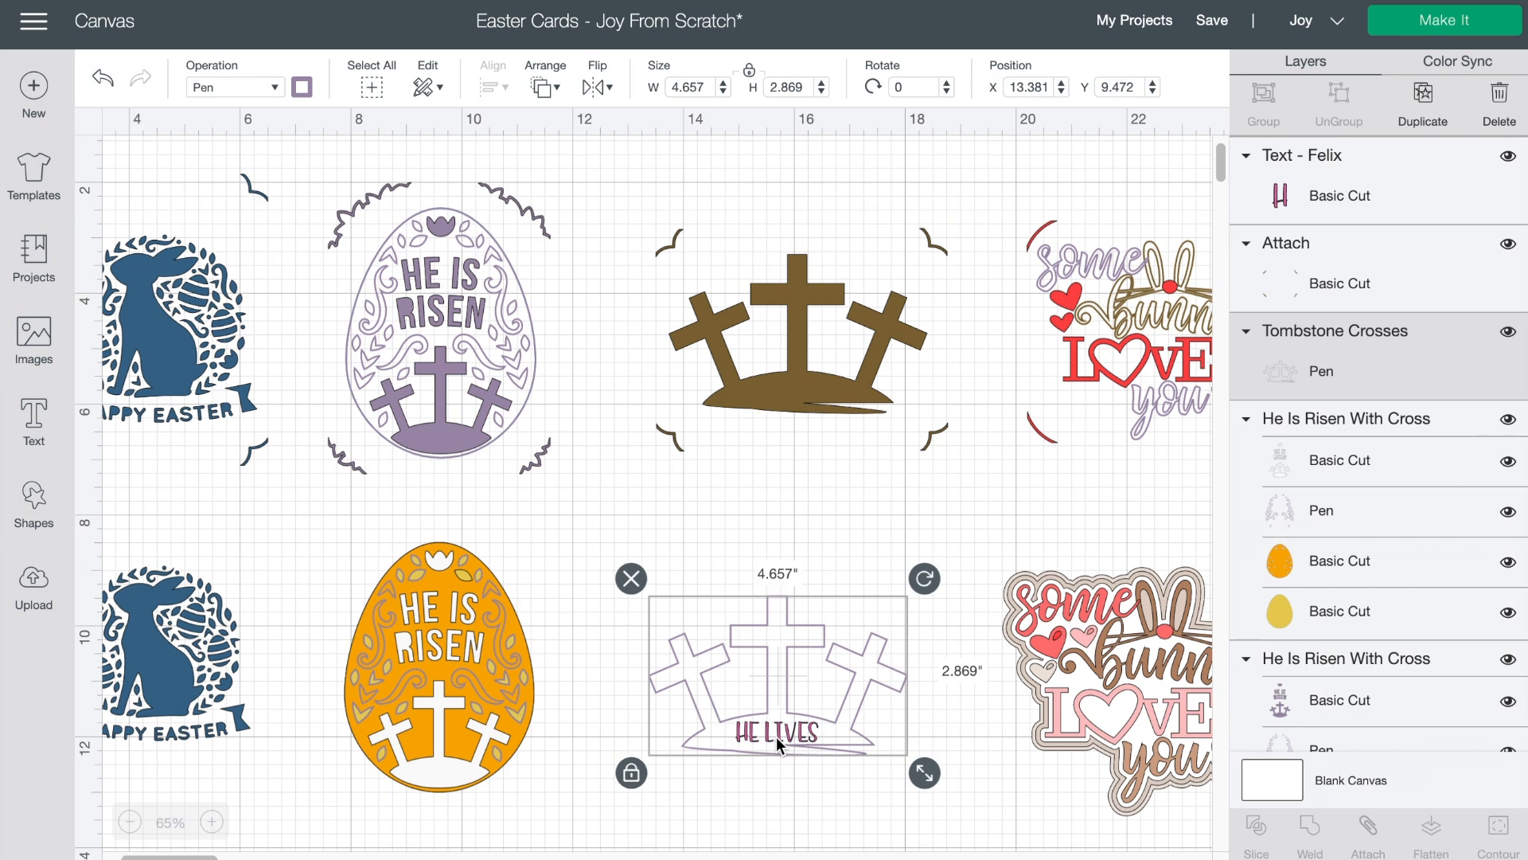
{"action": "left_click", "coordinate": [808, 820]}
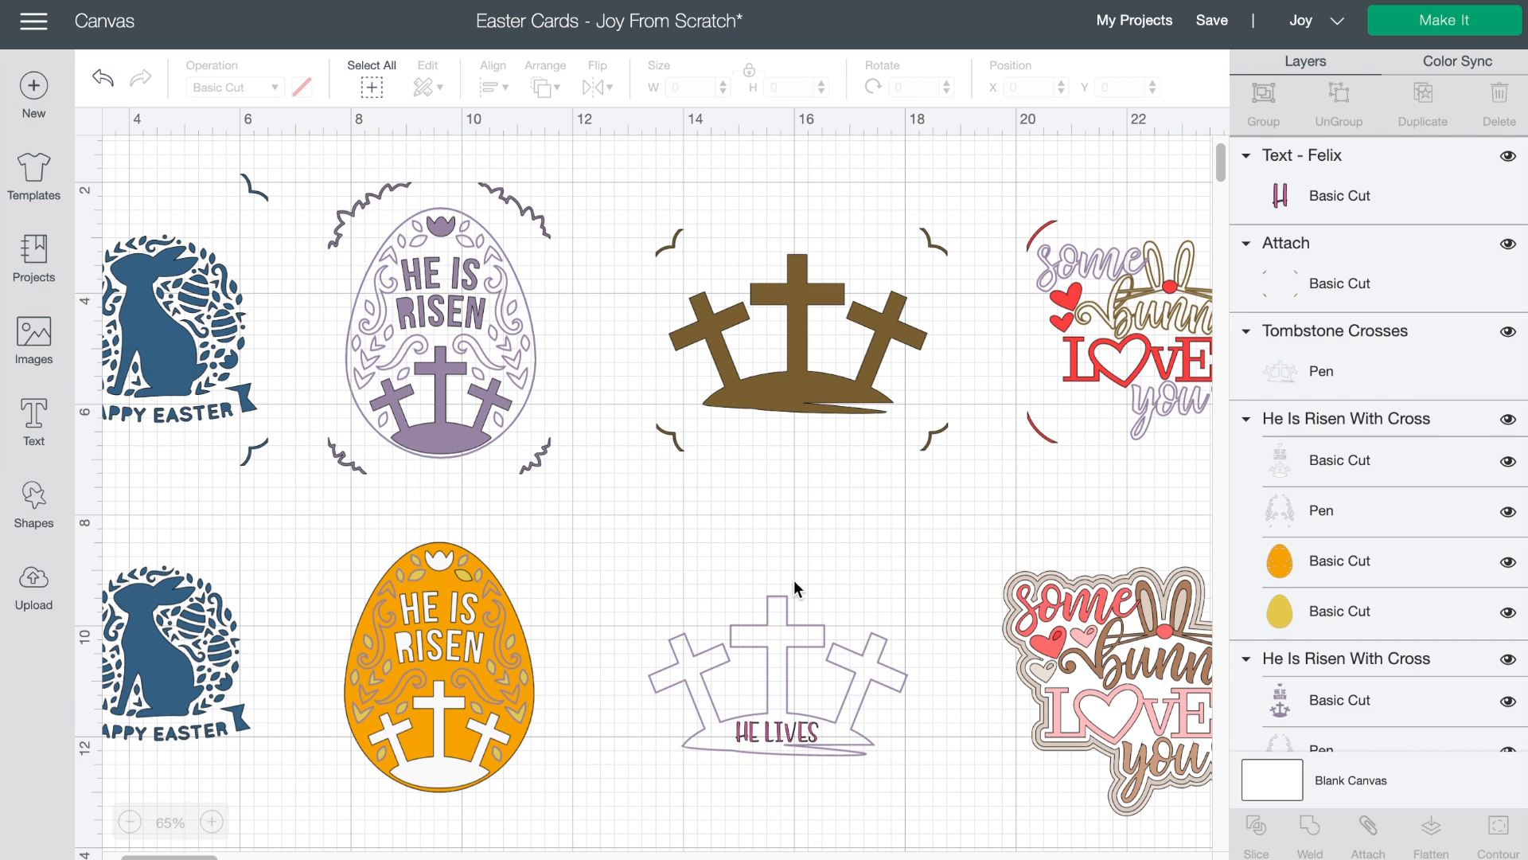
Step: Hide the three background offset layers behind the lower Some Bunny Loves You design
{"action": "scroll", "coordinate": [794, 580], "scroll_direction": "right", "scroll_amount": 5}
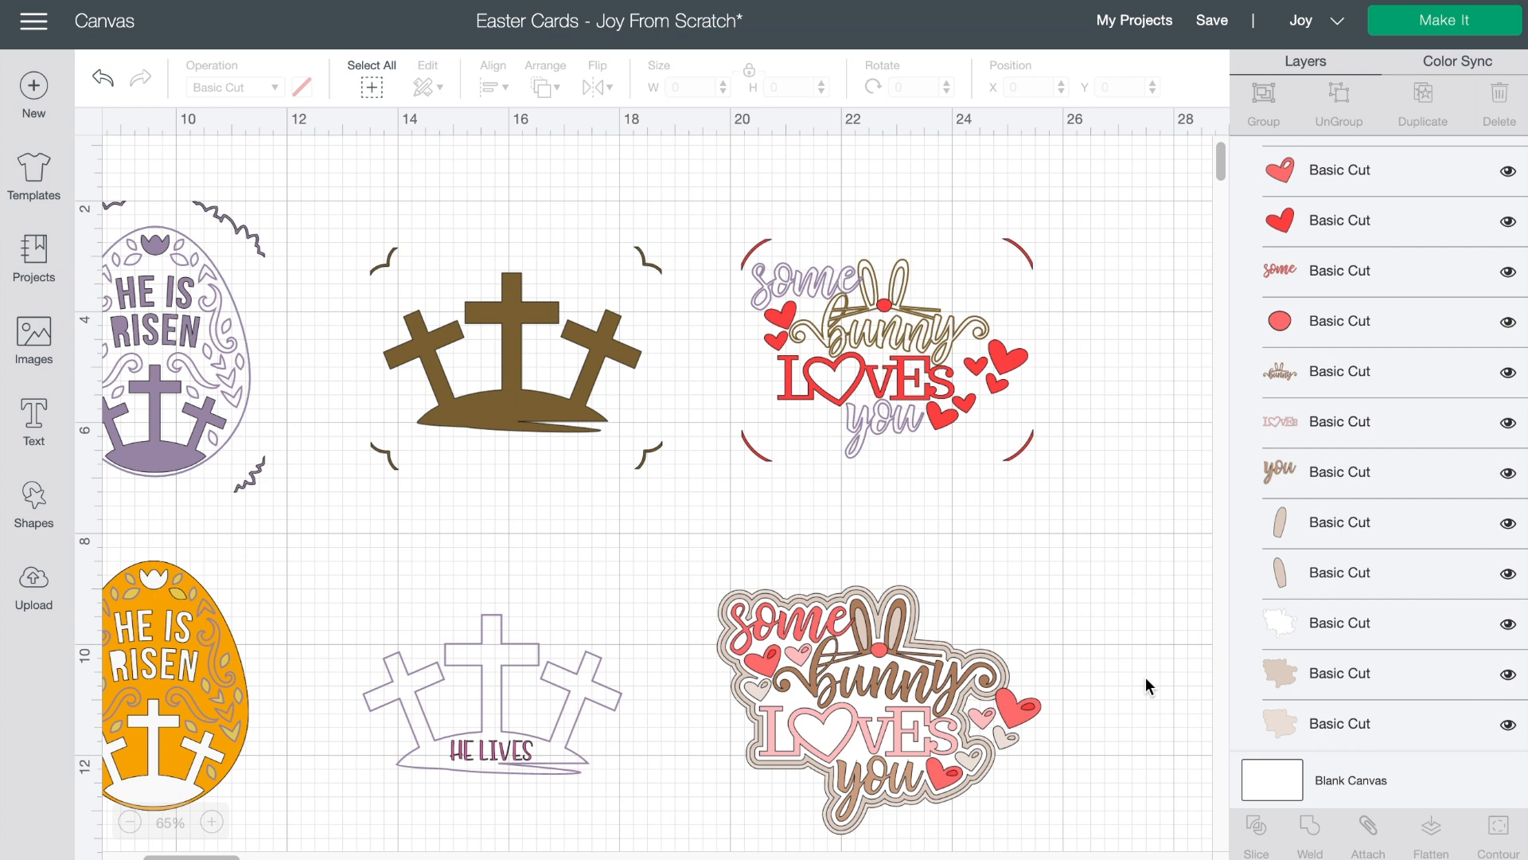
{"action": "left_click", "coordinate": [809, 649]}
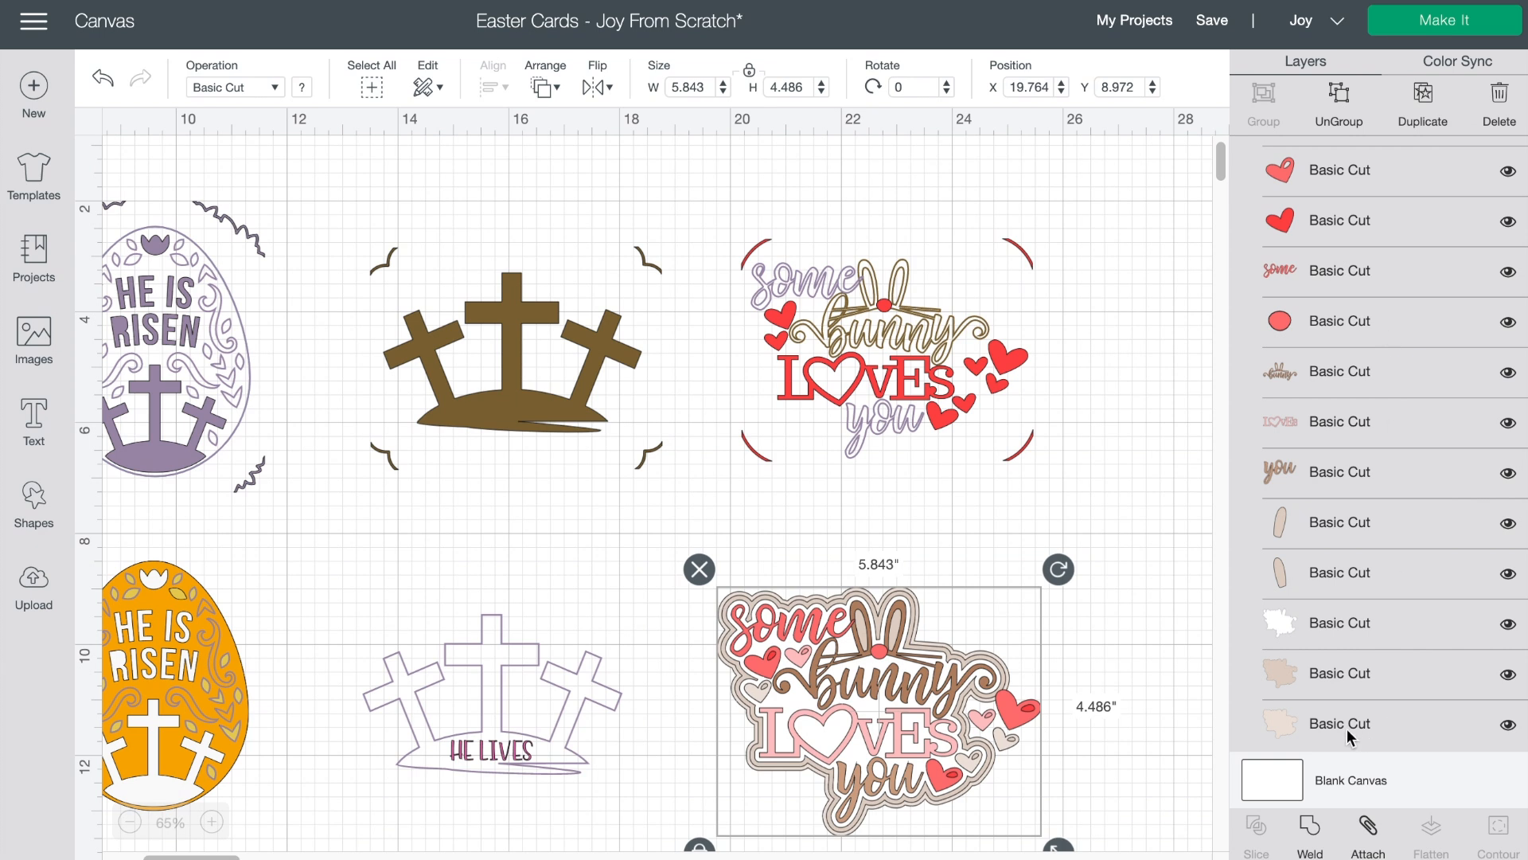
{"action": "left_click", "coordinate": [1509, 724]}
{"action": "left_click", "coordinate": [1500, 672]}
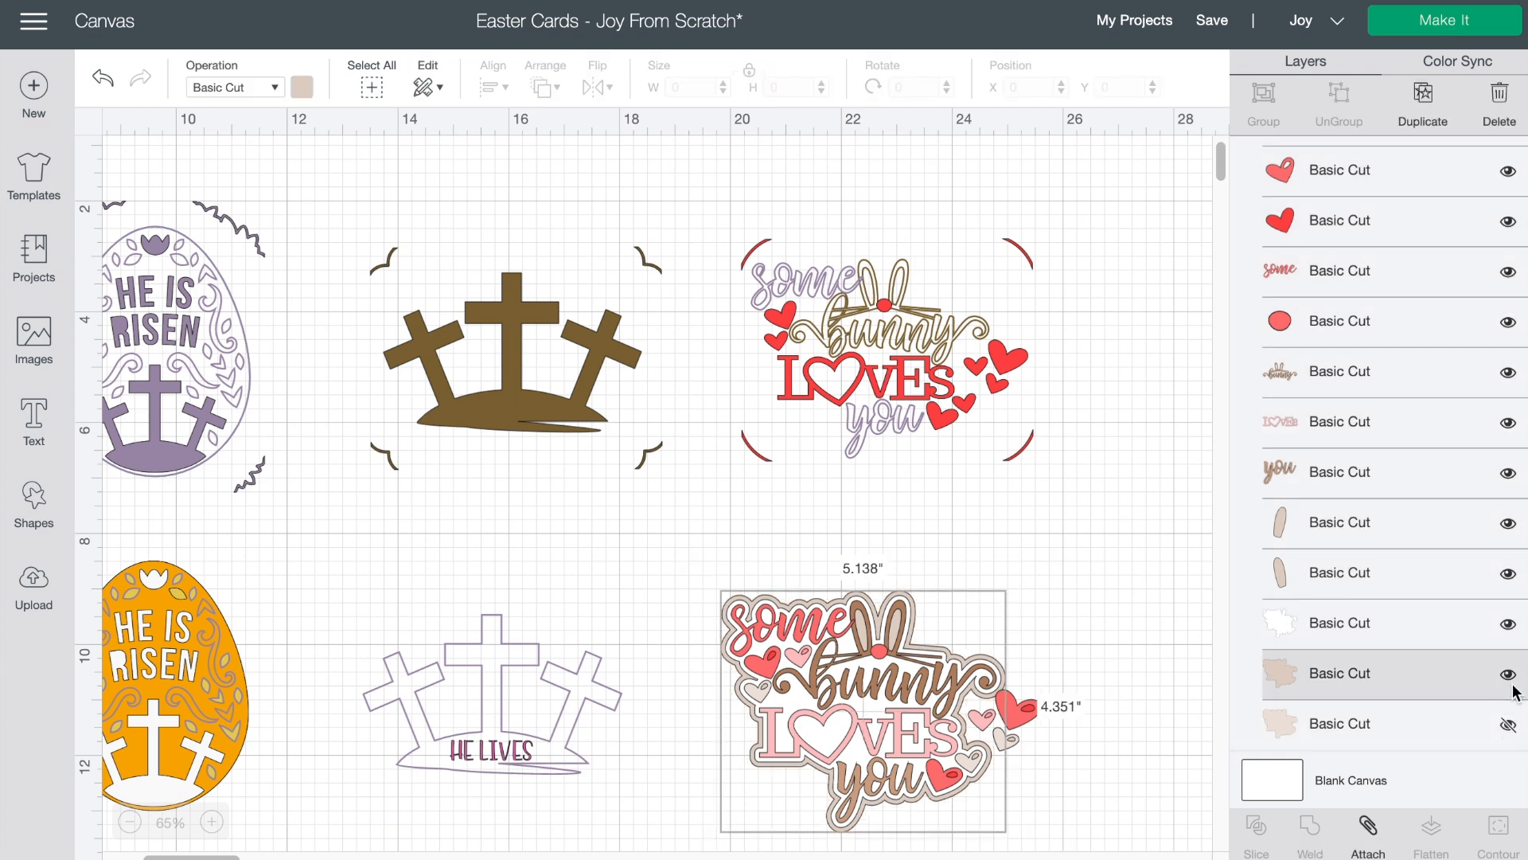
{"action": "left_click", "coordinate": [1509, 623]}
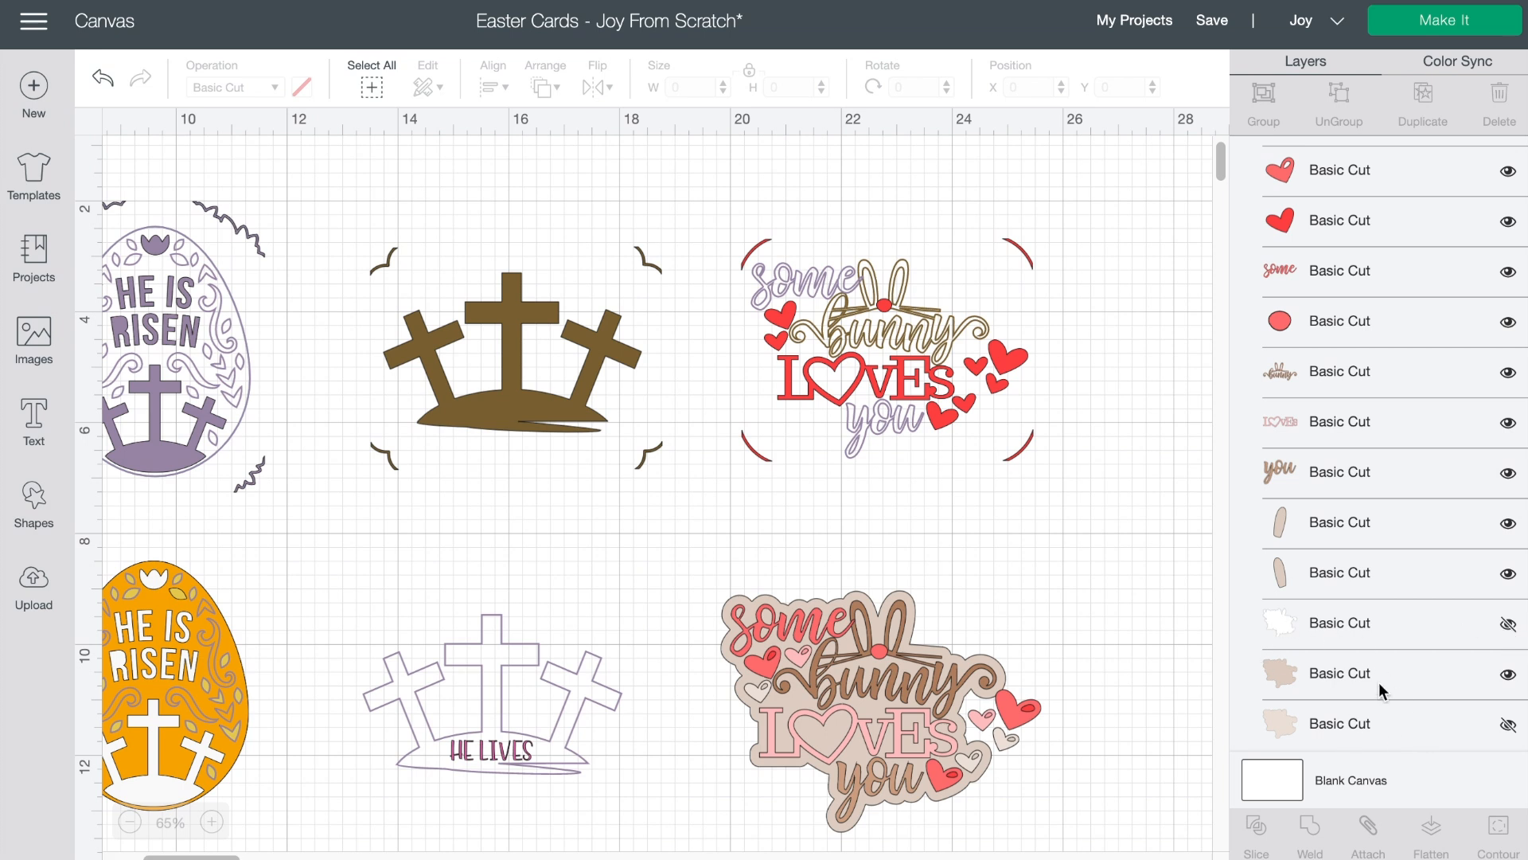
{"action": "left_click", "coordinate": [1507, 675]}
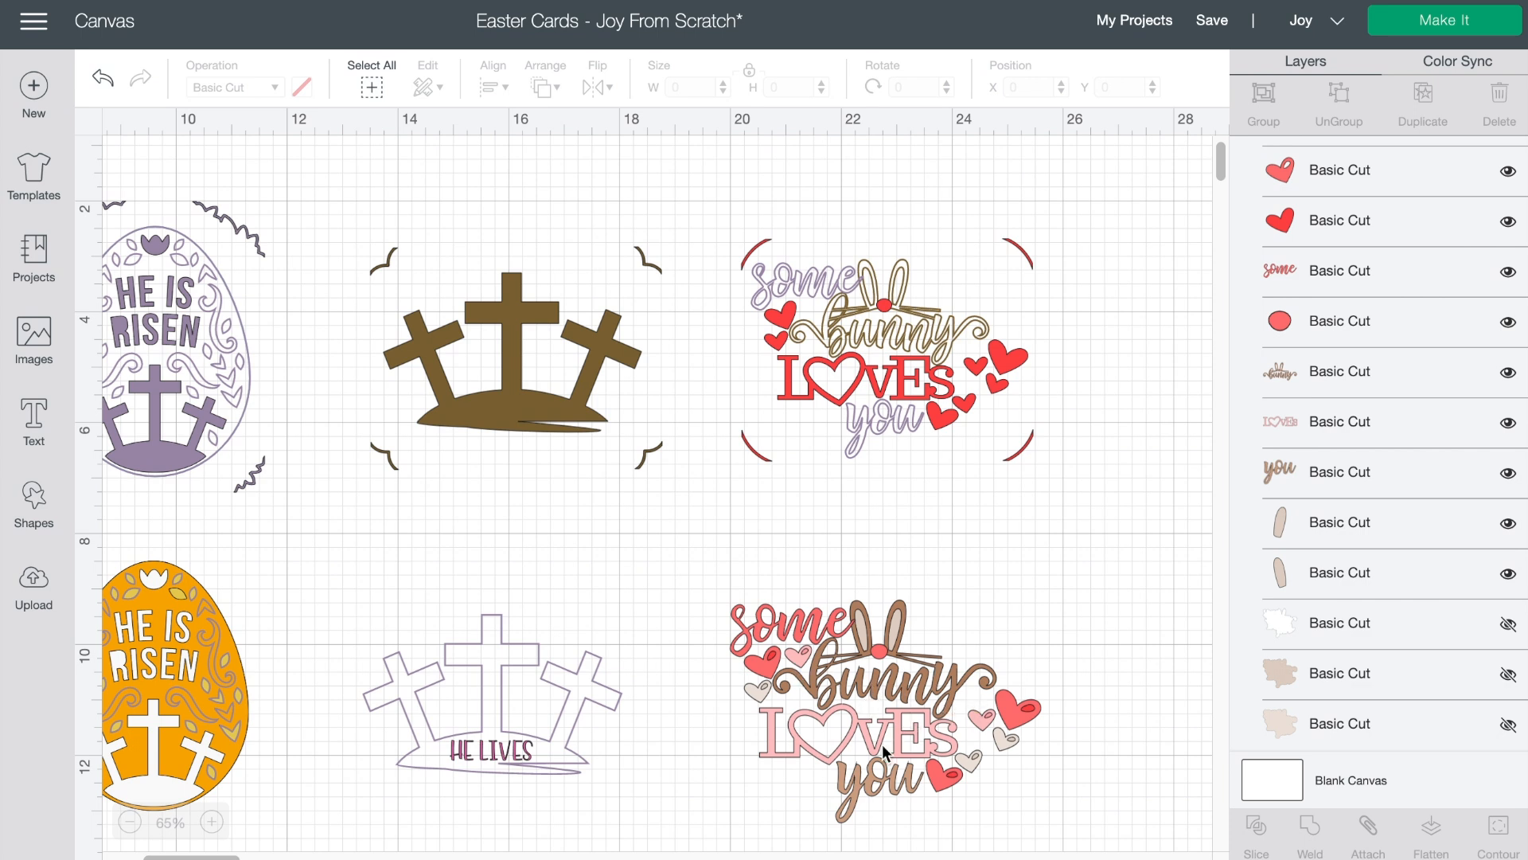
Step: Change the word "some" in the lower bunny design to a Pen operation using the Marker (1mm) in Violet (metallic)
{"action": "left_click", "coordinate": [837, 744]}
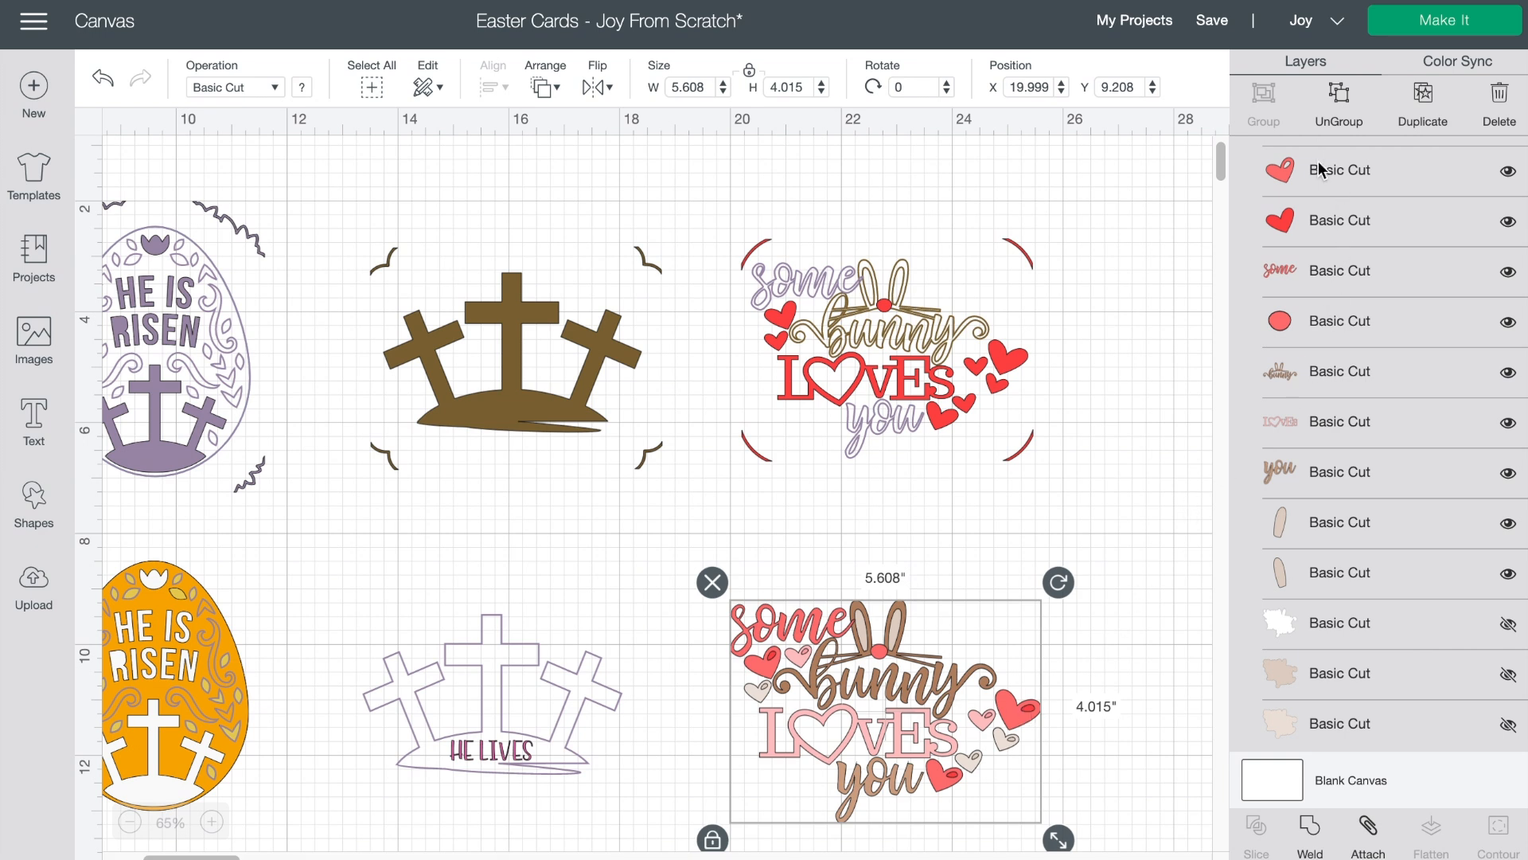
{"action": "left_click", "coordinate": [1330, 269]}
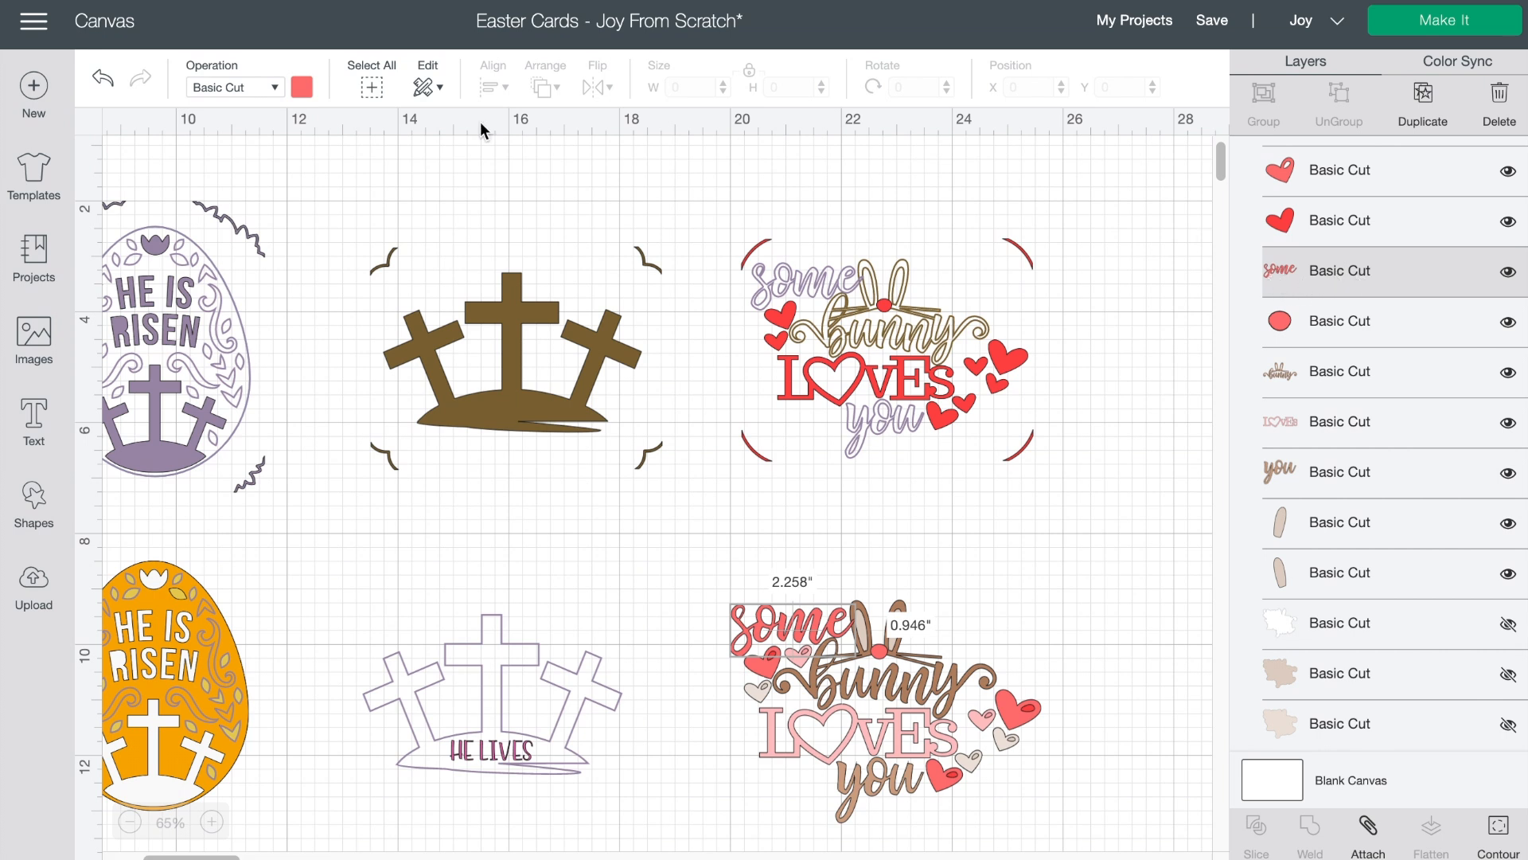
{"action": "left_click", "coordinate": [269, 88]}
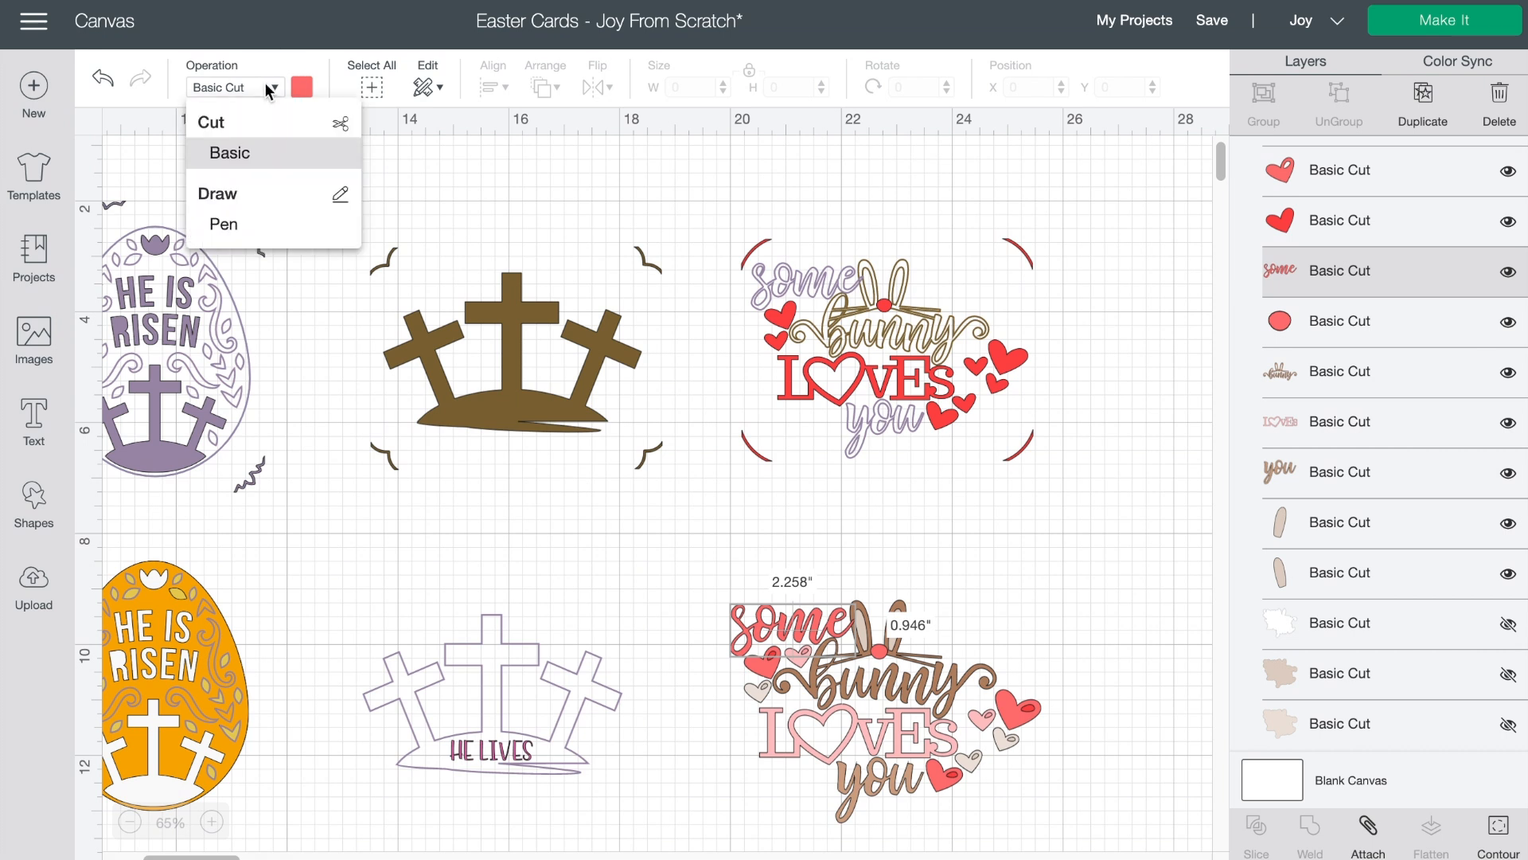
{"action": "left_click", "coordinate": [227, 226]}
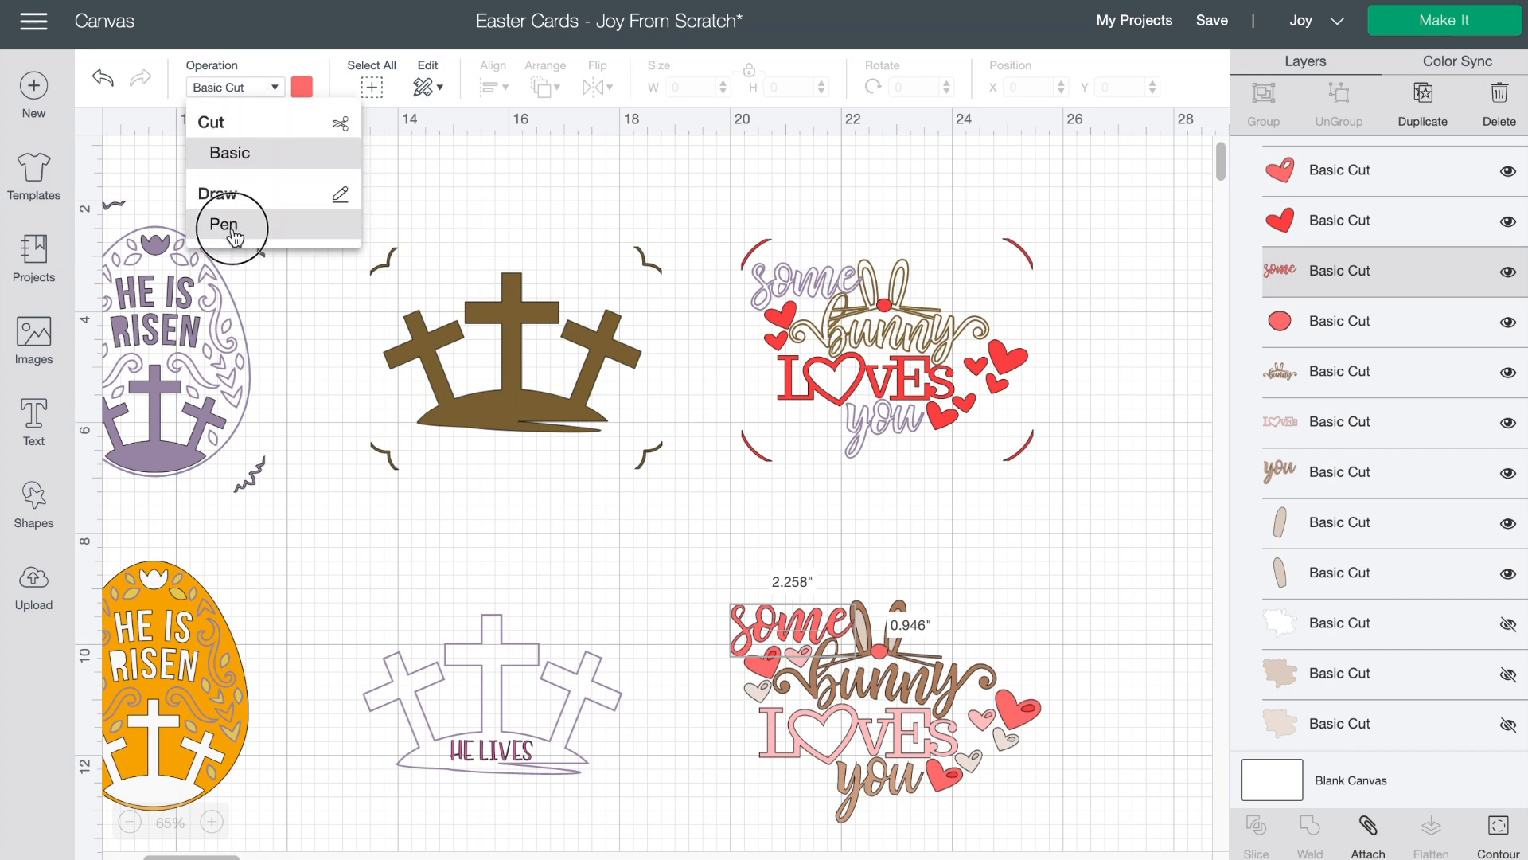
{"action": "left_click", "coordinate": [302, 88]}
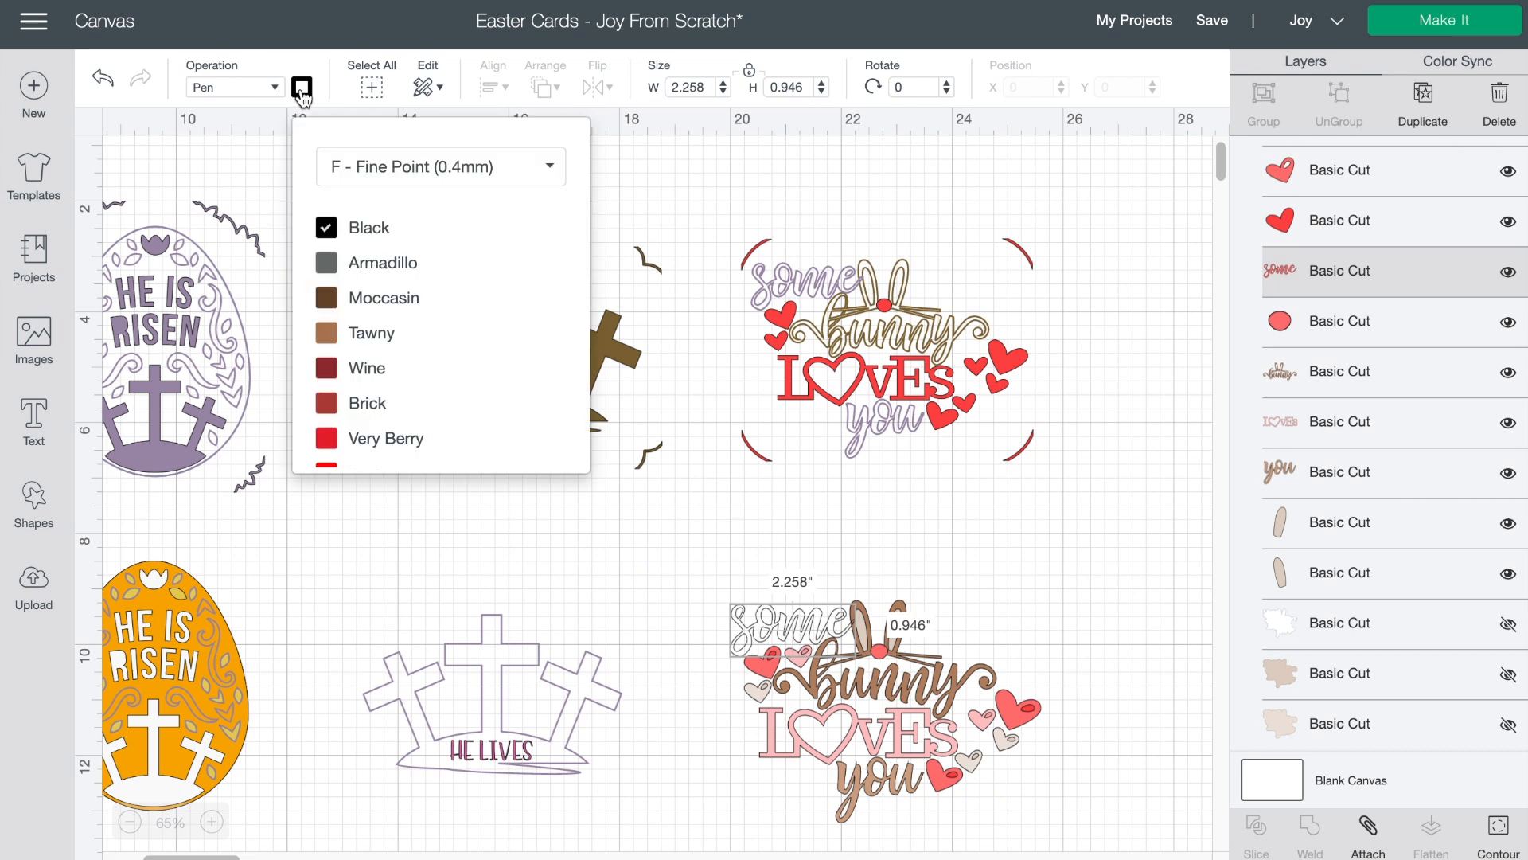
{"action": "left_click", "coordinate": [396, 170]}
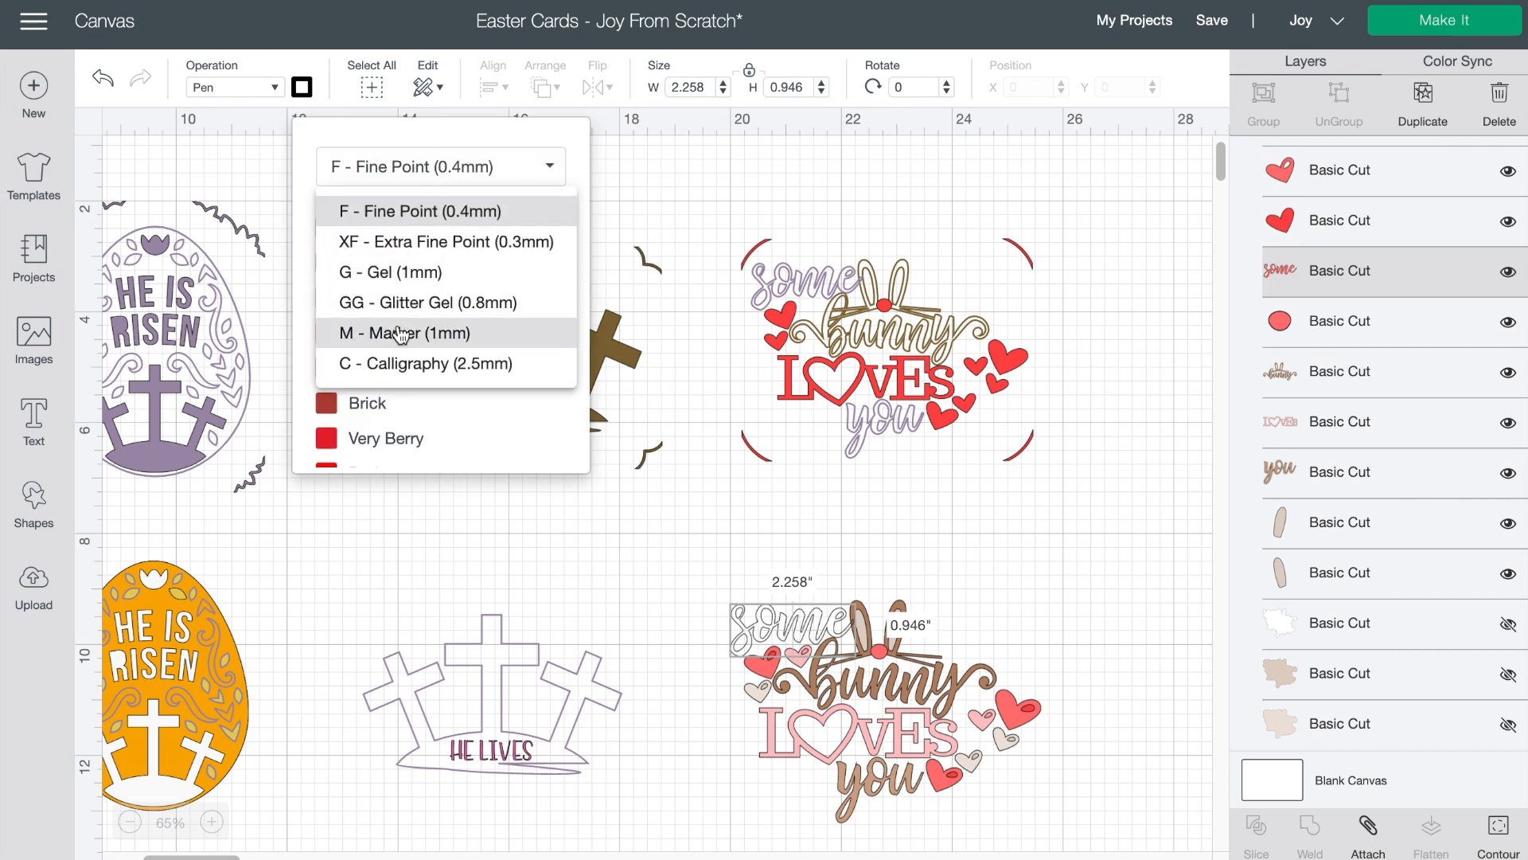
{"action": "left_click", "coordinate": [398, 333]}
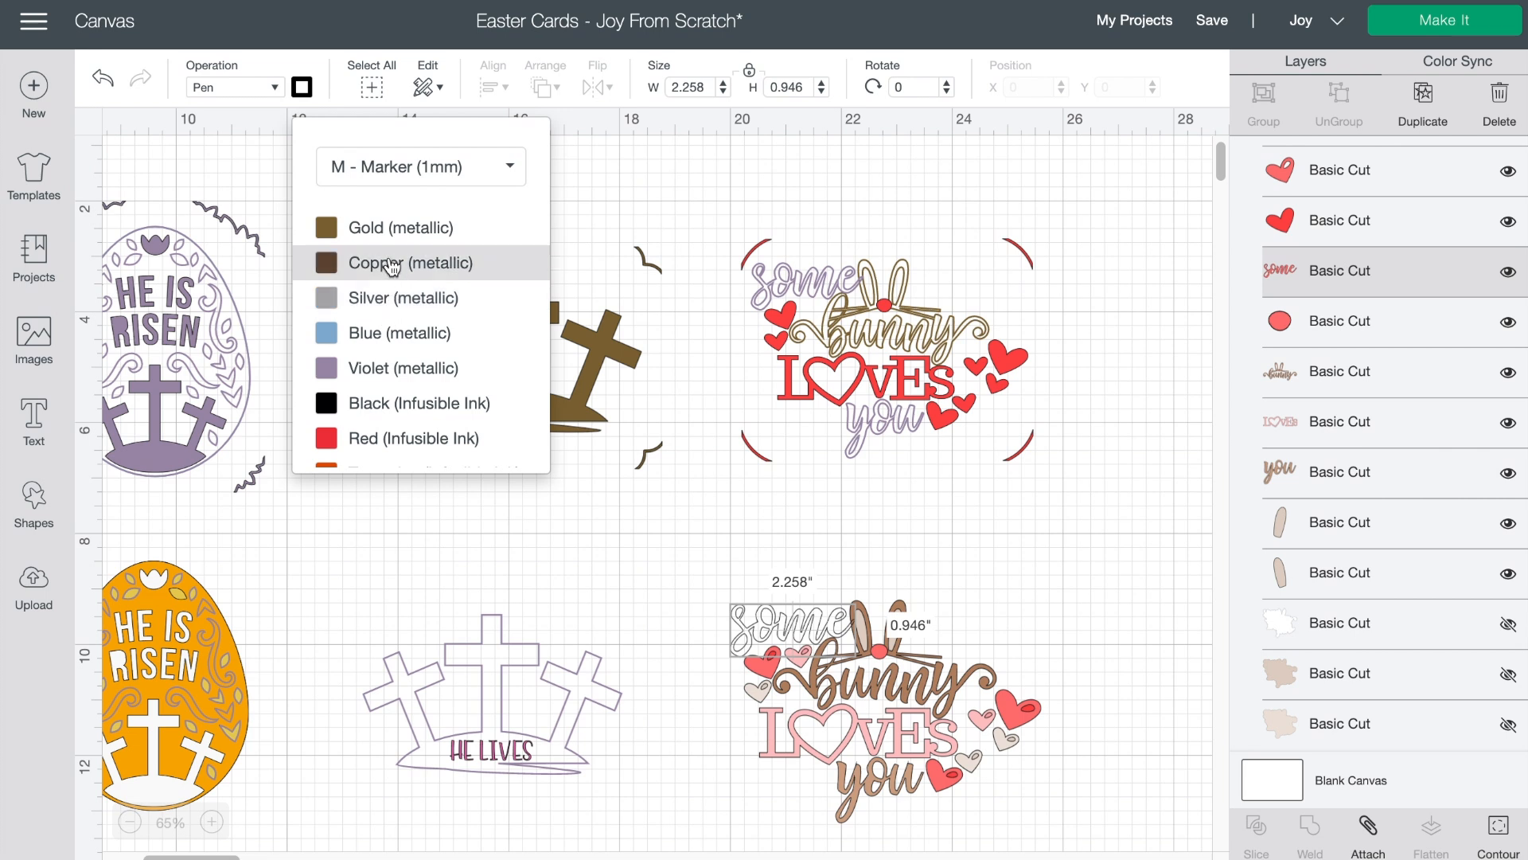
{"action": "left_click", "coordinate": [397, 367]}
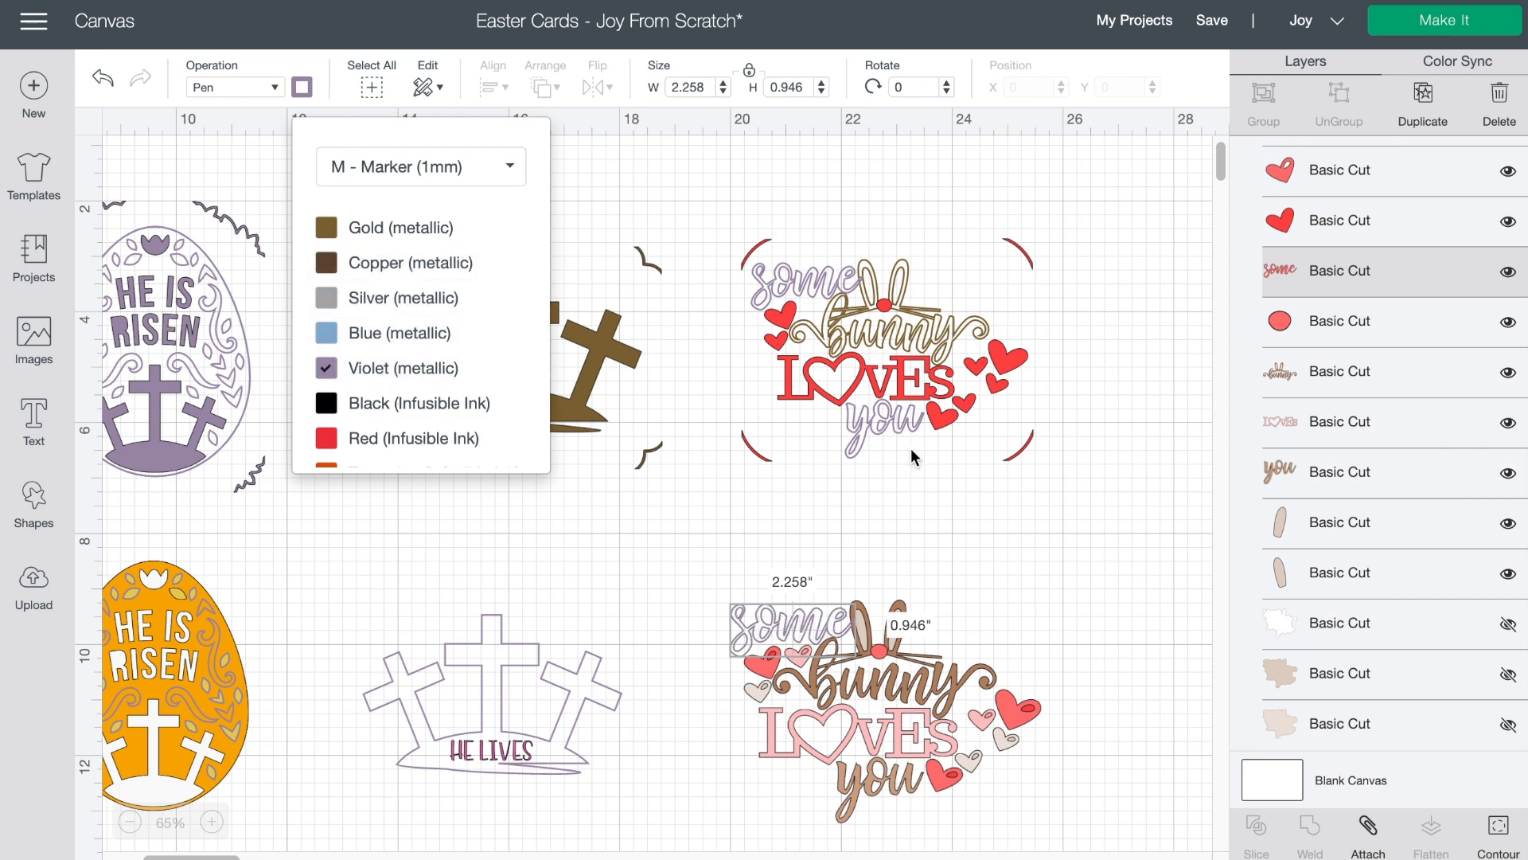
{"action": "left_click", "coordinate": [1048, 533]}
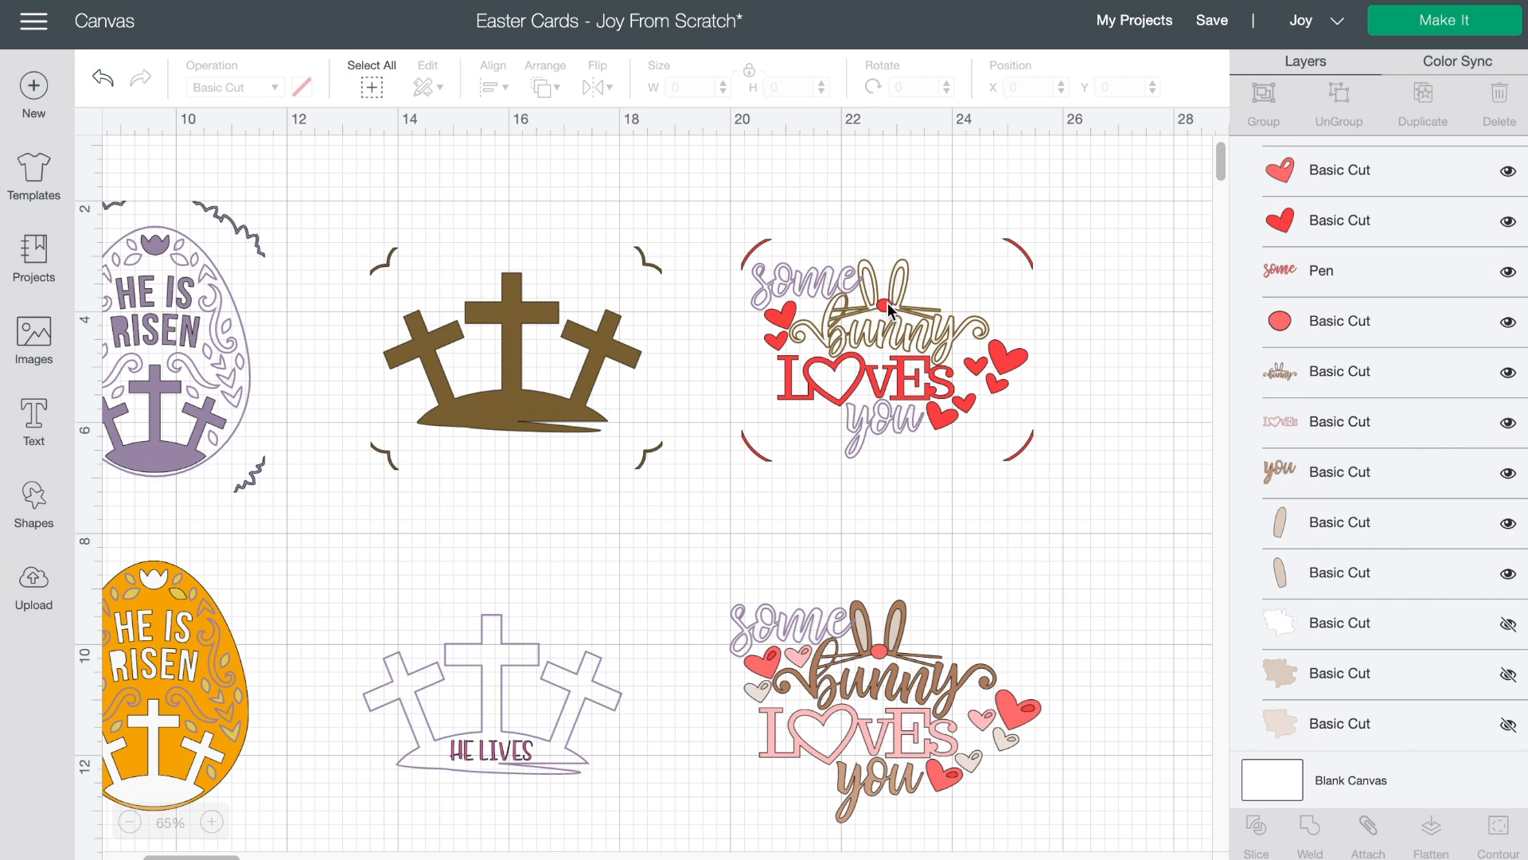
Step: Hide the two beige inner ear layers of the lower Some Bunny Loves You design
{"action": "left_click", "coordinate": [889, 681]}
{"action": "left_click", "coordinate": [1351, 525]}
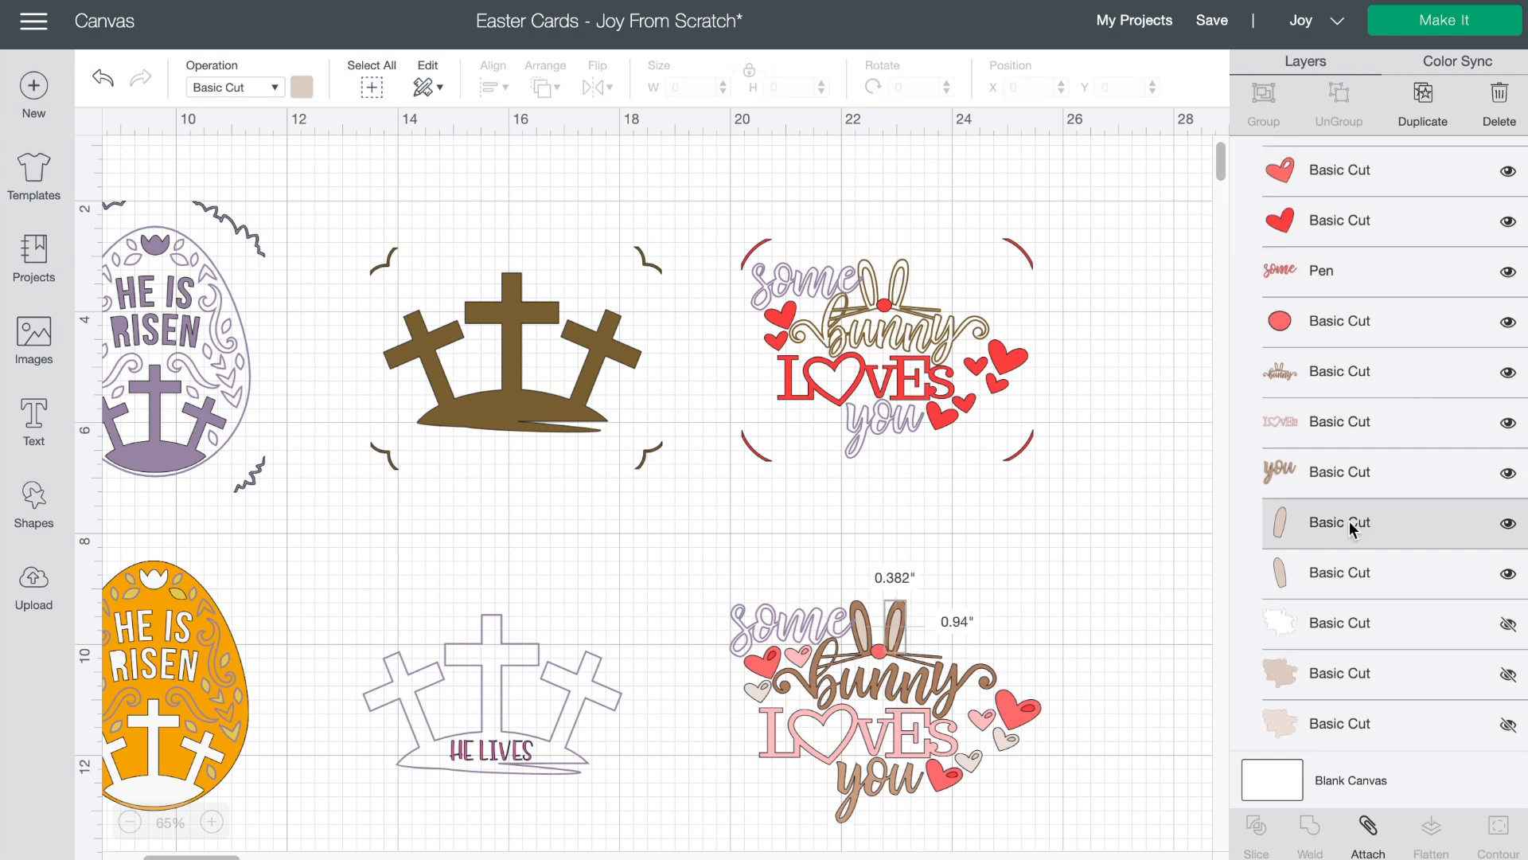
{"action": "left_click", "coordinate": [1508, 523]}
{"action": "left_click", "coordinate": [1509, 577]}
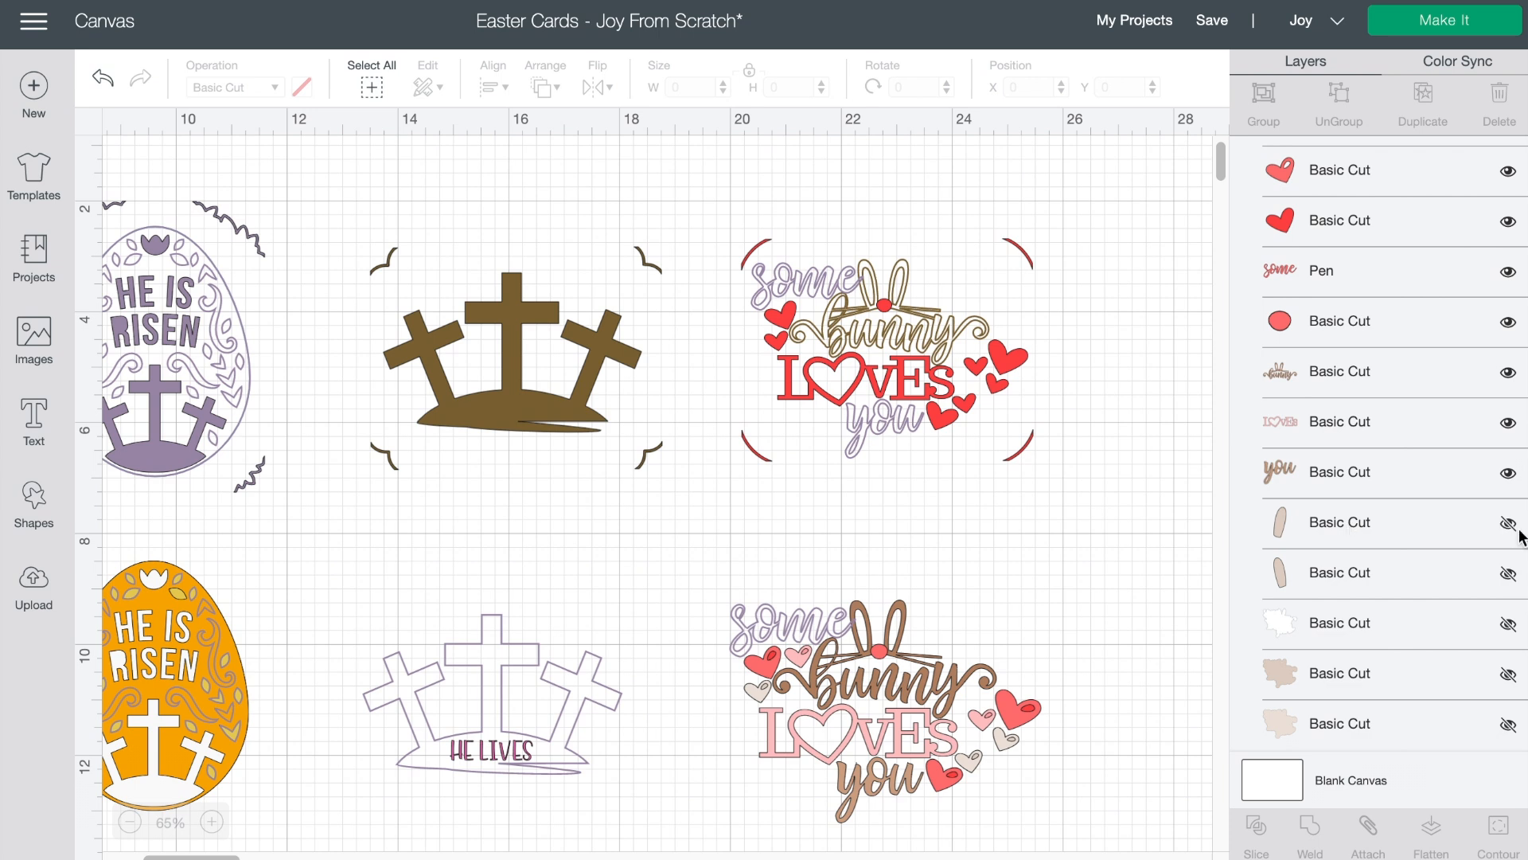
Step: Use Color Sync to match one inner bunny ear of the lower Some Bunny Loves You design to the red material
{"action": "left_click", "coordinate": [1457, 61]}
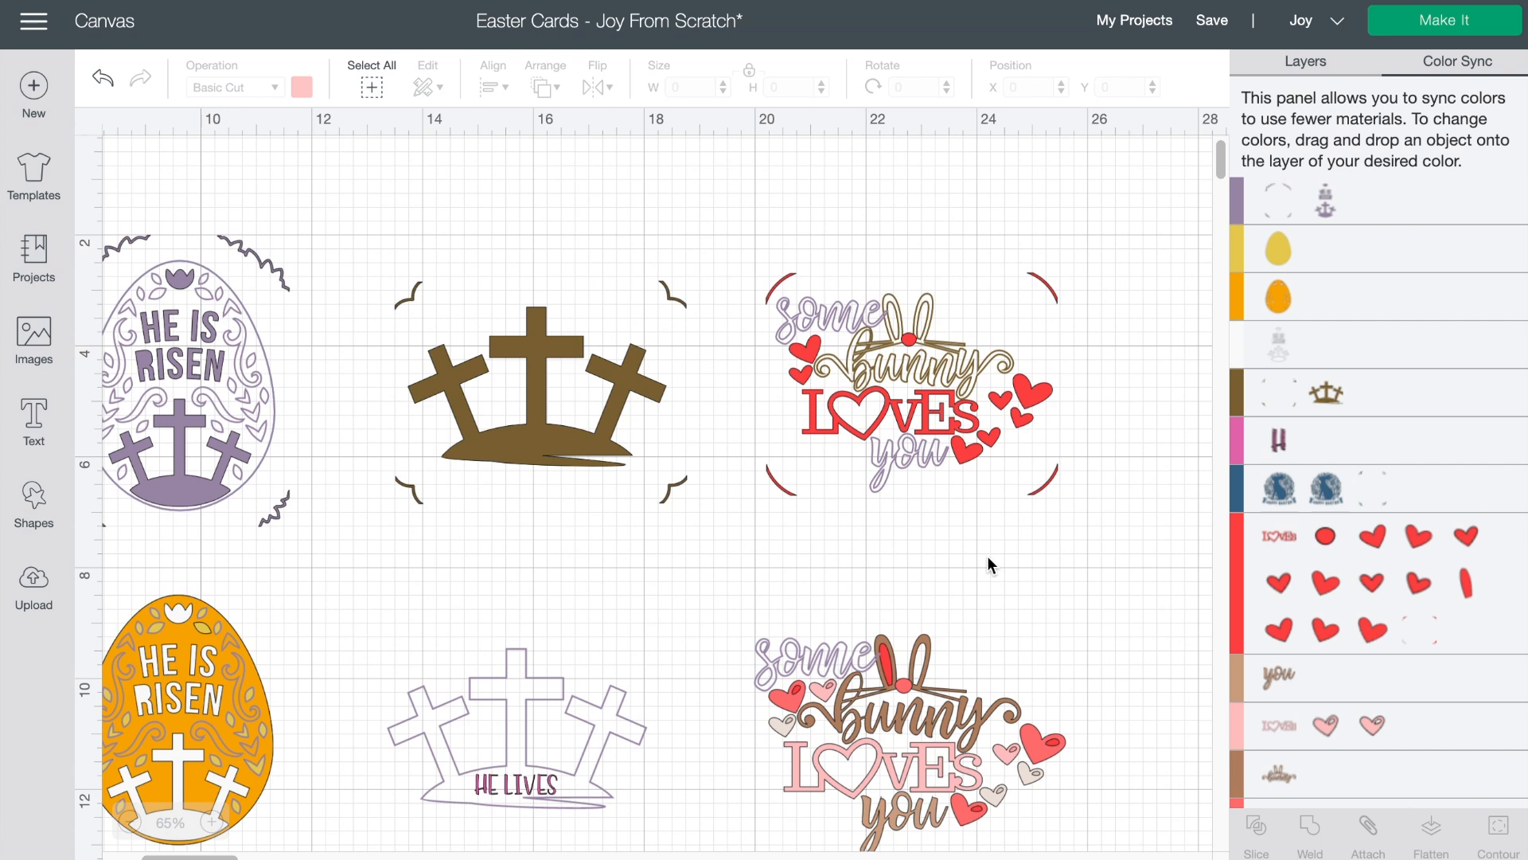
{"action": "left_click", "coordinate": [1129, 386]}
{"action": "left_click", "coordinate": [1418, 59]}
Step: Hide the entire lower row of designs, keeping only the four finished card designs above
{"action": "scroll", "coordinate": [1013, 568], "scroll_direction": "down", "scroll_amount": 1}
{"action": "scroll", "coordinate": [1014, 573], "scroll_direction": "down", "scroll_amount": 4}
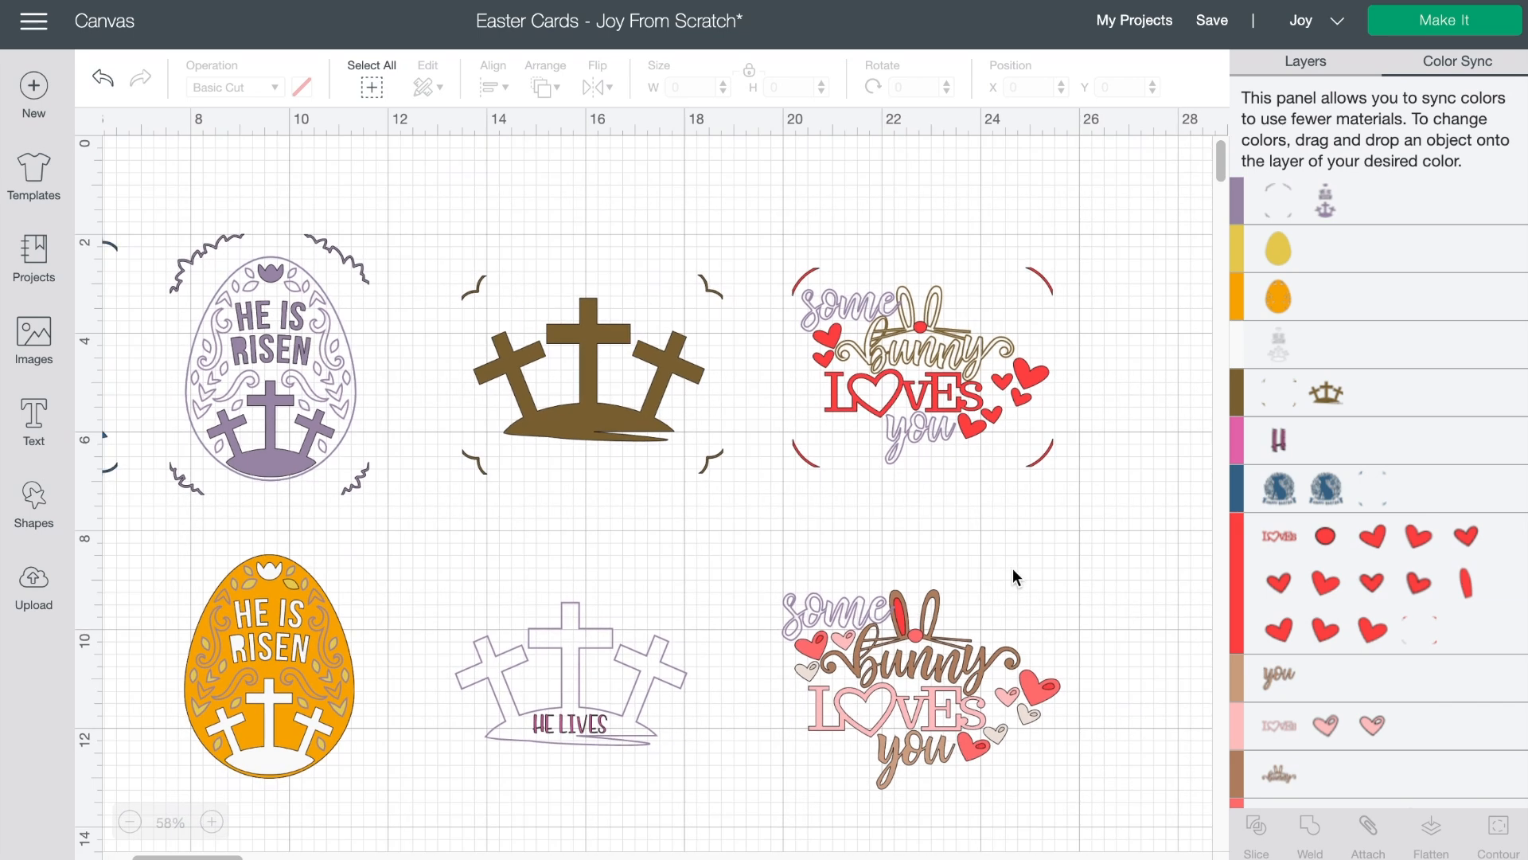
{"action": "scroll", "coordinate": [1014, 575], "scroll_direction": "down", "scroll_amount": 2}
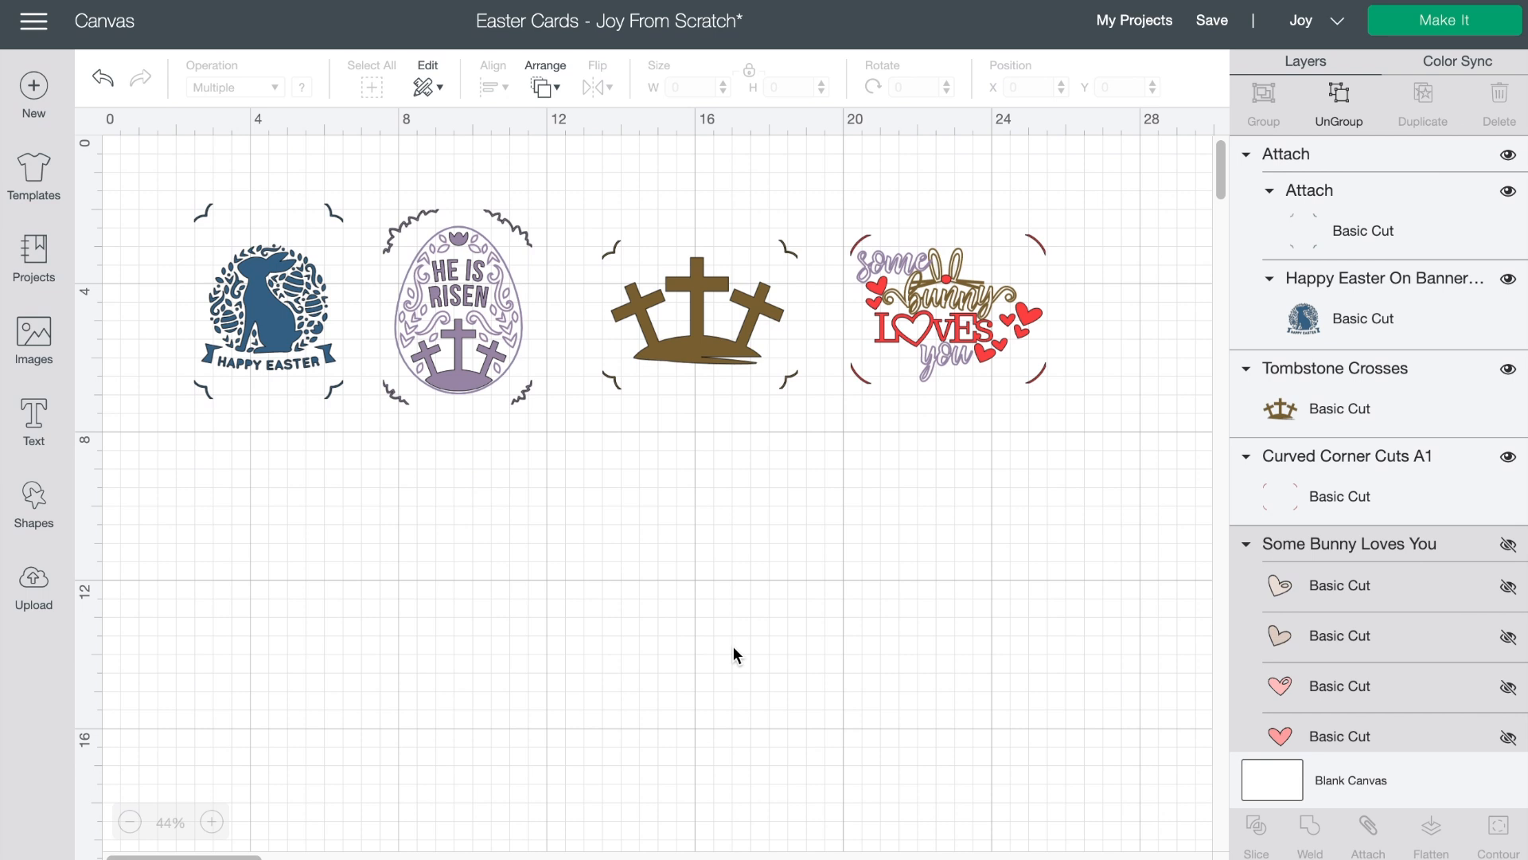
Step: Check the Happy Easter card's grouping, and attach the He Is Risen egg to its leafy corner cuts
{"action": "left_click_drag", "start_coordinate": [338, 442], "coordinate": [181, 195]}
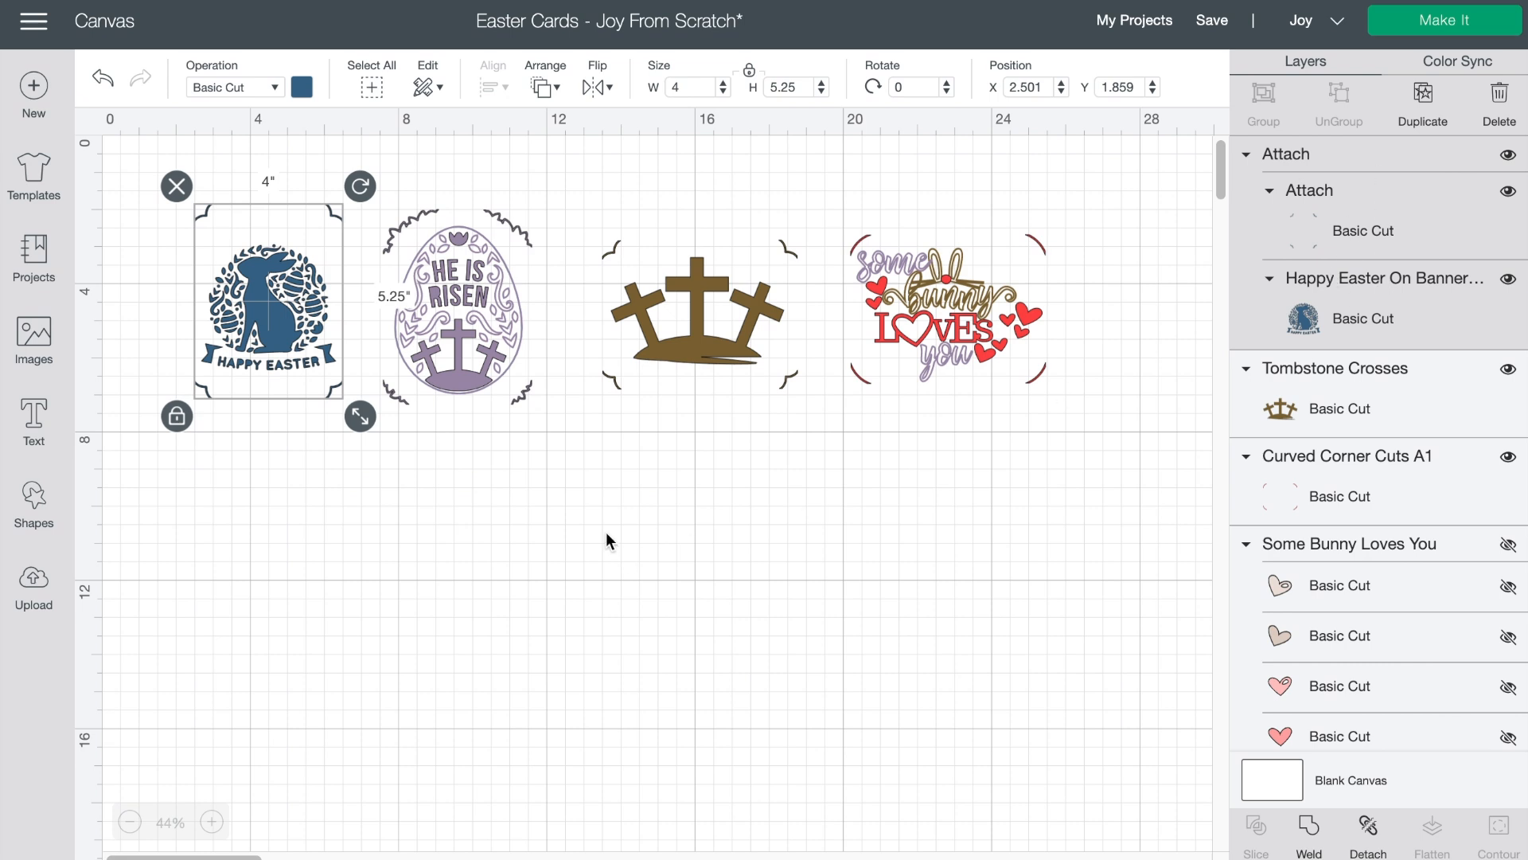
{"action": "left_click", "coordinate": [531, 454]}
{"action": "left_click_drag", "start_coordinate": [548, 445], "coordinate": [356, 171]}
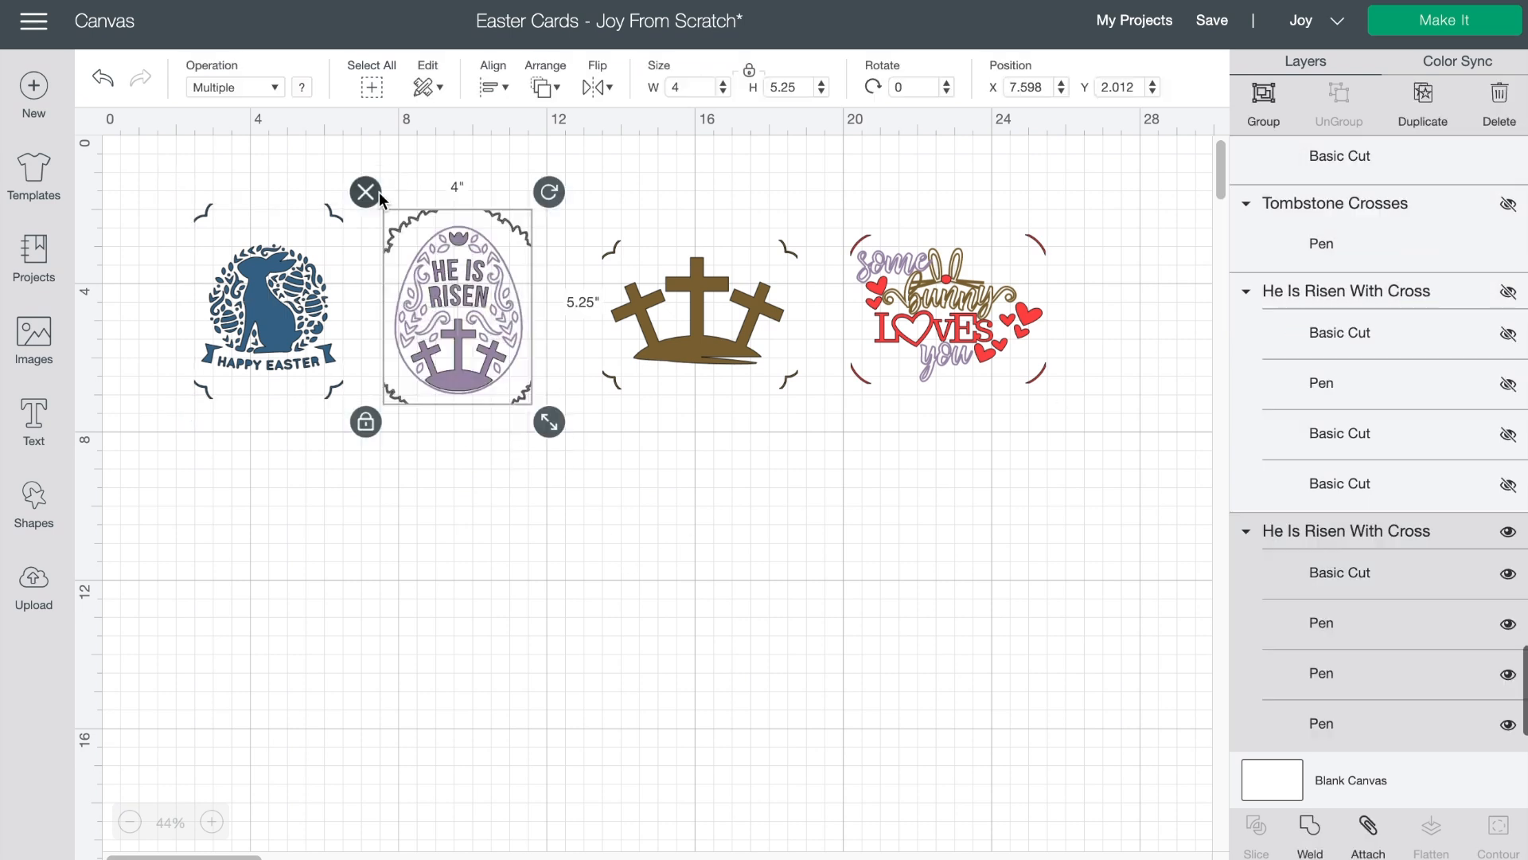
{"action": "left_click", "coordinate": [1368, 828]}
Step: Attach the brown tombstone crosses to their corner cuts, and the Some Bunny Loves You design to its curved corner cuts
{"action": "left_click_drag", "start_coordinate": [829, 466], "coordinate": [561, 174]}
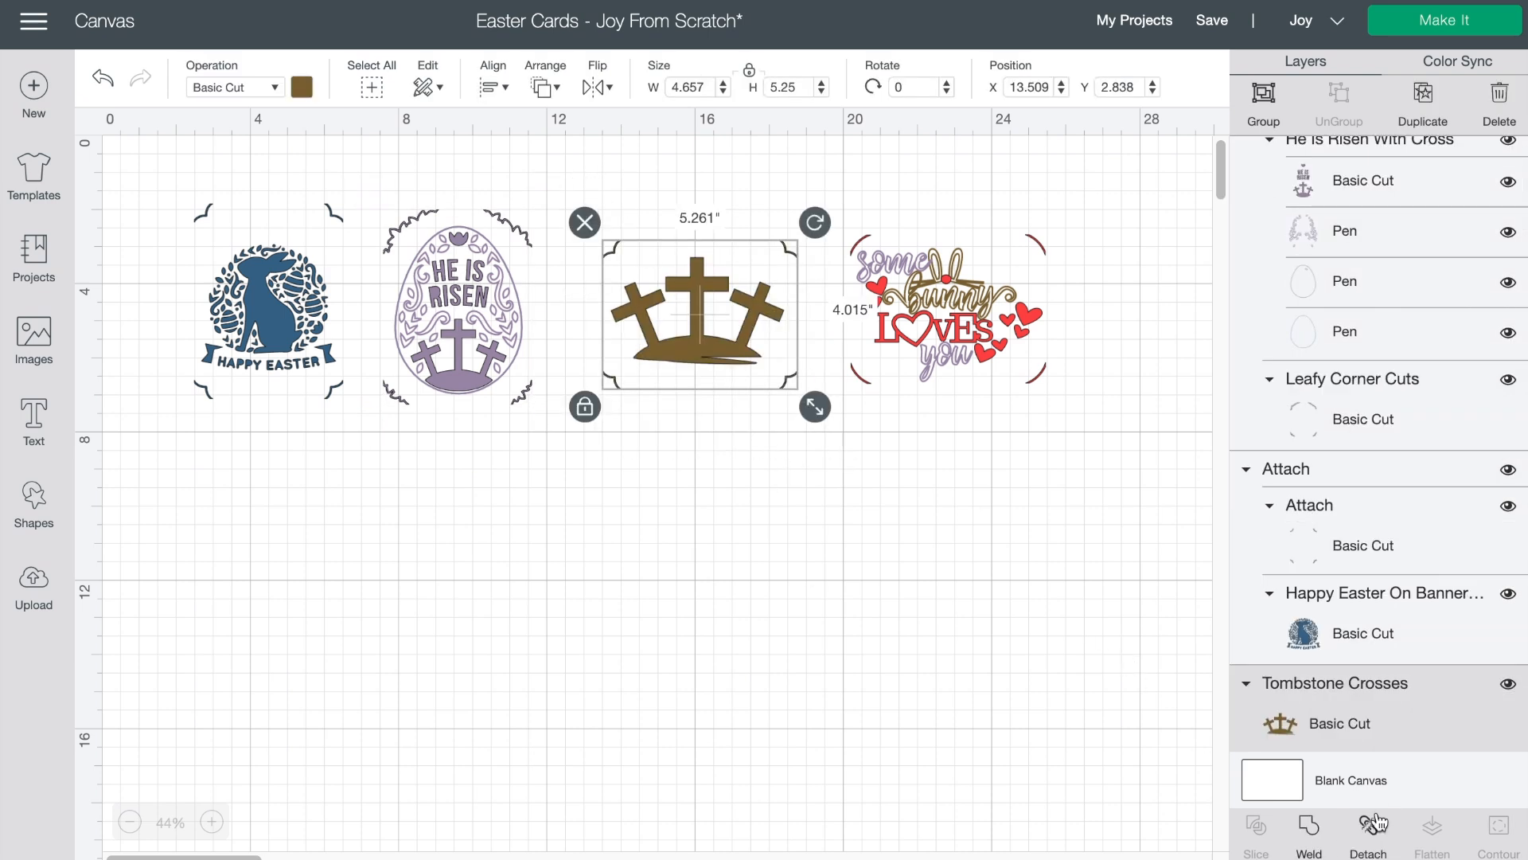
{"action": "left_click", "coordinate": [1049, 440]}
{"action": "left_click_drag", "start_coordinate": [1049, 440], "coordinate": [823, 163]}
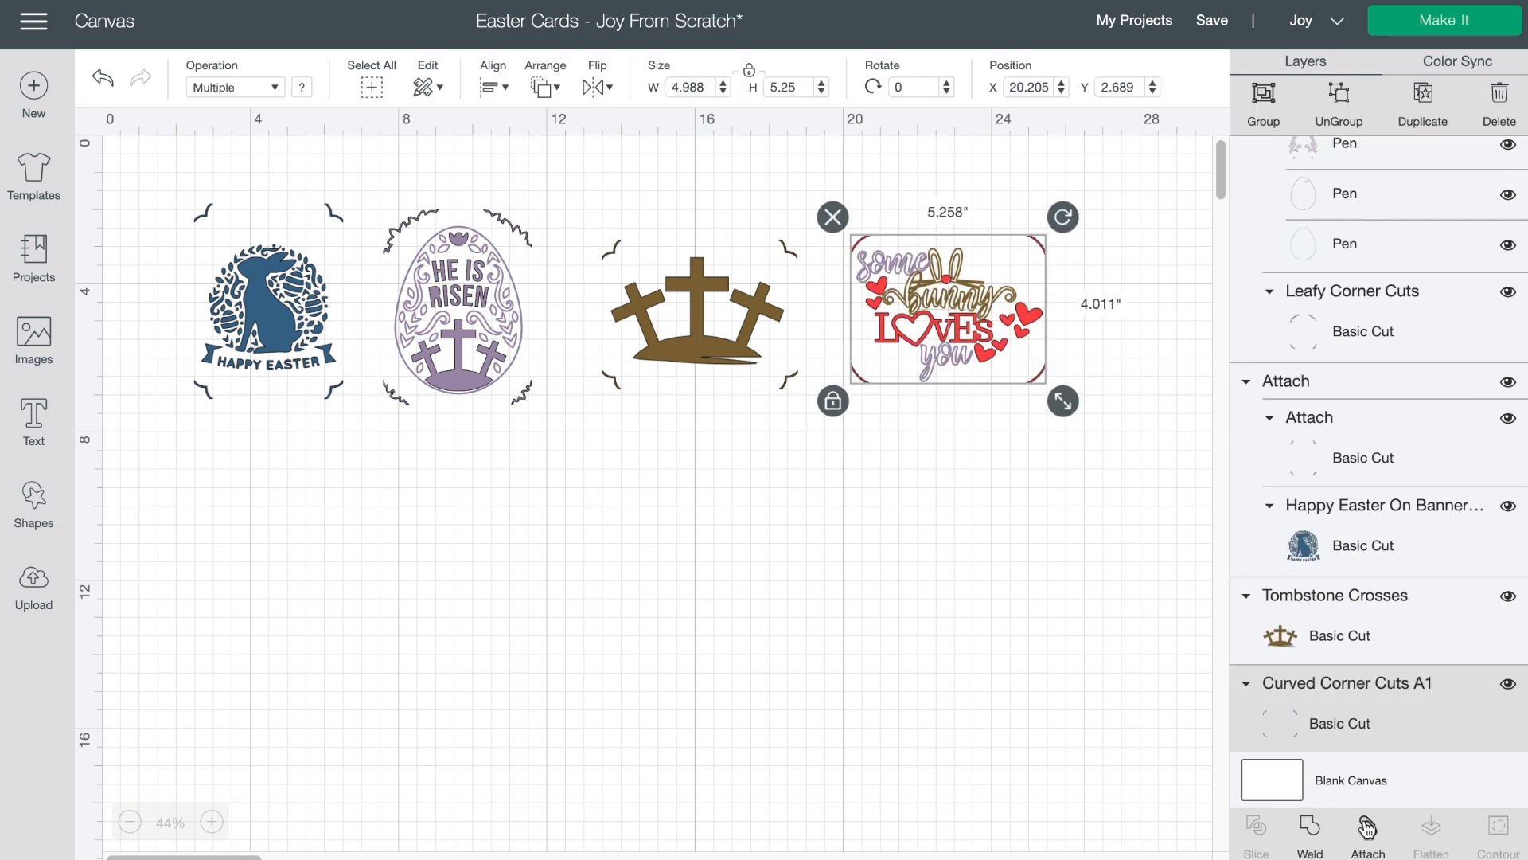
{"action": "left_click", "coordinate": [1368, 831]}
{"action": "left_click", "coordinate": [1039, 639]}
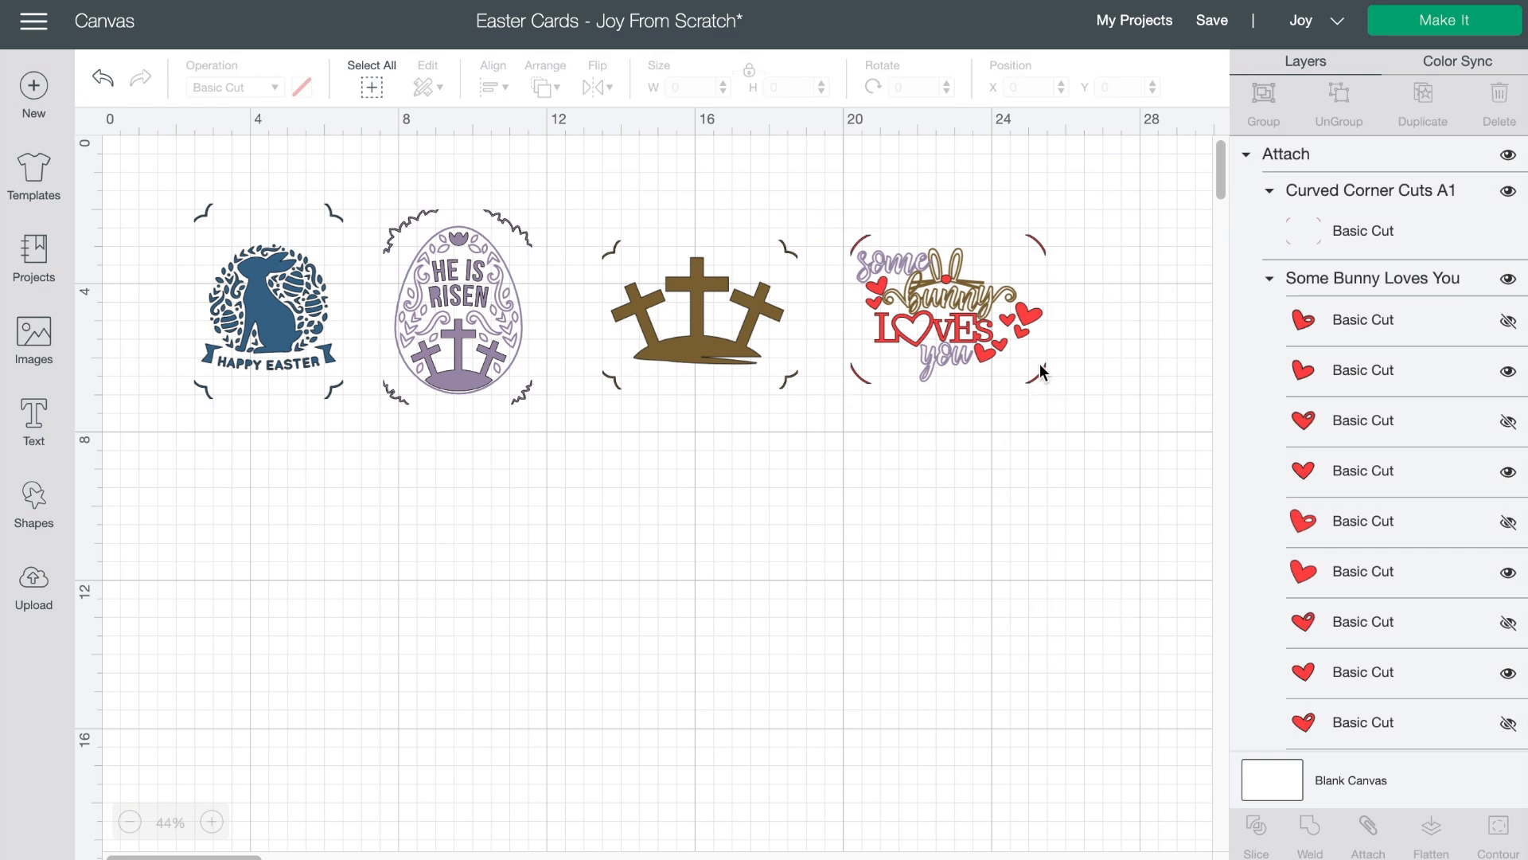
Step: Send the project to the mat preparation with all materials loaded On Card Mat, and review the prepared mats
{"action": "left_click", "coordinate": [1445, 27]}
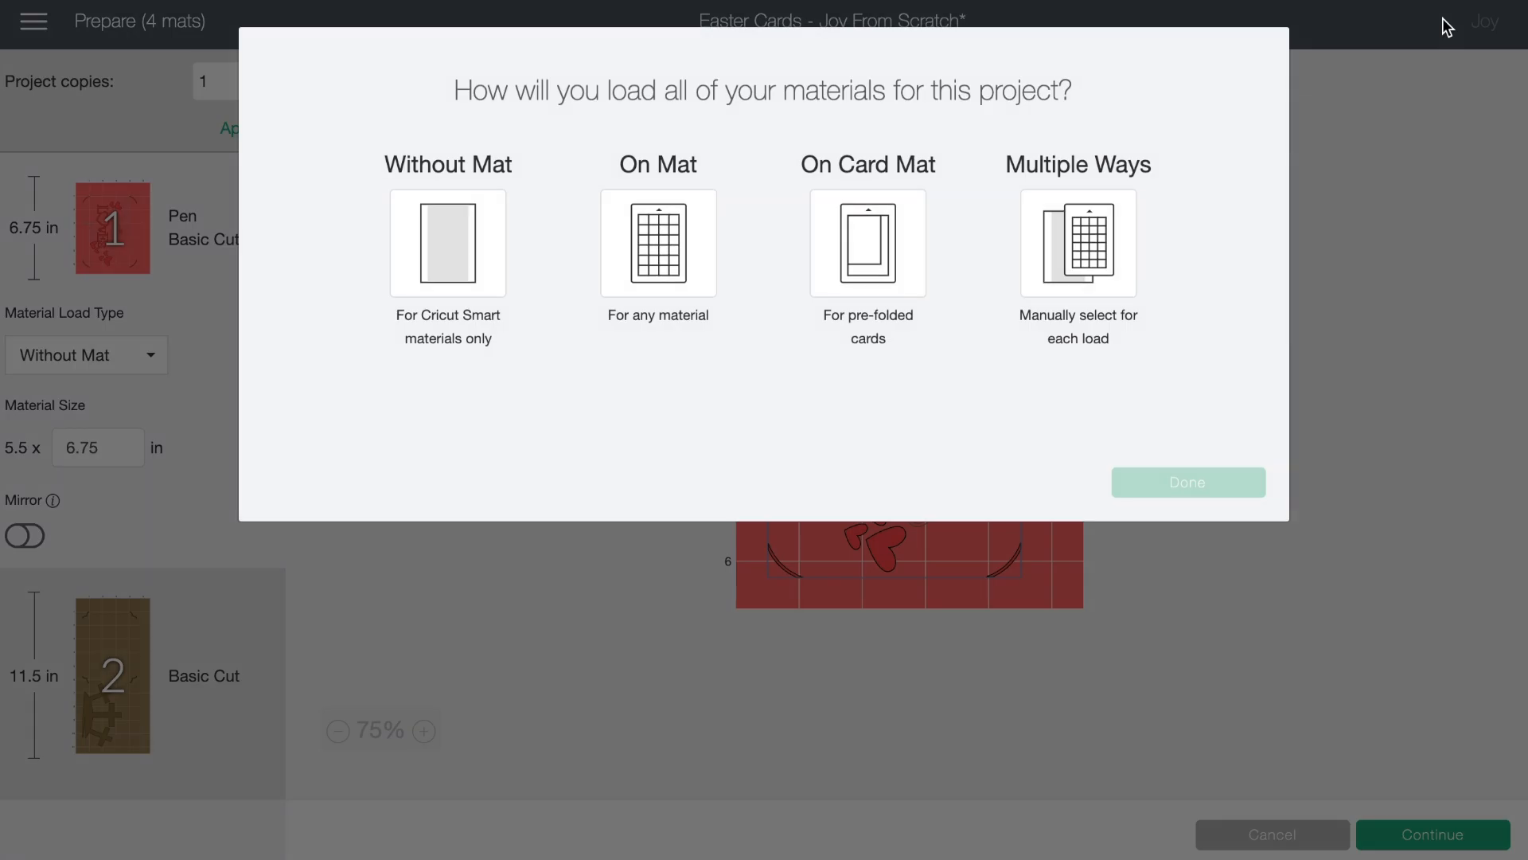
{"action": "left_click", "coordinate": [884, 232]}
{"action": "left_click", "coordinate": [1208, 486]}
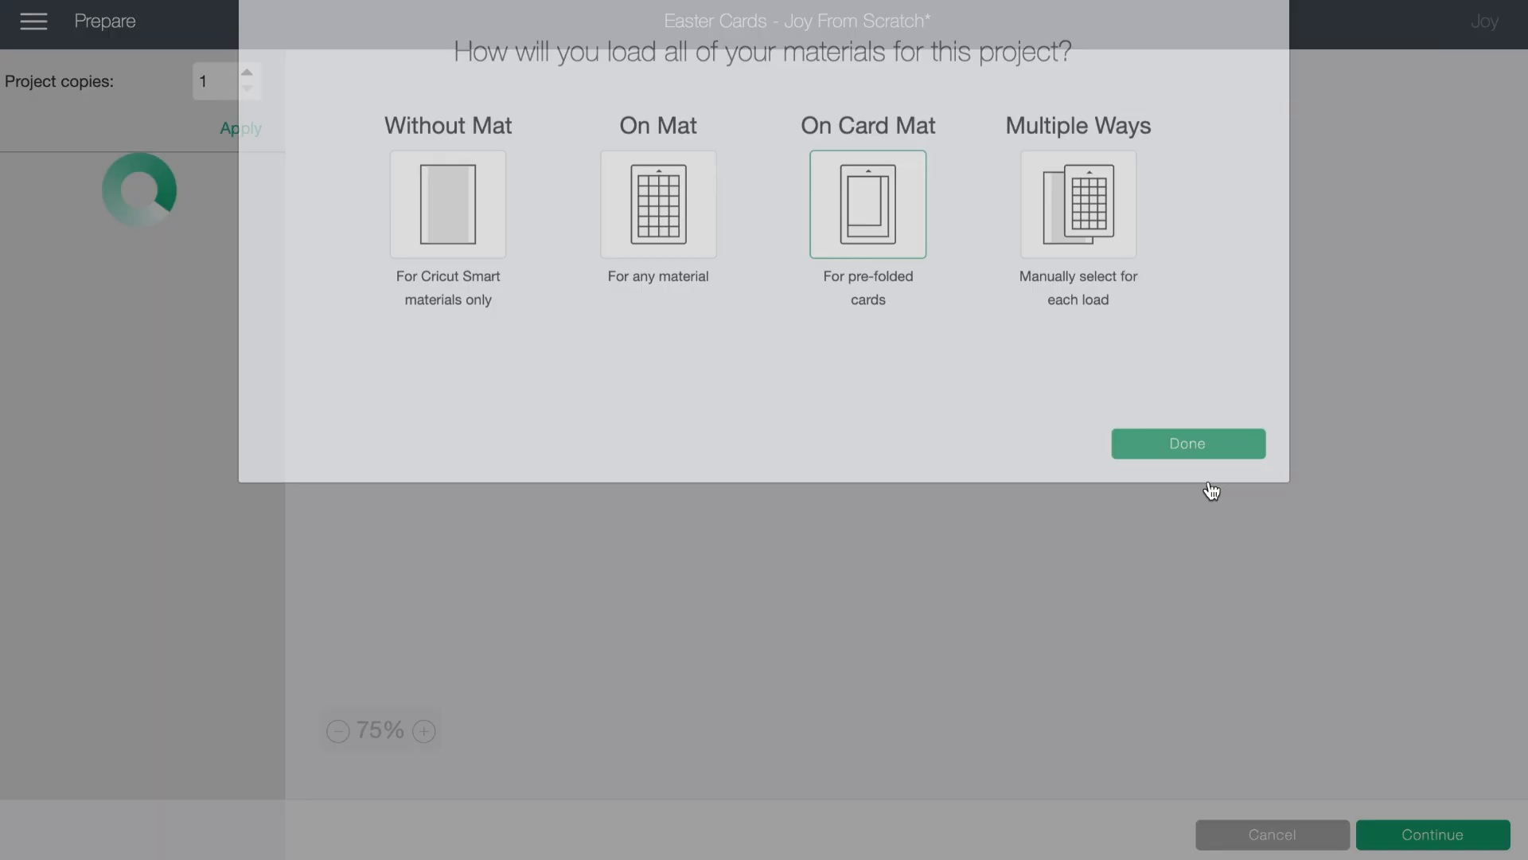
{"action": "scroll", "coordinate": [243, 716], "scroll_direction": "down", "scroll_amount": 5}
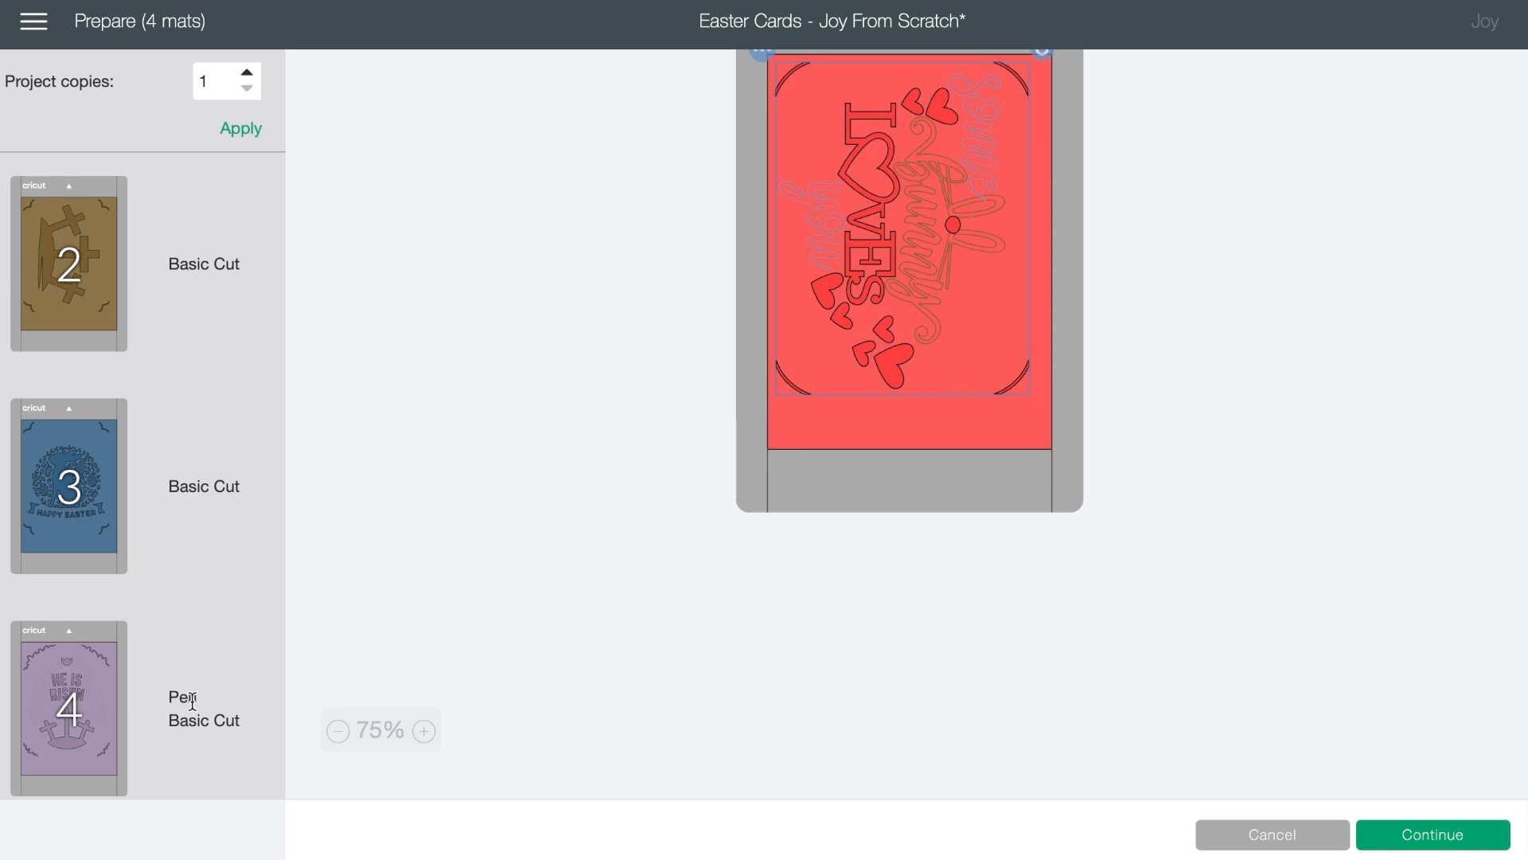
{"action": "scroll", "coordinate": [211, 727], "scroll_direction": "up", "scroll_amount": 10}
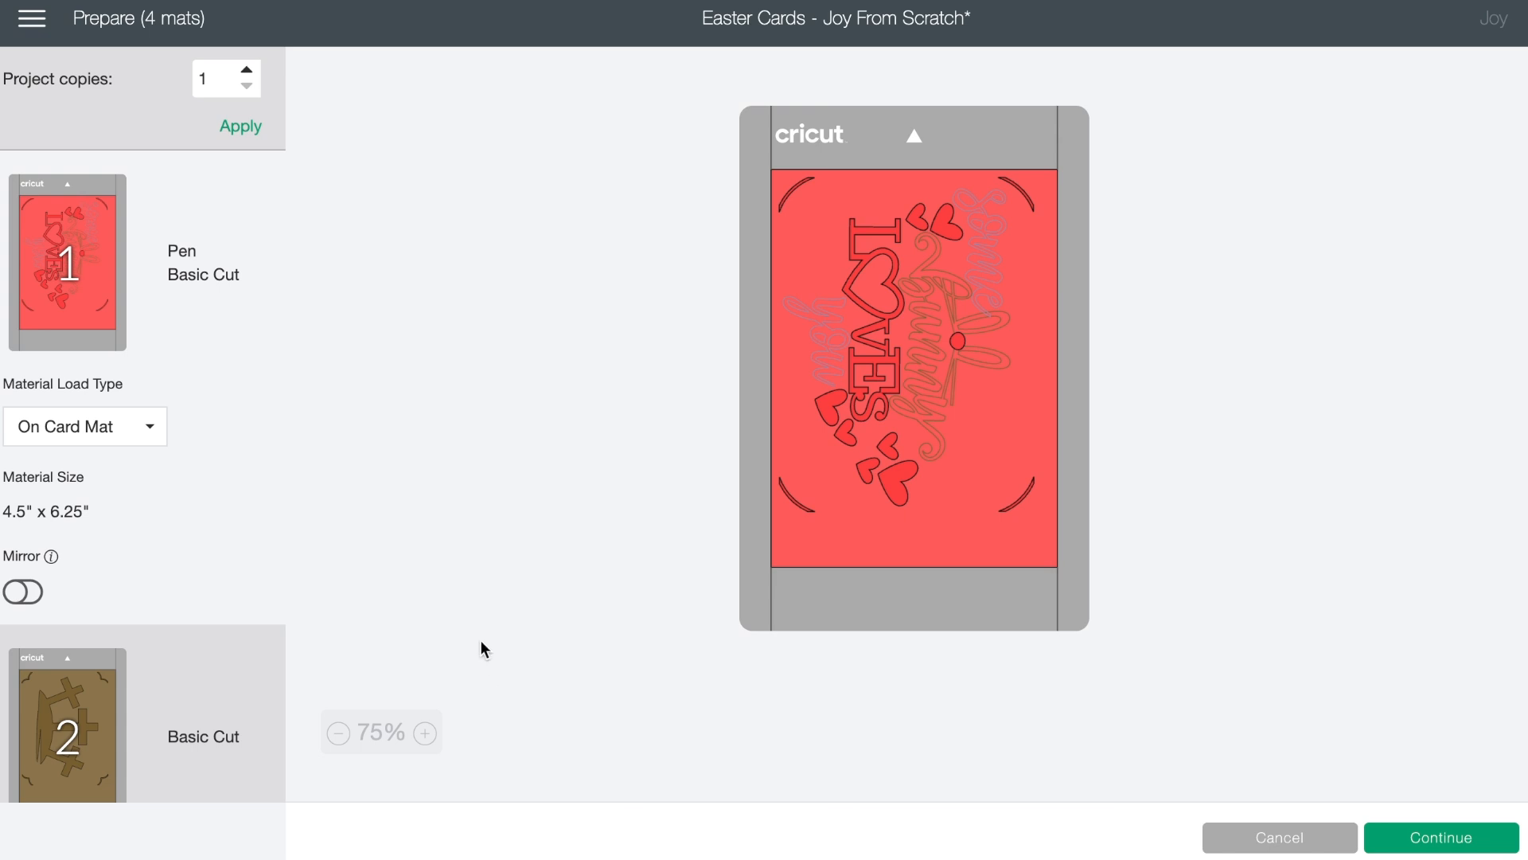
Step: Rotate the Some Bunny Loves You design on the first card mat by half a turn
{"action": "left_click", "coordinate": [88, 318]}
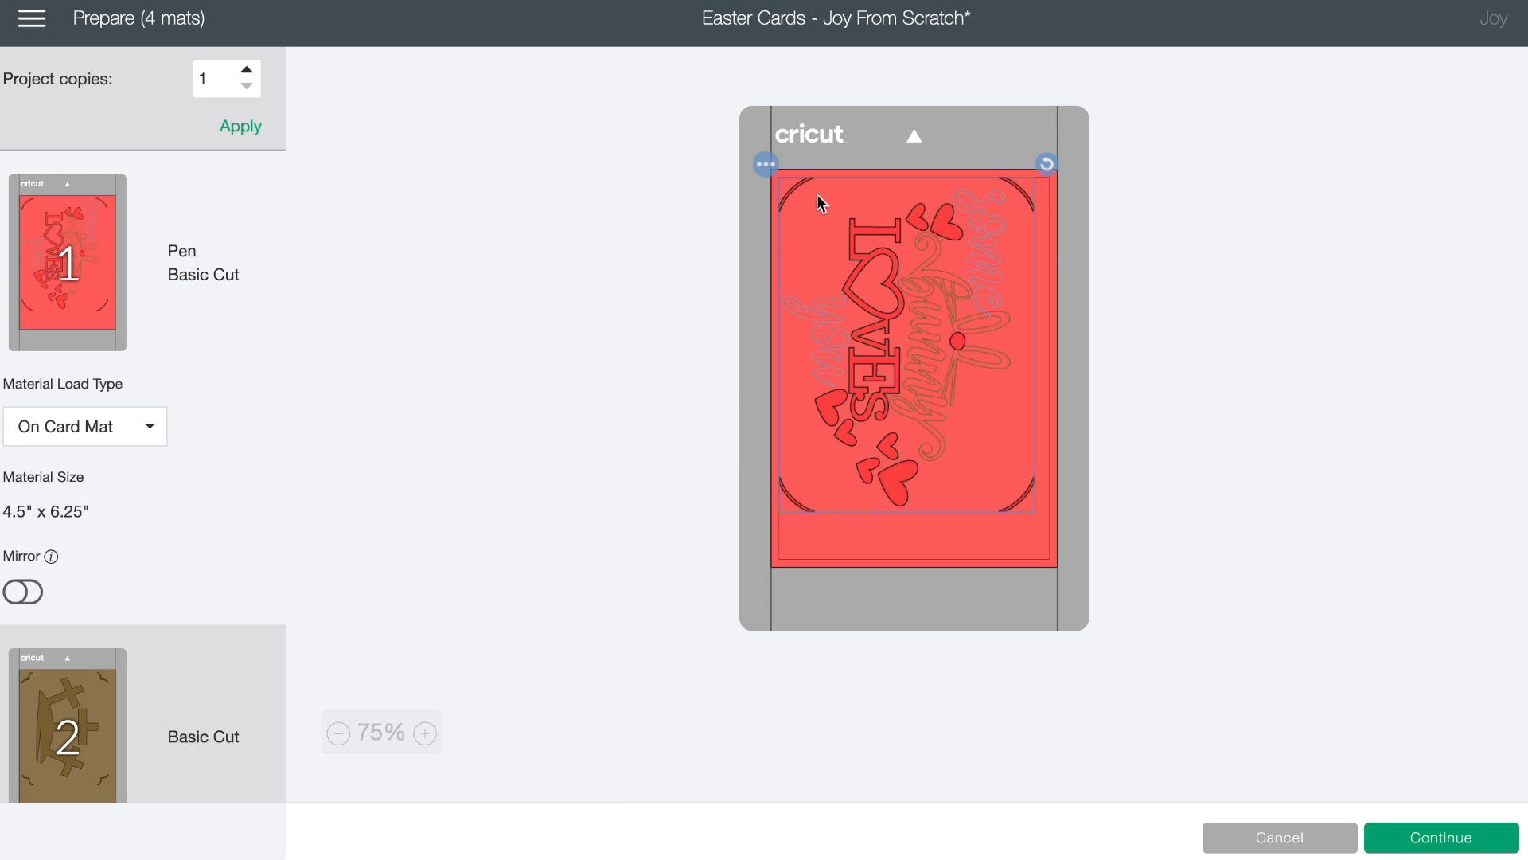
{"action": "left_click", "coordinate": [760, 165]}
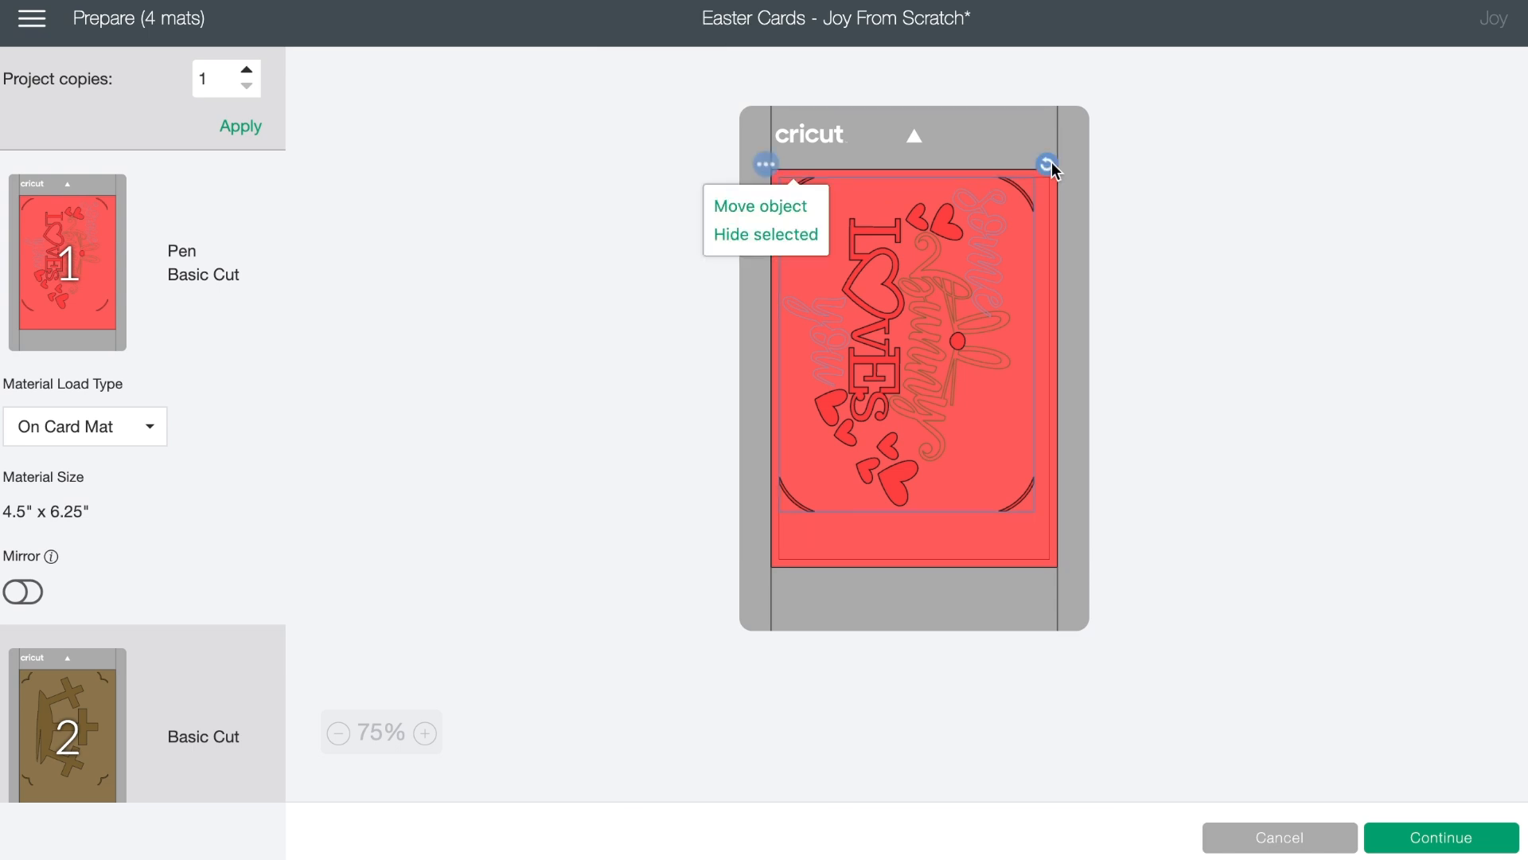
{"action": "left_click_drag", "start_coordinate": [1049, 165], "coordinate": [839, 439]}
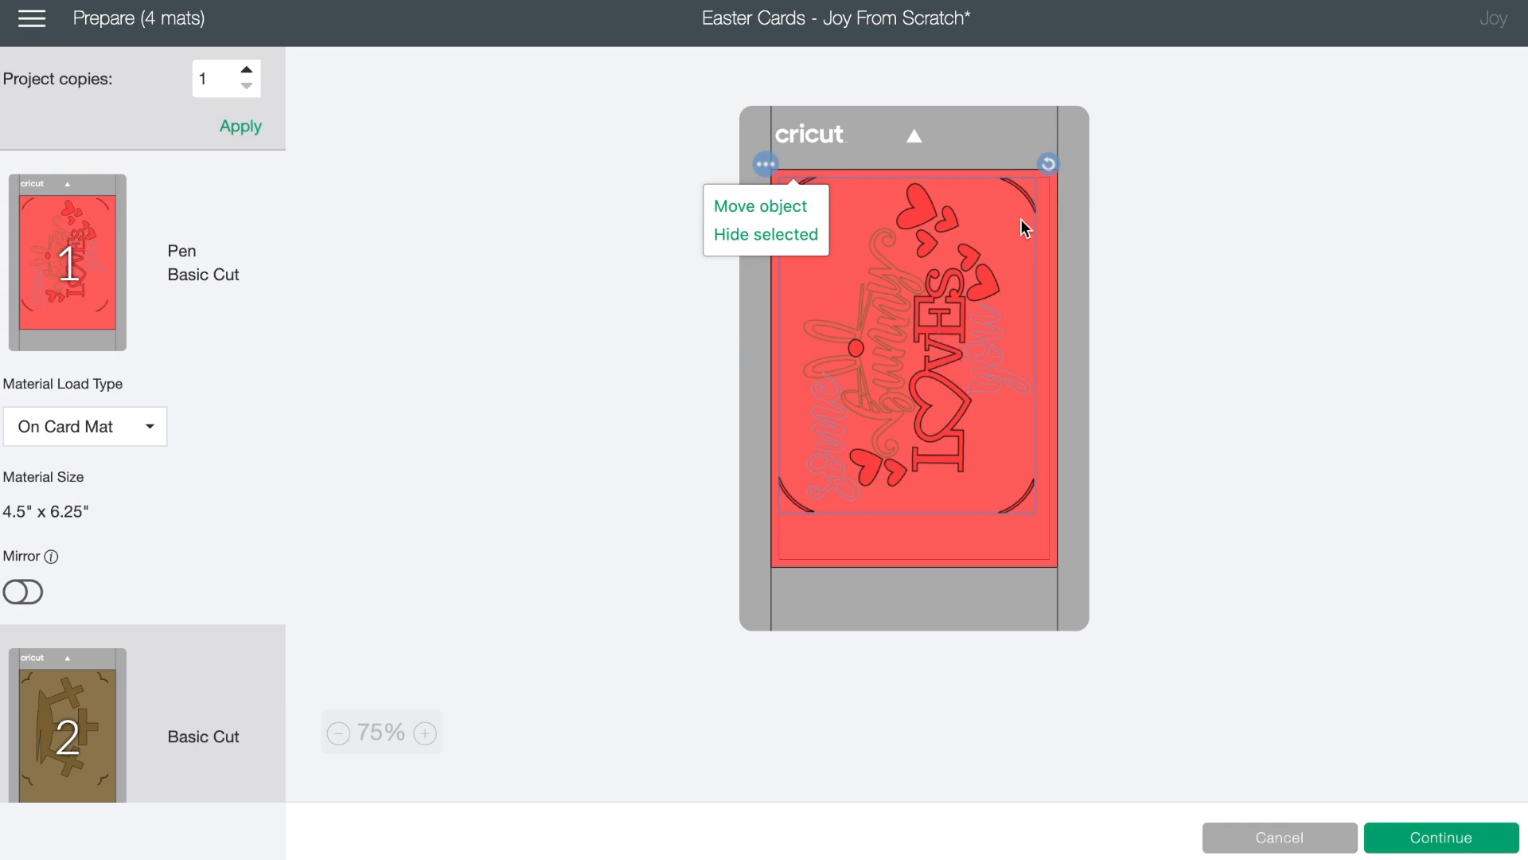
Step: Adjust the rotation of the Some Bunny Loves You design on the first card mat, and rotate the crosses on the second mat by half a turn
{"action": "left_click", "coordinate": [1048, 164]}
{"action": "left_click_drag", "start_coordinate": [1046, 162], "coordinate": [1045, 162]}
{"action": "left_click", "coordinate": [1141, 206]}
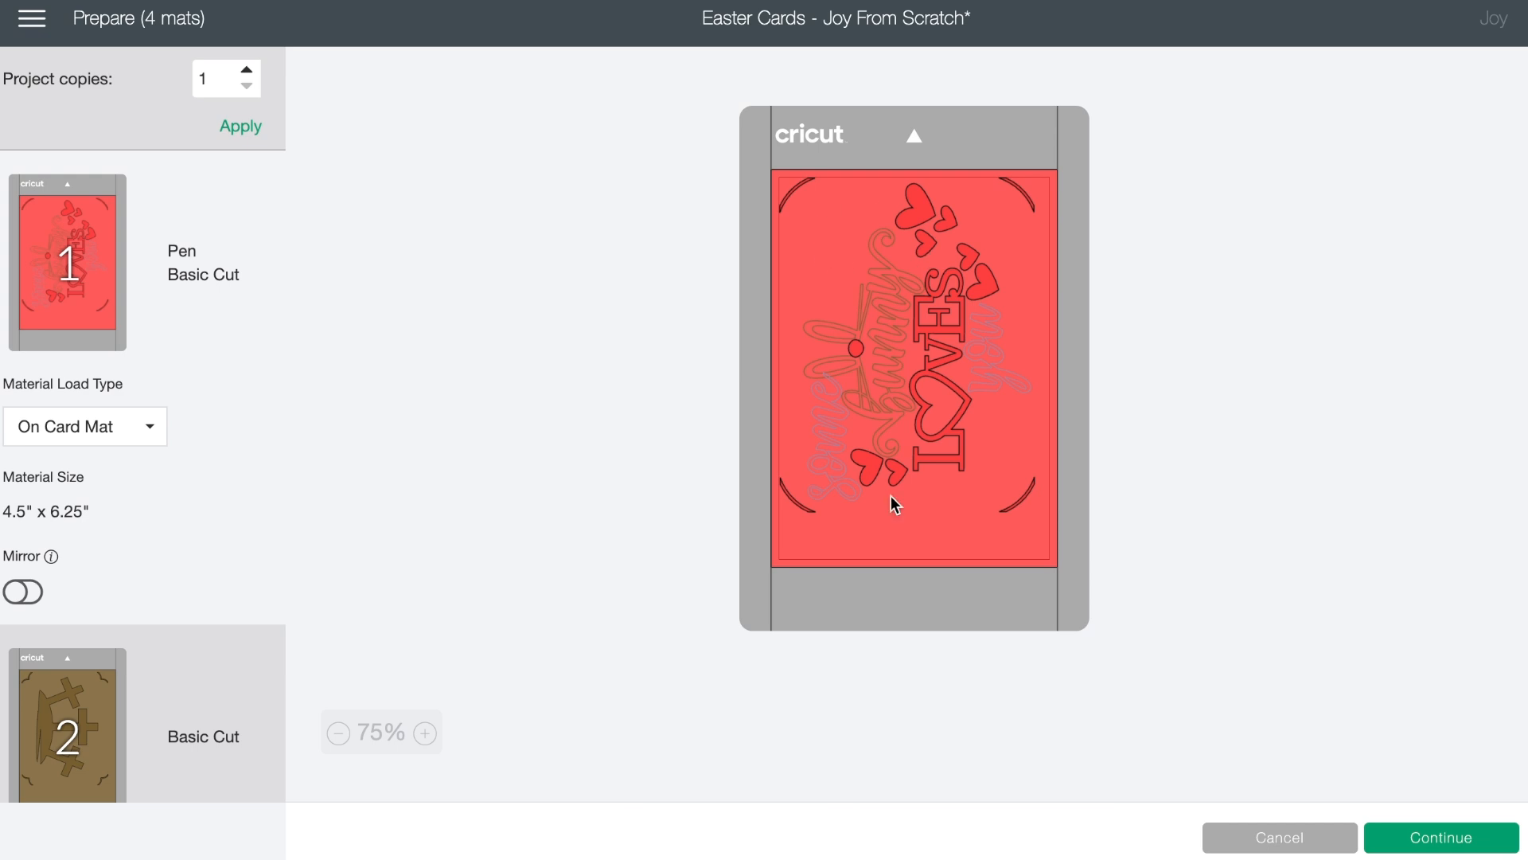
{"action": "left_click", "coordinate": [156, 731]}
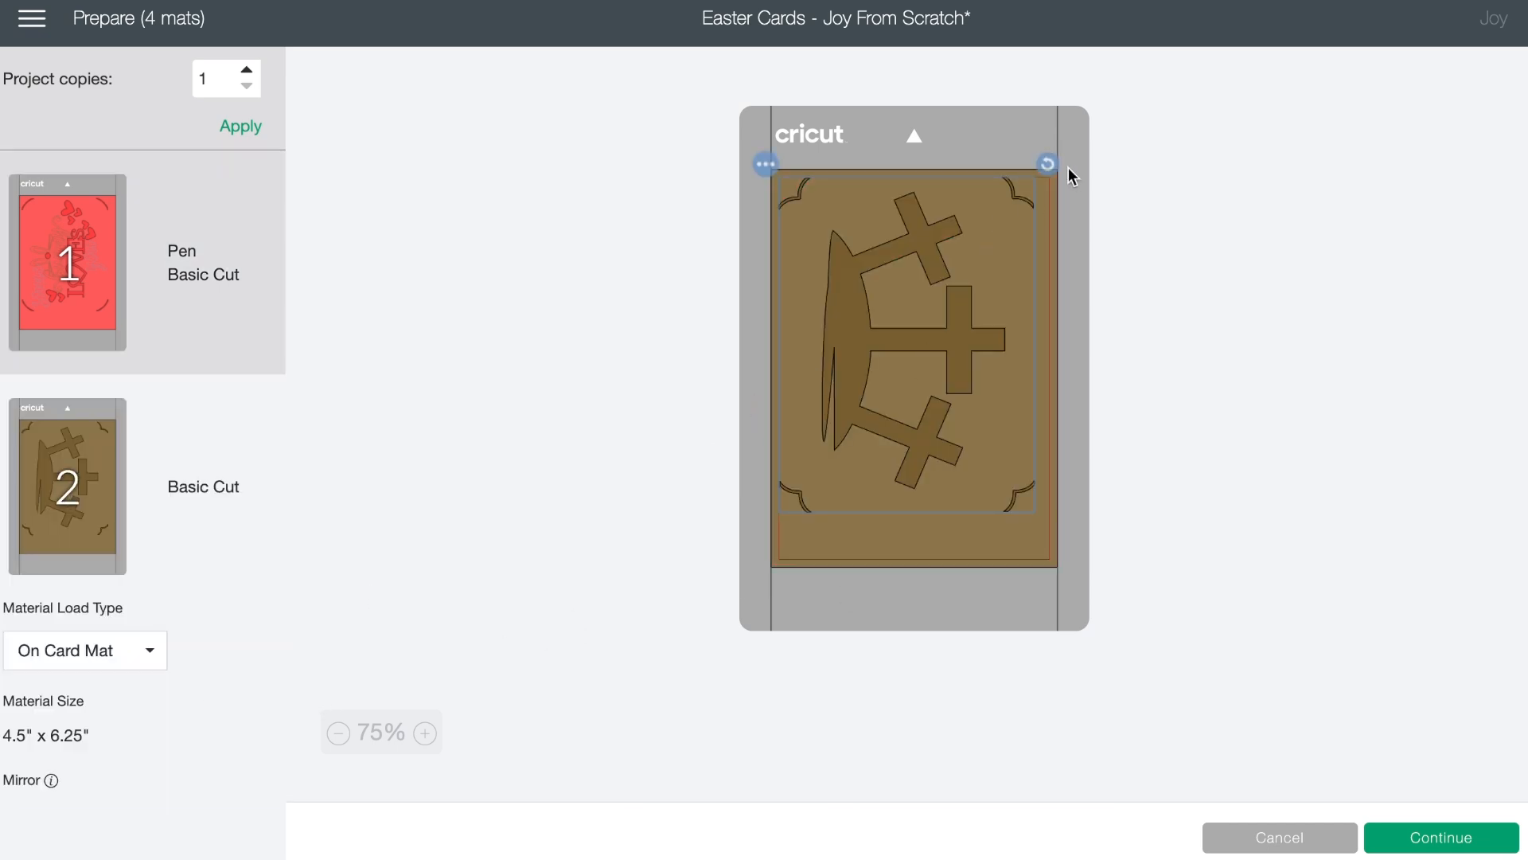
{"action": "left_click_drag", "start_coordinate": [1048, 165], "coordinate": [856, 453]}
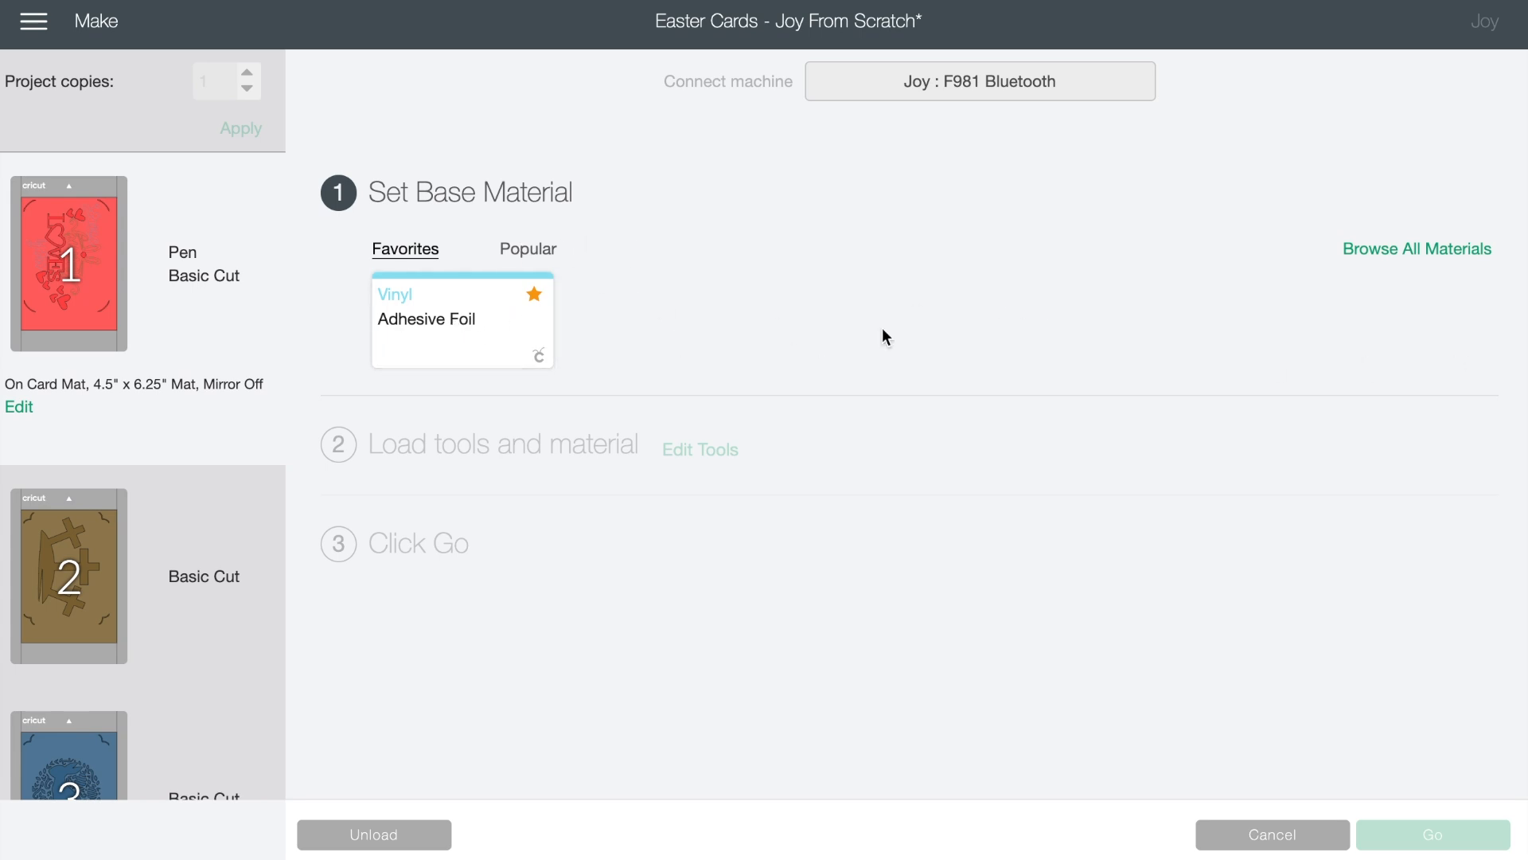
Step: Mark the popular material Insert Card – Cardstock as a favorite and set it as the base material
{"action": "left_click", "coordinate": [529, 256]}
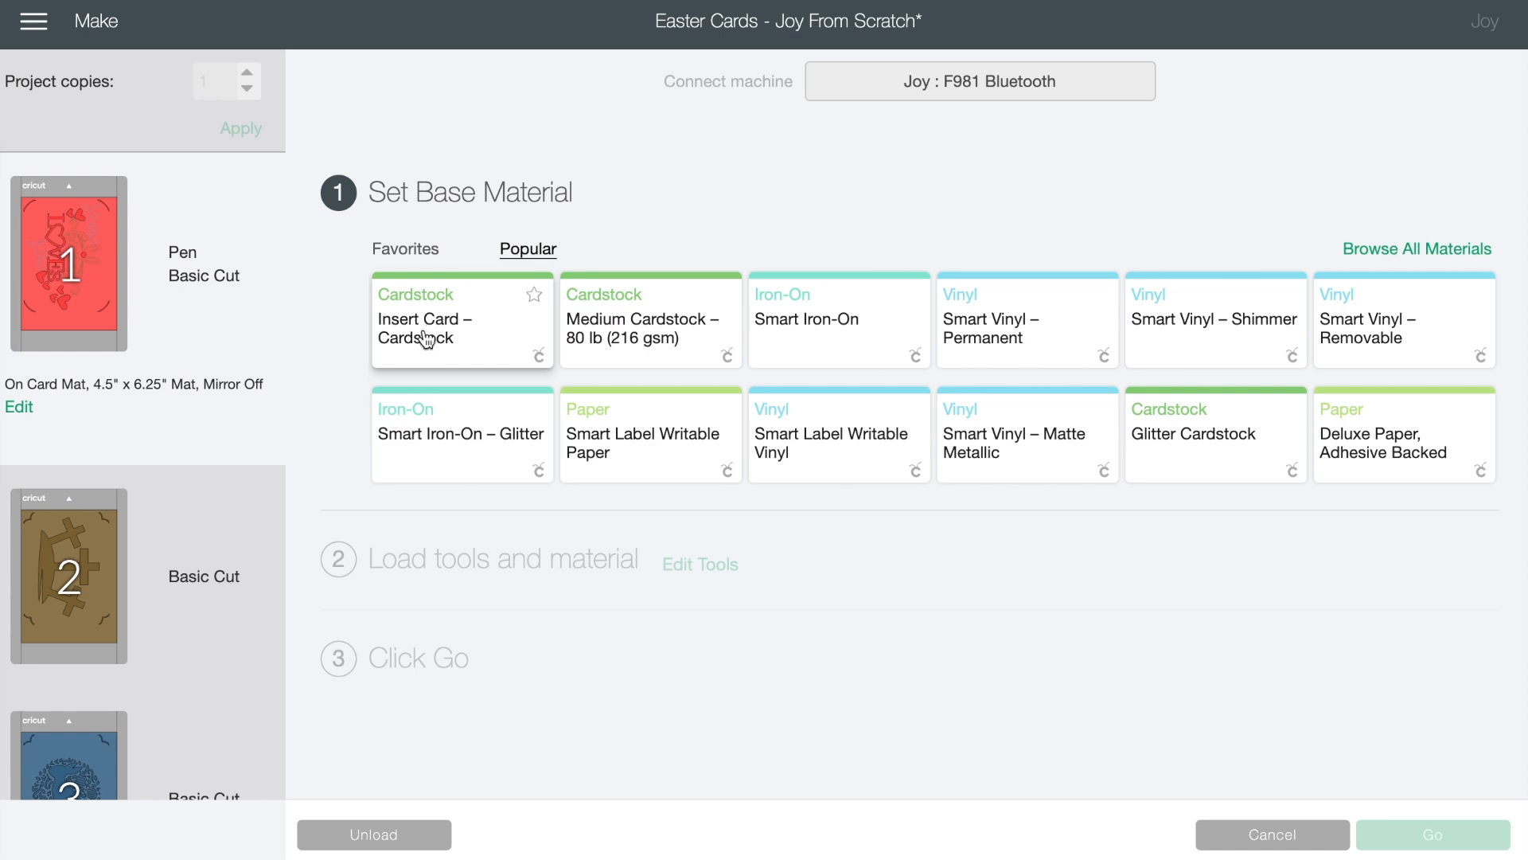
{"action": "left_click", "coordinate": [532, 296]}
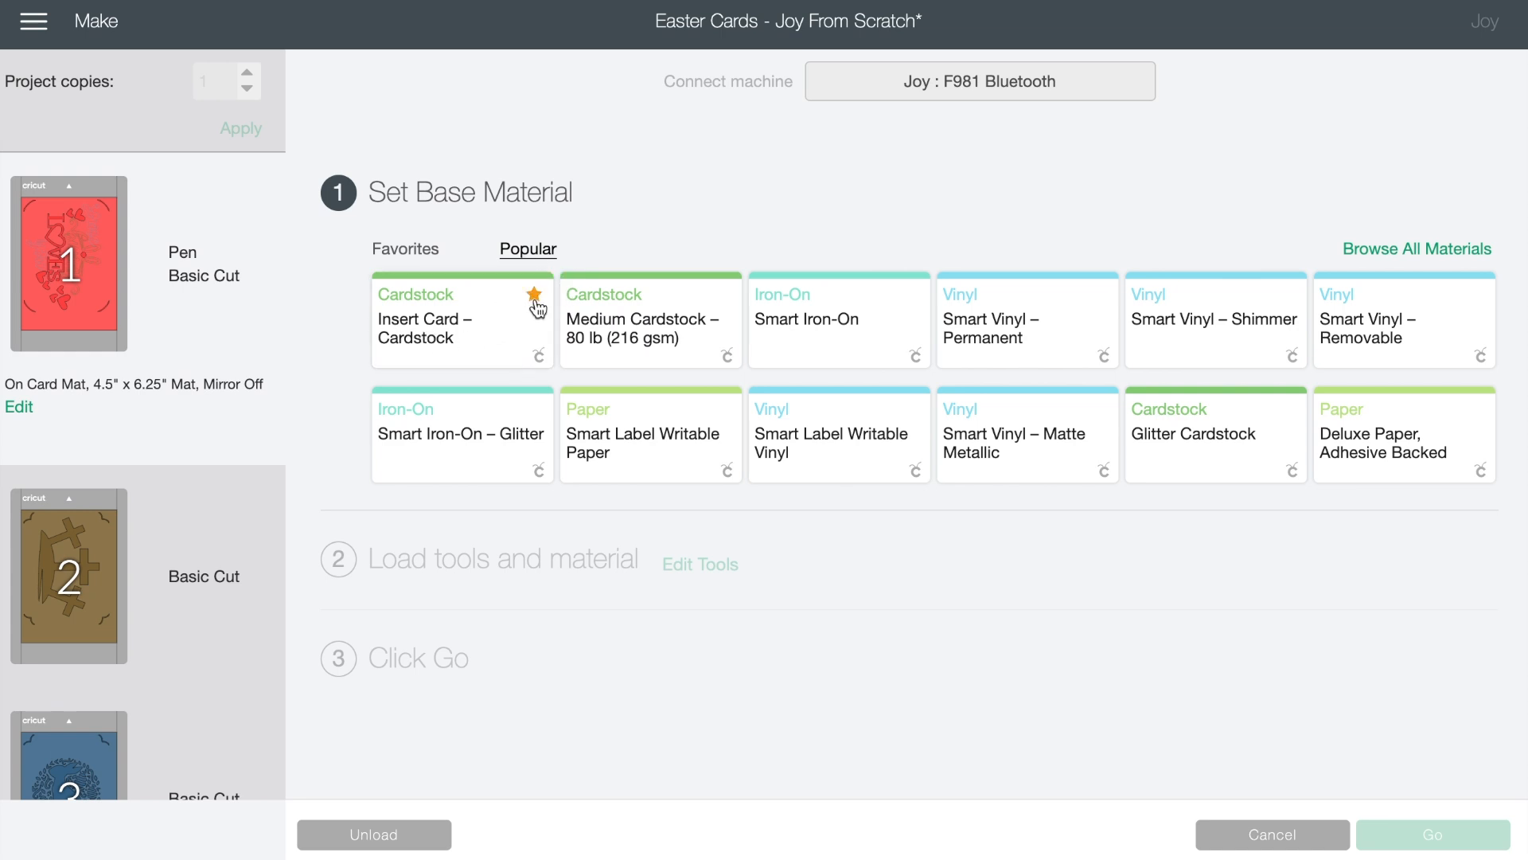
{"action": "left_click", "coordinate": [475, 335]}
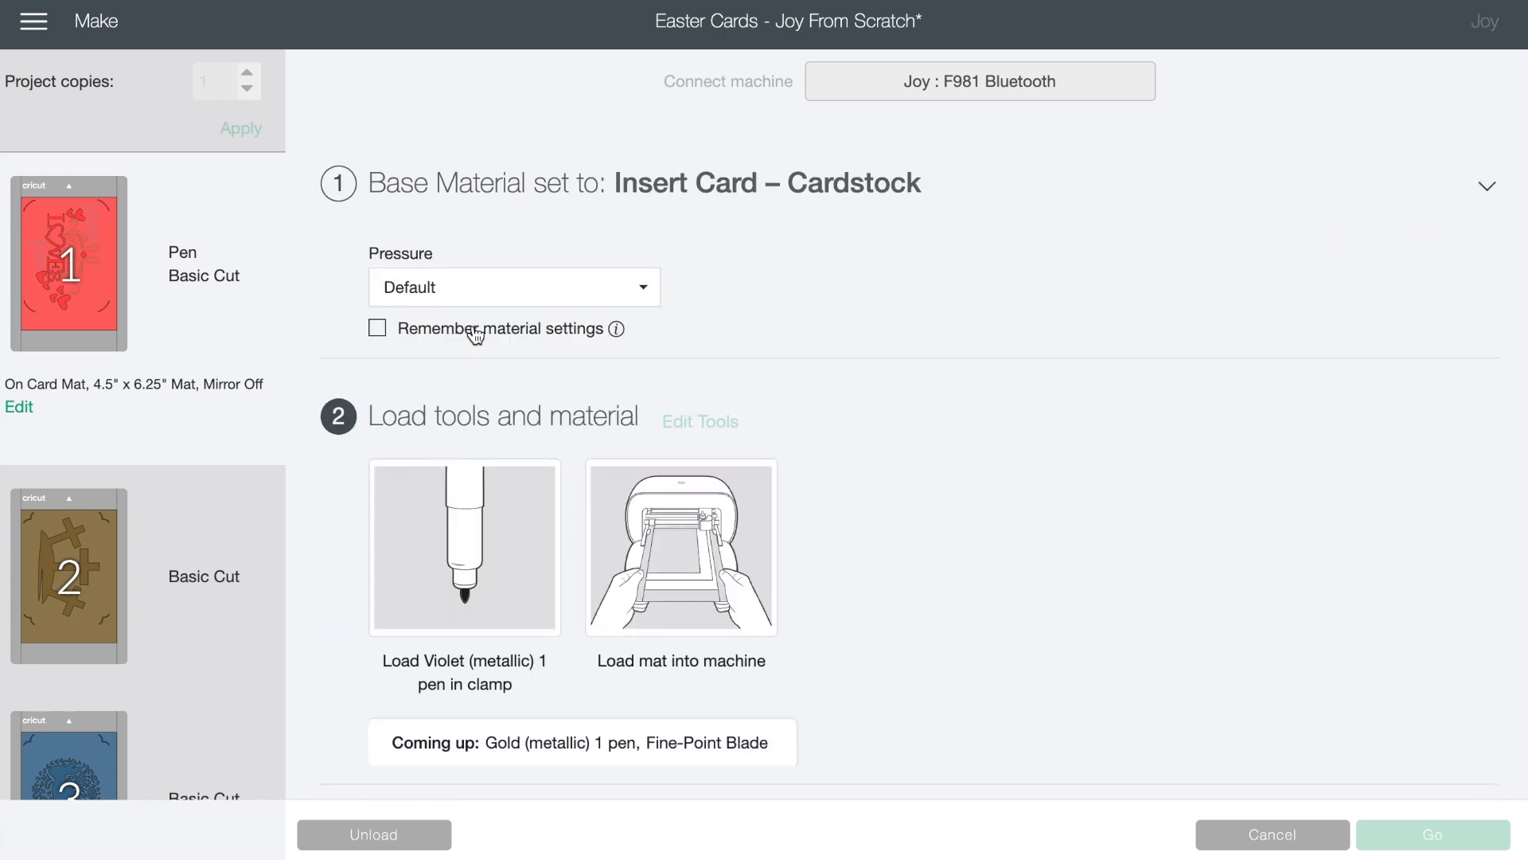